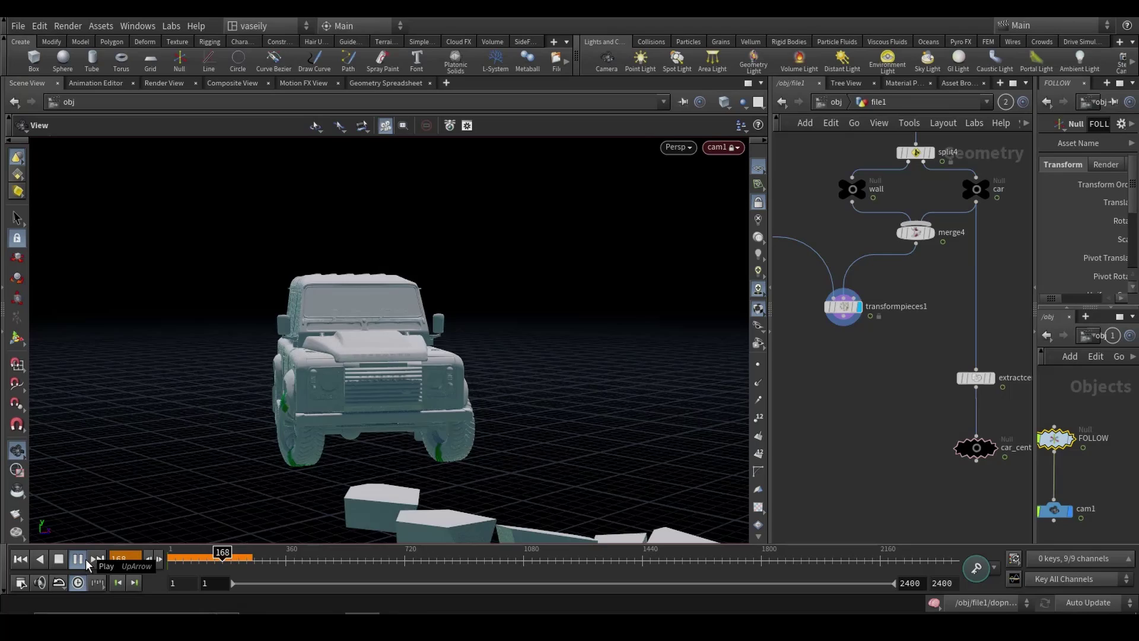
# Review the car simulation through the camera, scrubbing back to frame 12 and replaying it from there
pyautogui.click(83, 559)
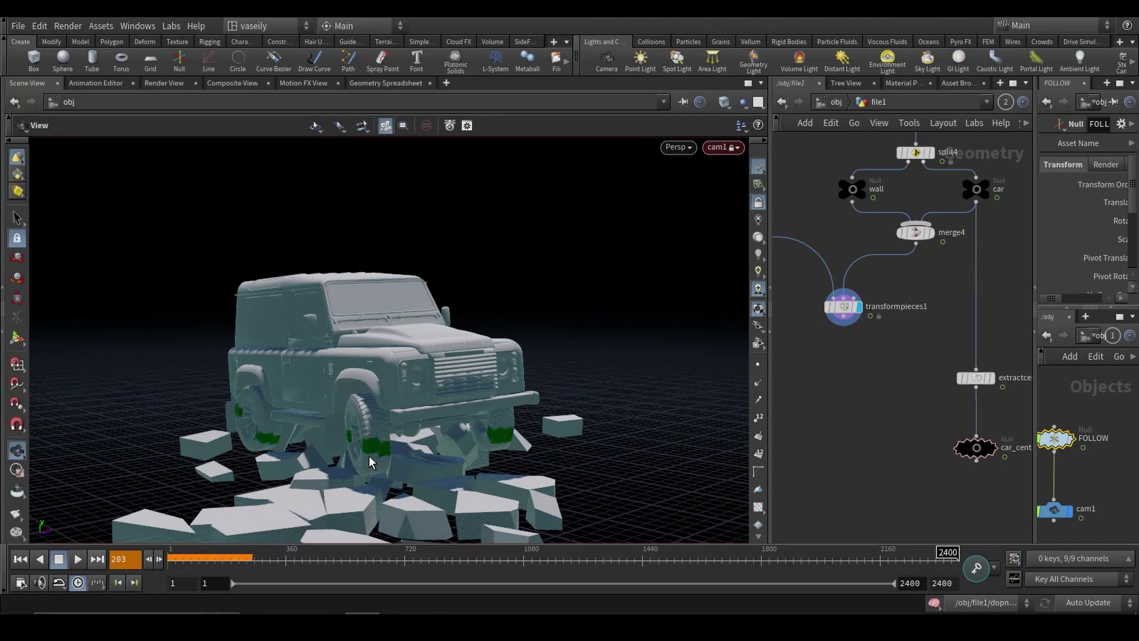
pyautogui.click(228, 561)
pyautogui.moveTo(433, 336); pyautogui.dragTo(487, 399)
pyautogui.click(172, 564)
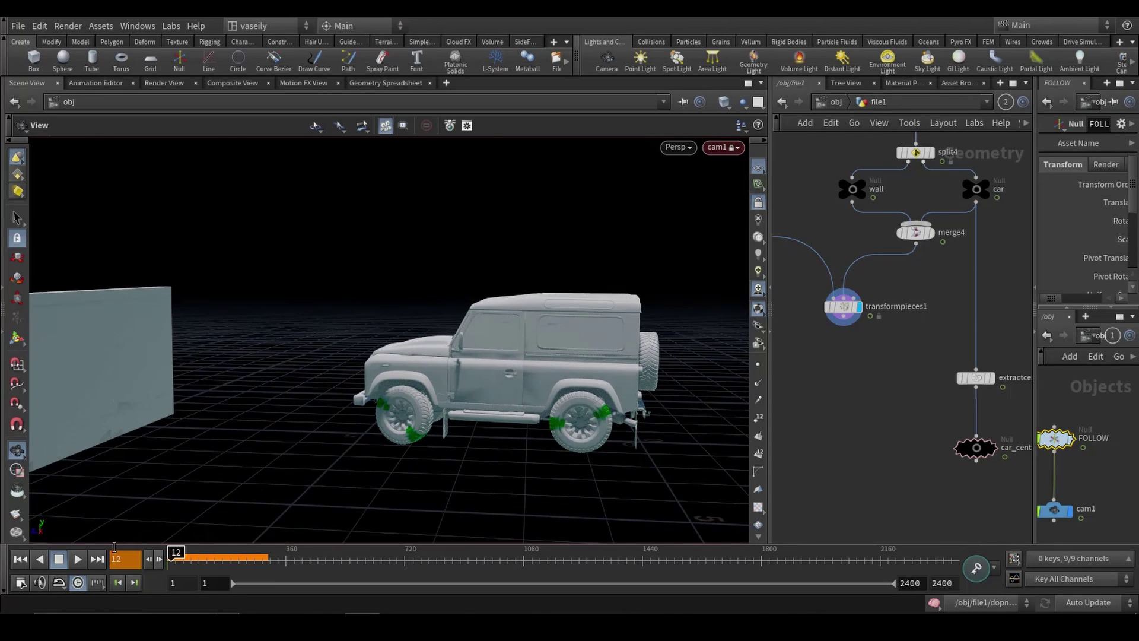
pyautogui.click(77, 558)
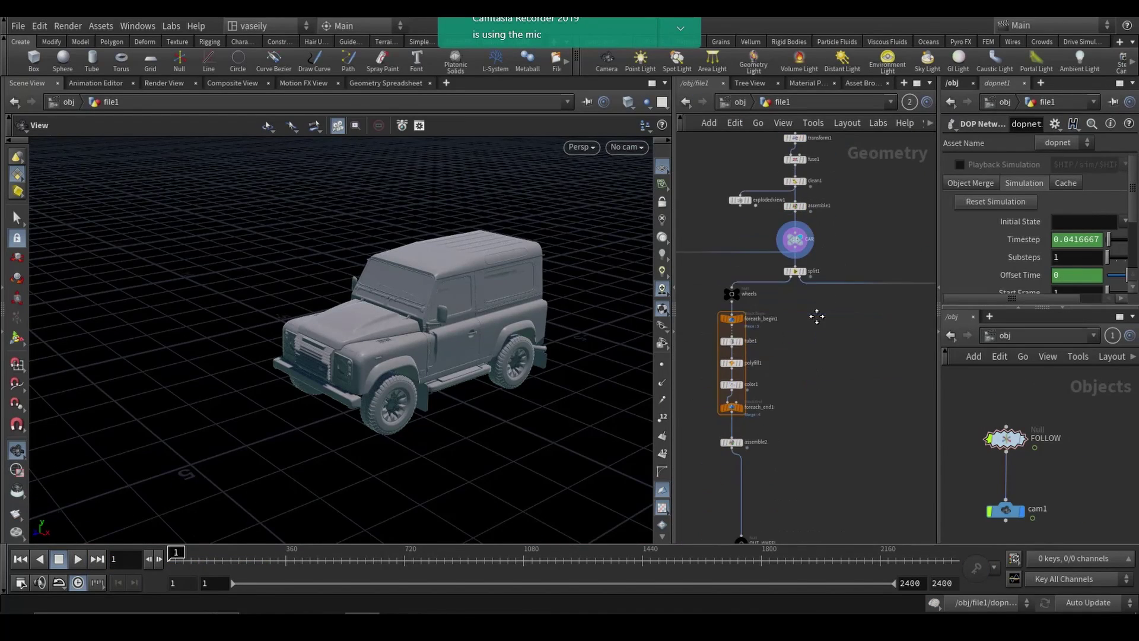
# Select the CAR null and inspect the imported car model in the viewport
pyautogui.moveTo(817, 316); pyautogui.dragTo(826, 355, button='middle')
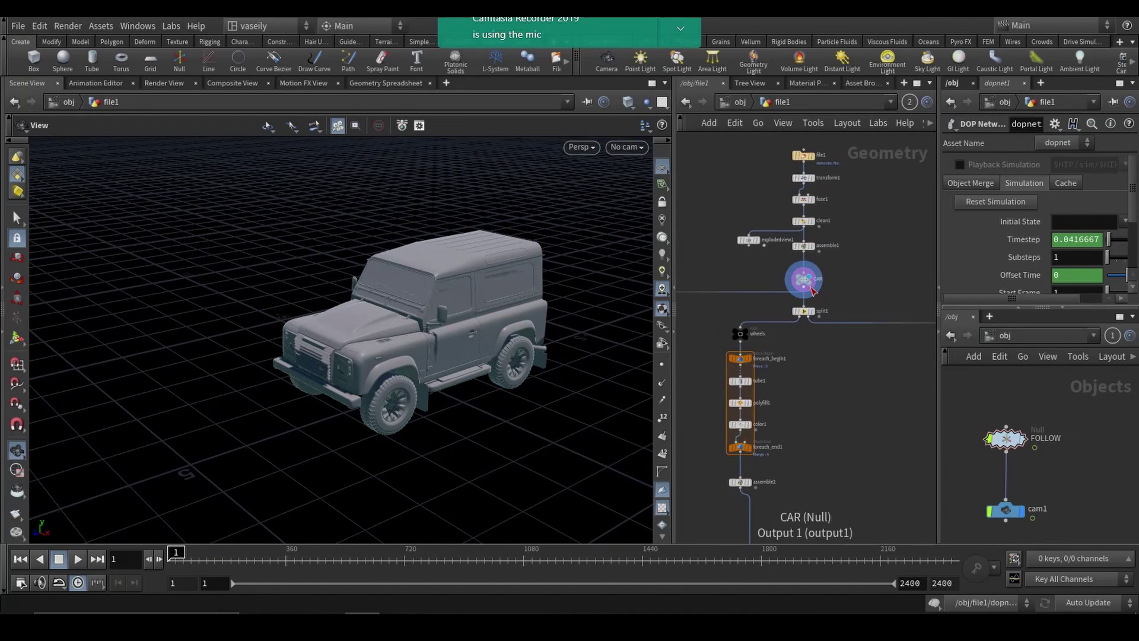
pyautogui.scroll(2, 821, 283)
pyautogui.moveTo(862, 270); pyautogui.dragTo(728, 293)
pyautogui.moveTo(566, 313)
pyautogui.mouseDown()
pyautogui.moveTo(500, 320)
pyautogui.moveTo(525, 321)
pyautogui.mouseUp()
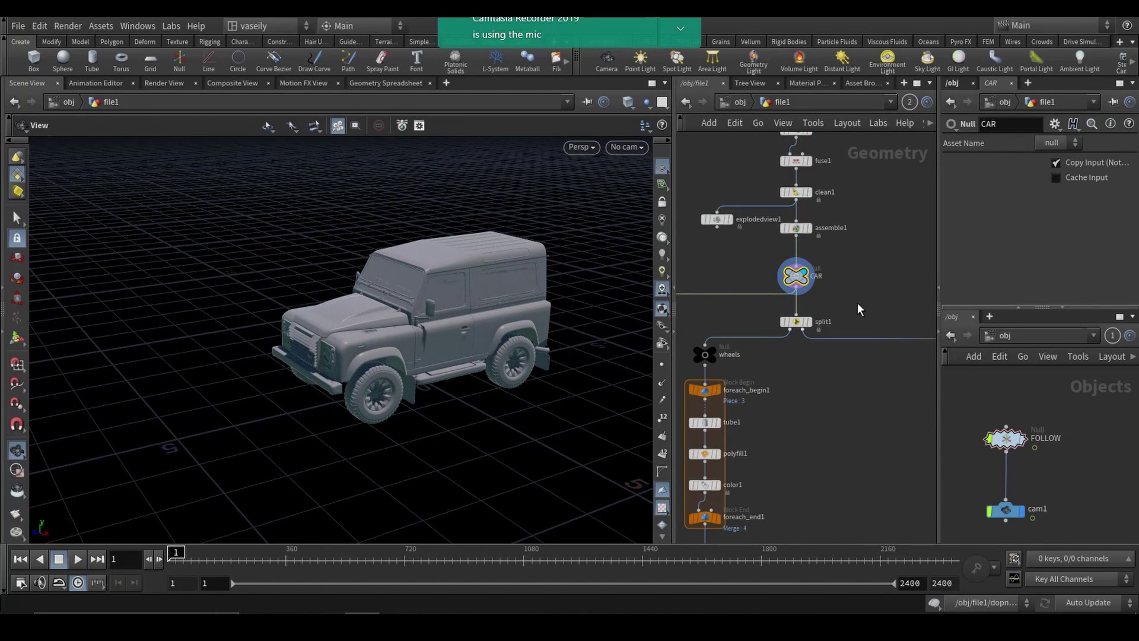
# Display the merge1 node and inspect the combined rig, wheel, hub, suspension and body geometry
pyautogui.scroll(-4, 857, 302)
pyautogui.moveTo(836, 360); pyautogui.dragTo(808, 207, button='middle')
pyautogui.moveTo(805, 350); pyautogui.dragTo(796, 245, button='middle')
pyautogui.moveTo(805, 374); pyautogui.dragTo(801, 253, button='middle')
pyautogui.scroll(3, 811, 274)
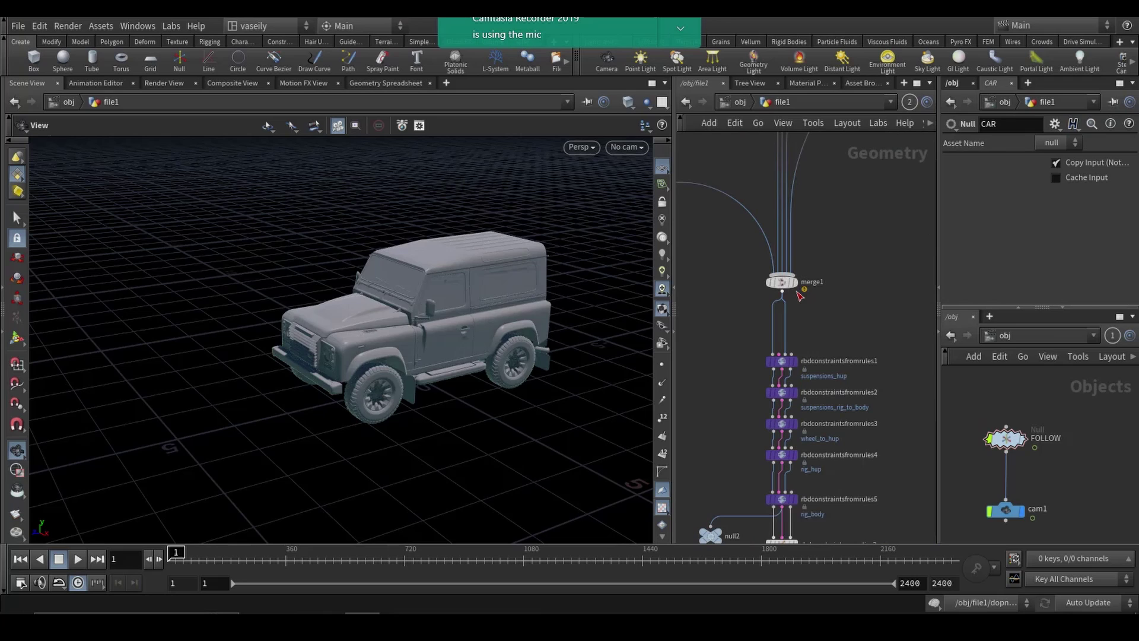
pyautogui.click(795, 282)
pyautogui.click(780, 282)
pyautogui.moveTo(445, 291)
pyautogui.mouseDown()
pyautogui.moveTo(534, 287)
pyautogui.moveTo(547, 300)
pyautogui.moveTo(438, 287)
pyautogui.mouseUp()
# Display the primitivewrangle1 node and inspect the constraint lines it outputs
pyautogui.scroll(-2, 840, 367)
pyautogui.moveTo(841, 392); pyautogui.dragTo(802, 221, button='middle')
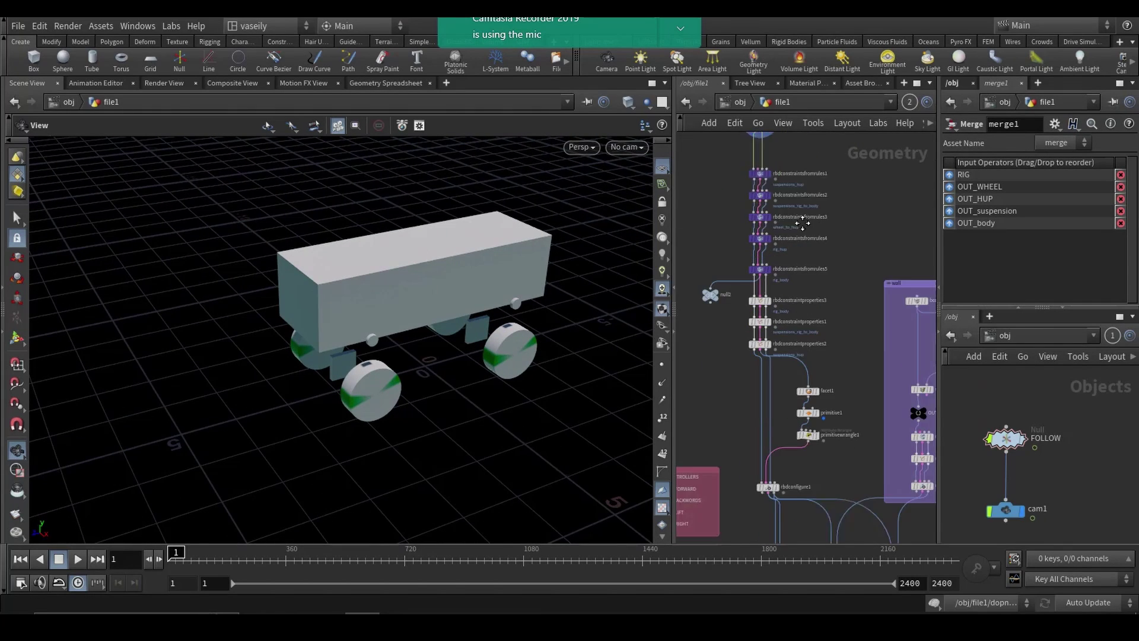
pyautogui.moveTo(805, 445); pyautogui.dragTo(798, 342, button='middle')
pyautogui.scroll(3, 797, 341)
pyautogui.click(824, 298)
pyautogui.moveTo(558, 303)
pyautogui.mouseDown()
pyautogui.moveTo(482, 297)
pyautogui.moveTo(547, 310)
pyautogui.mouseUp()
# Open the dopnet1 network and select the car's RBD packed object node
pyautogui.scroll(-2, 852, 396)
pyautogui.moveTo(834, 403); pyautogui.dragTo(825, 305, button='middle')
pyautogui.moveTo(765, 428); pyautogui.dragTo(781, 378, button='middle')
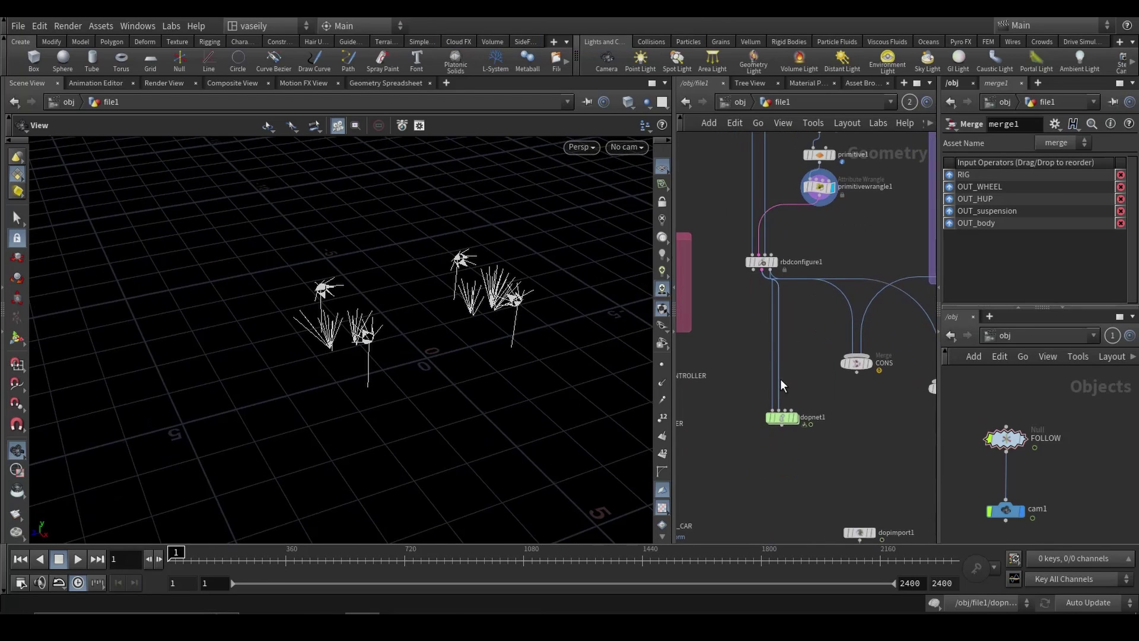
pyautogui.doubleClick(783, 418)
pyautogui.click(742, 307)
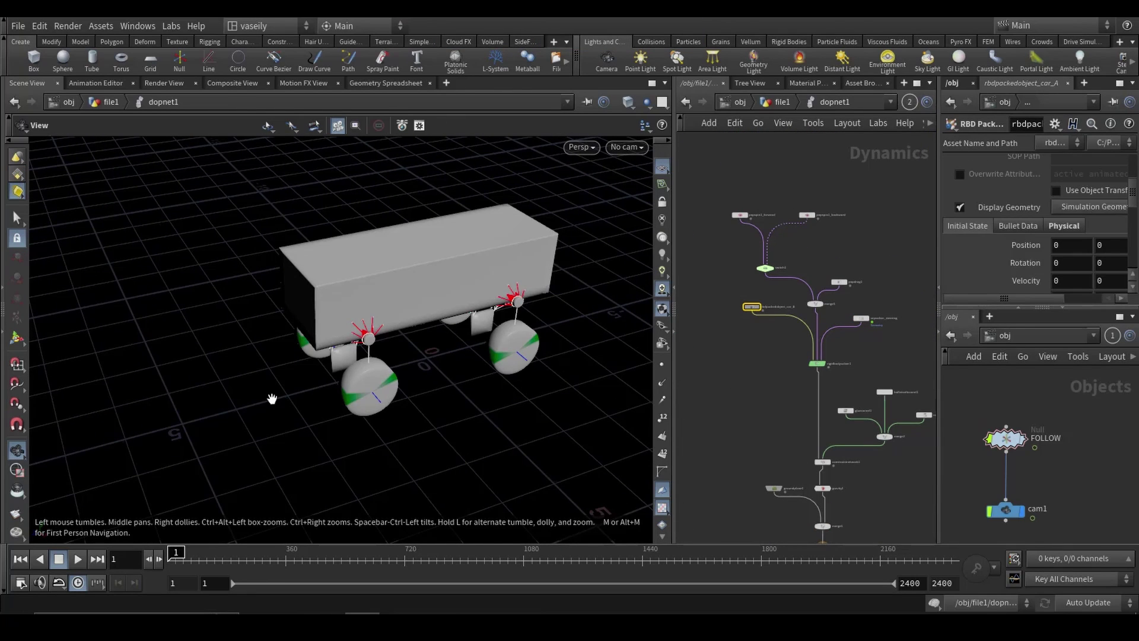
# Play the car rig simulation briefly, return to frame 1 and inspect the rig's constraints
pyautogui.moveTo(368, 369); pyautogui.dragTo(298, 343, button='middle')
pyautogui.moveTo(298, 343); pyautogui.dragTo(388, 309)
pyautogui.click(78, 559)
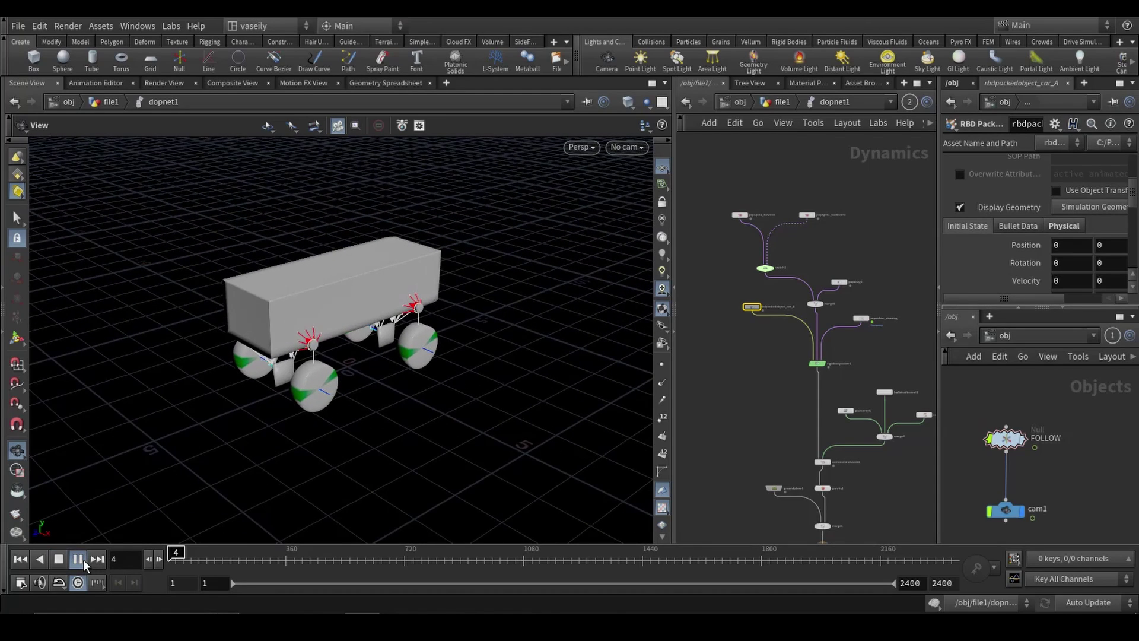
pyautogui.click(23, 559)
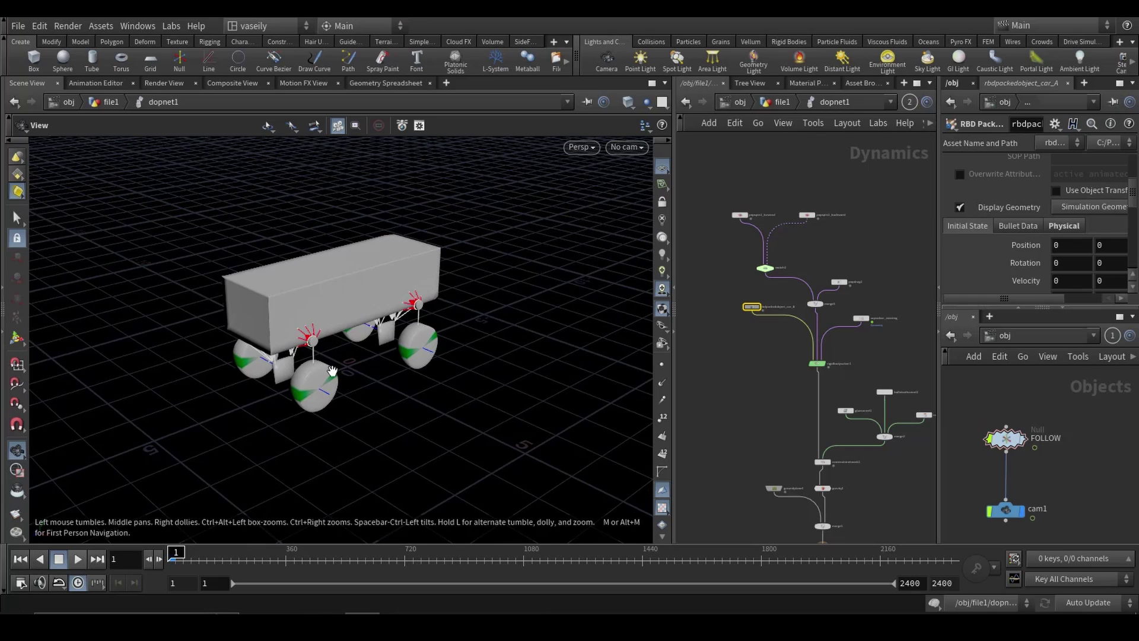
pyautogui.moveTo(332, 370)
pyautogui.mouseDown()
pyautogui.moveTo(326, 359)
pyautogui.moveTo(336, 357)
pyautogui.mouseUp()
pyautogui.moveTo(340, 358); pyautogui.dragTo(341, 370, button='middle')
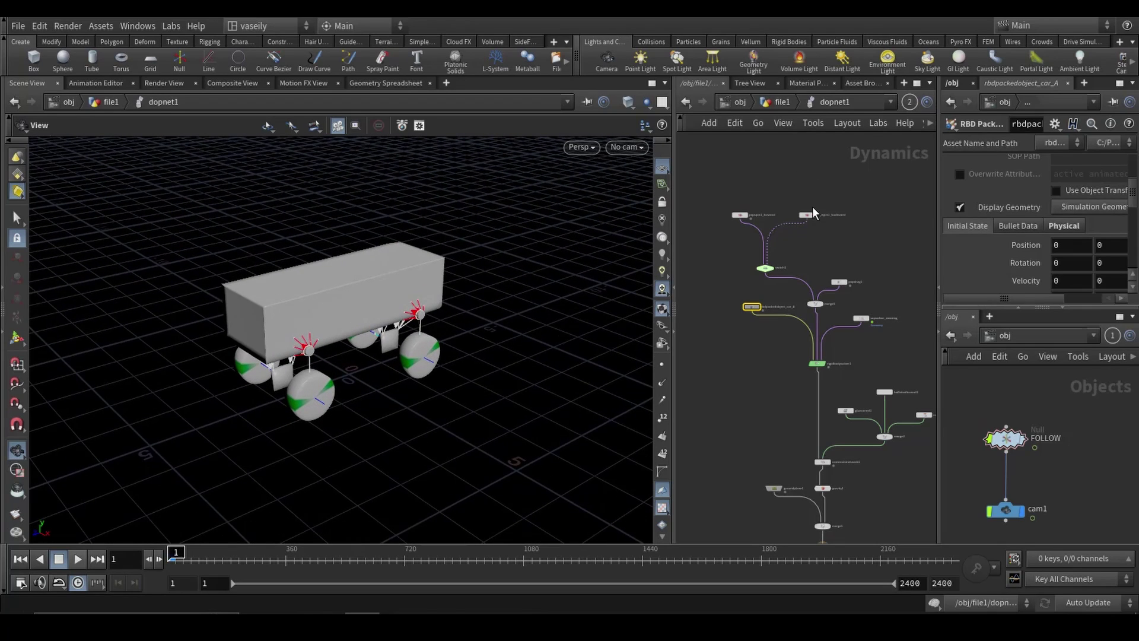
# Return to the file1 geometry network and display the dopnet1 node's output
pyautogui.click(781, 102)
pyautogui.scroll(-2, 804, 286)
pyautogui.scroll(-1, 807, 279)
pyautogui.moveTo(807, 279); pyautogui.dragTo(801, 331, button='middle')
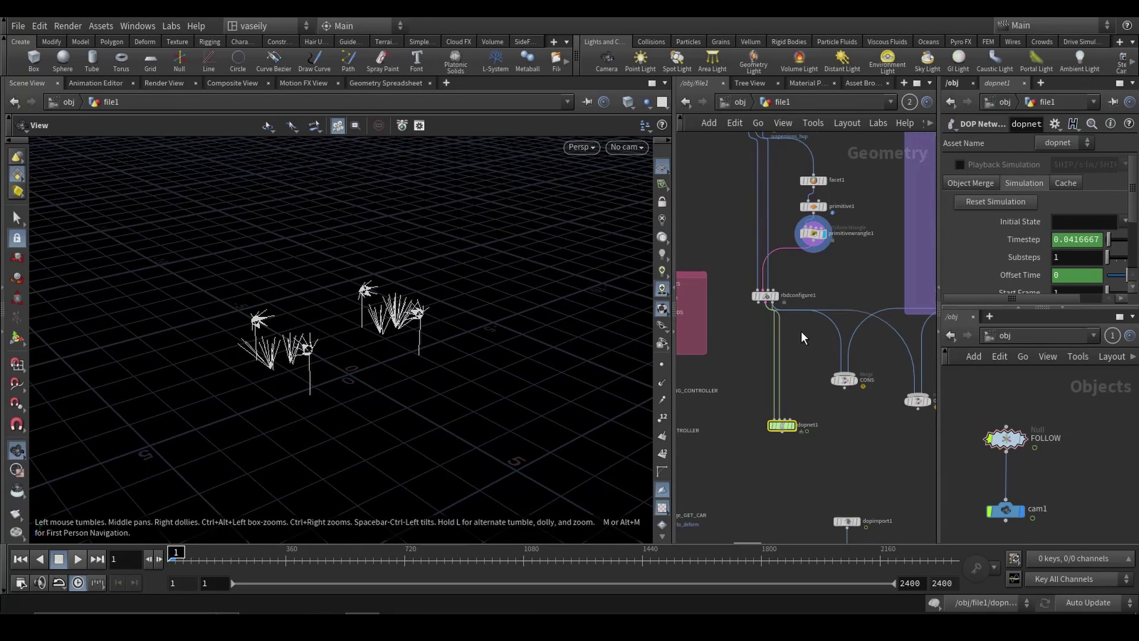
pyautogui.scroll(3, 806, 422)
pyautogui.click(781, 436)
pyautogui.scroll(-5, 823, 389)
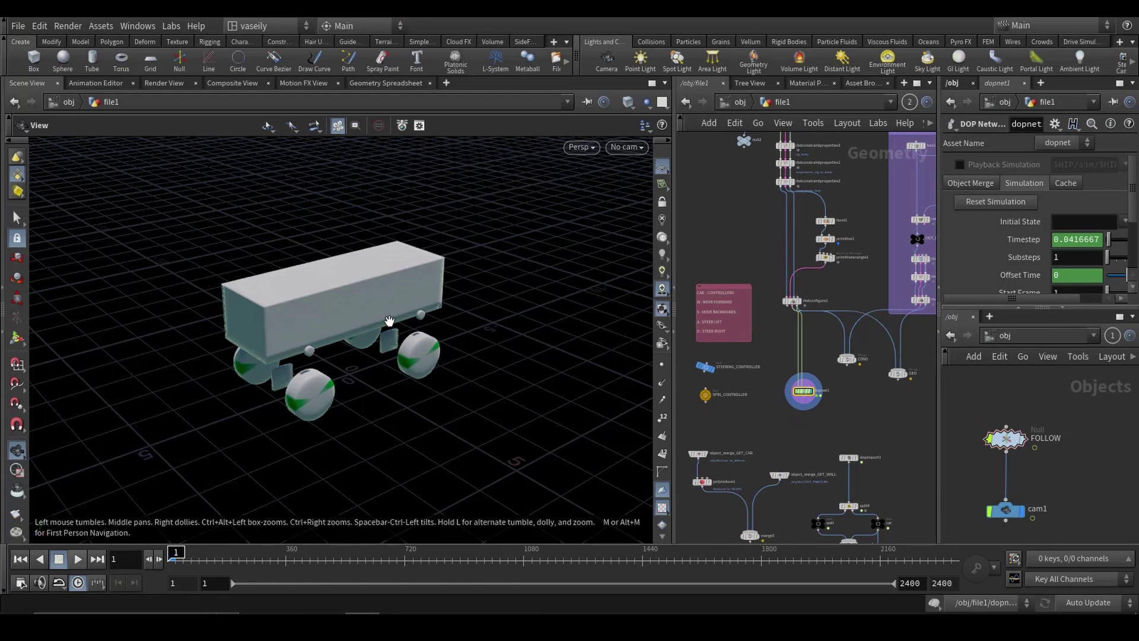
# Locate the chopnet_controller node at object level and open its network
pyautogui.scroll(-4, 1089, 449)
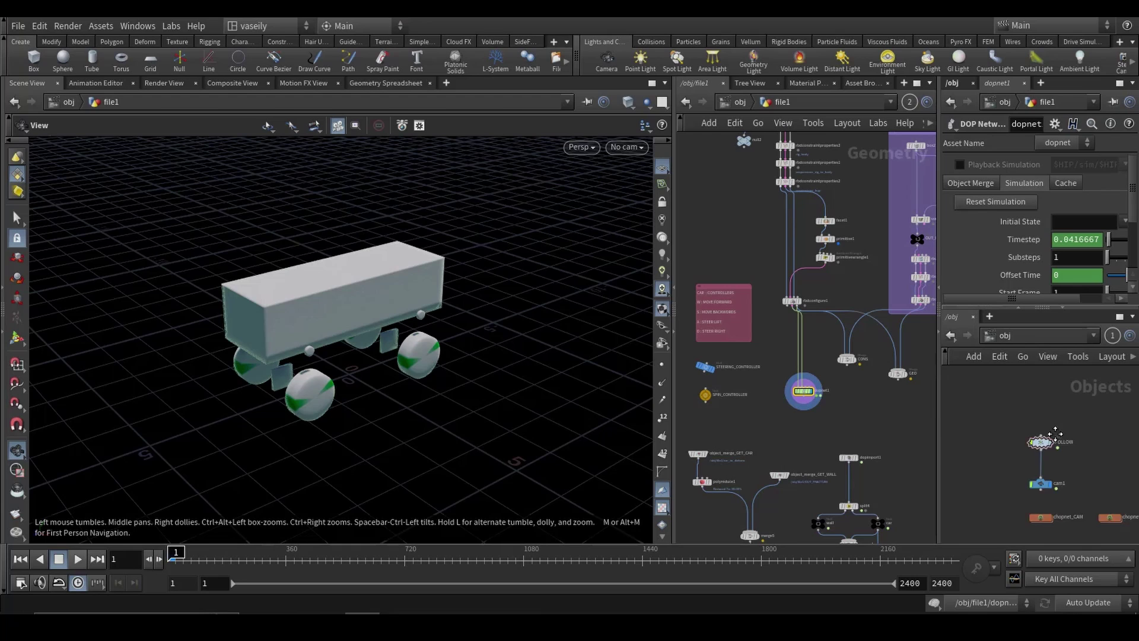
pyautogui.scroll(4, 1038, 415)
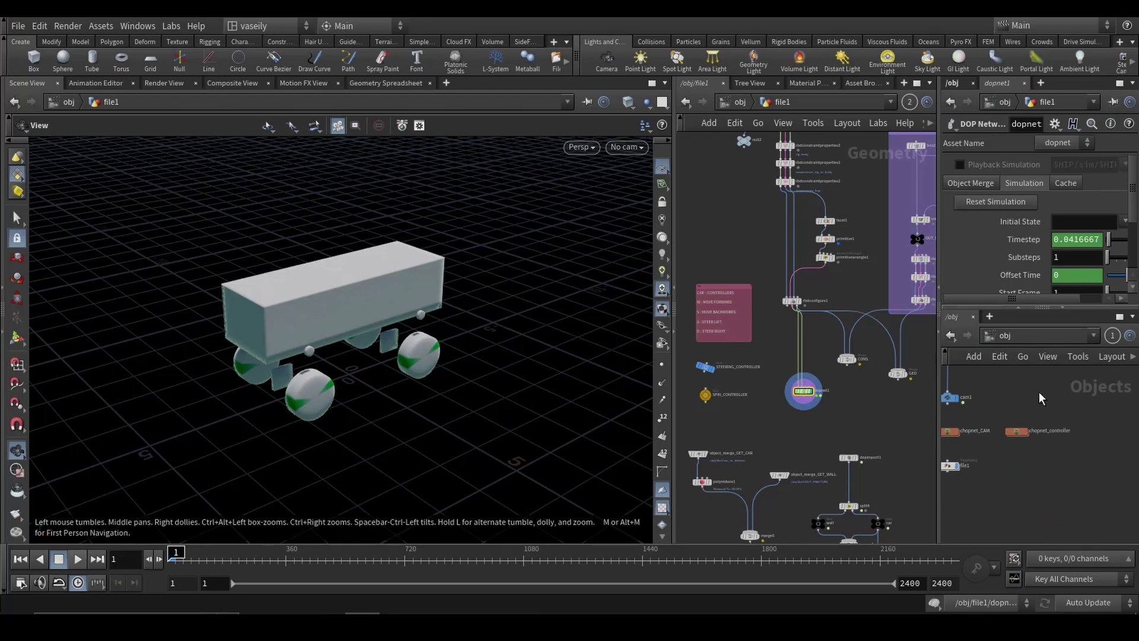
pyautogui.doubleClick(1015, 432)
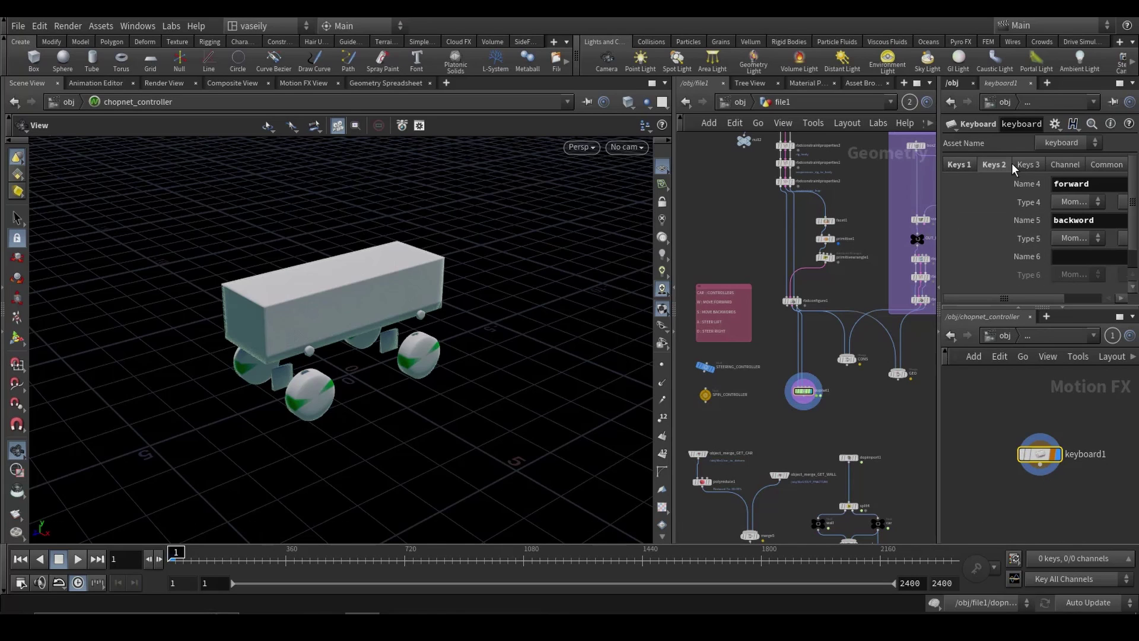
# Widen the parameter area and review keyboard1's first key set, including the available key options for Steering_lift
pyautogui.click(956, 165)
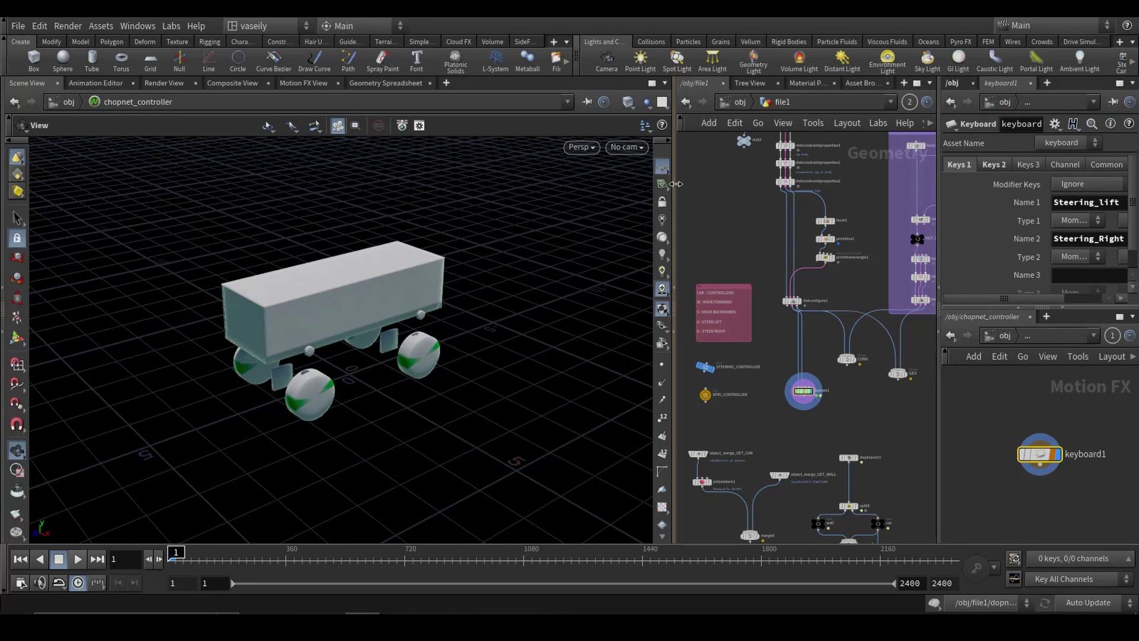
pyautogui.moveTo(676, 184); pyautogui.dragTo(552, 184)
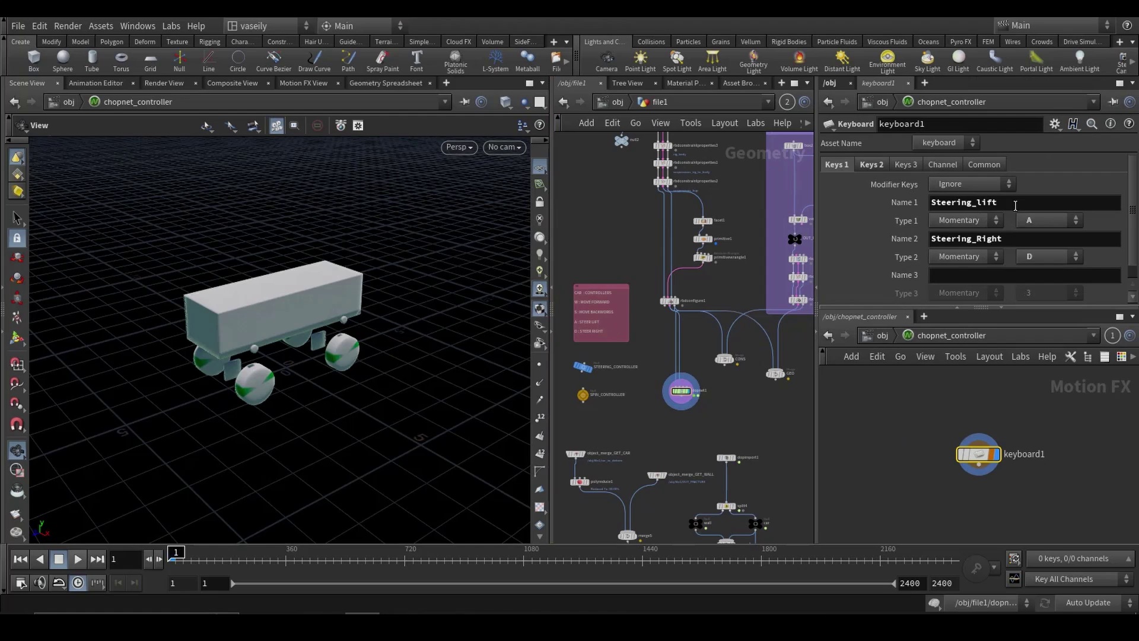
pyautogui.doubleClick(955, 201)
pyautogui.click(1043, 221)
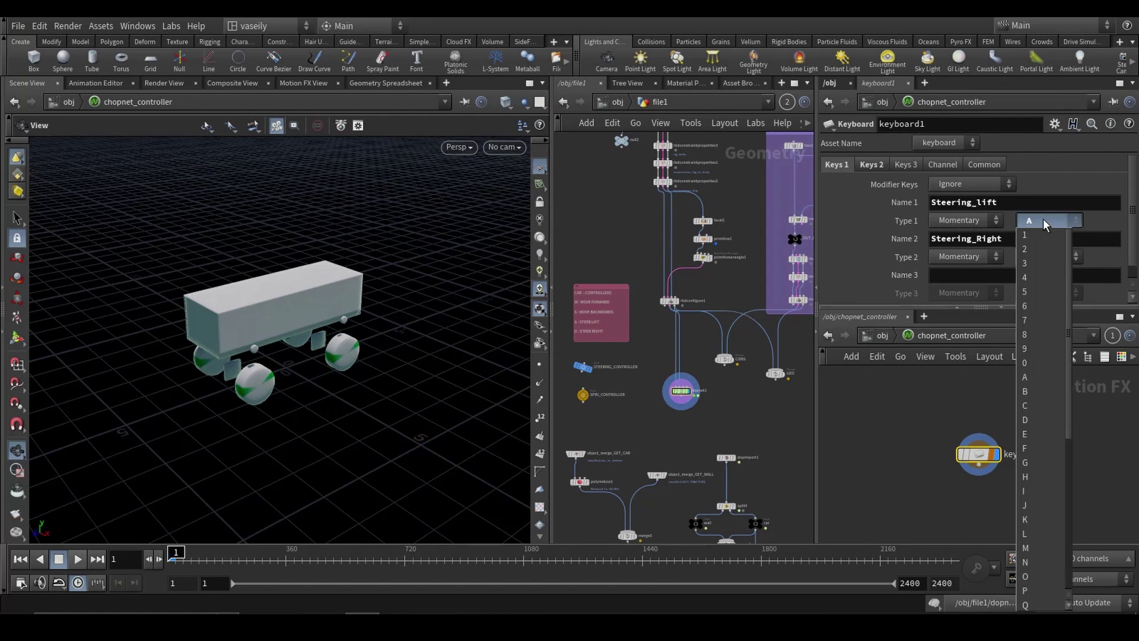
pyautogui.click(1043, 219)
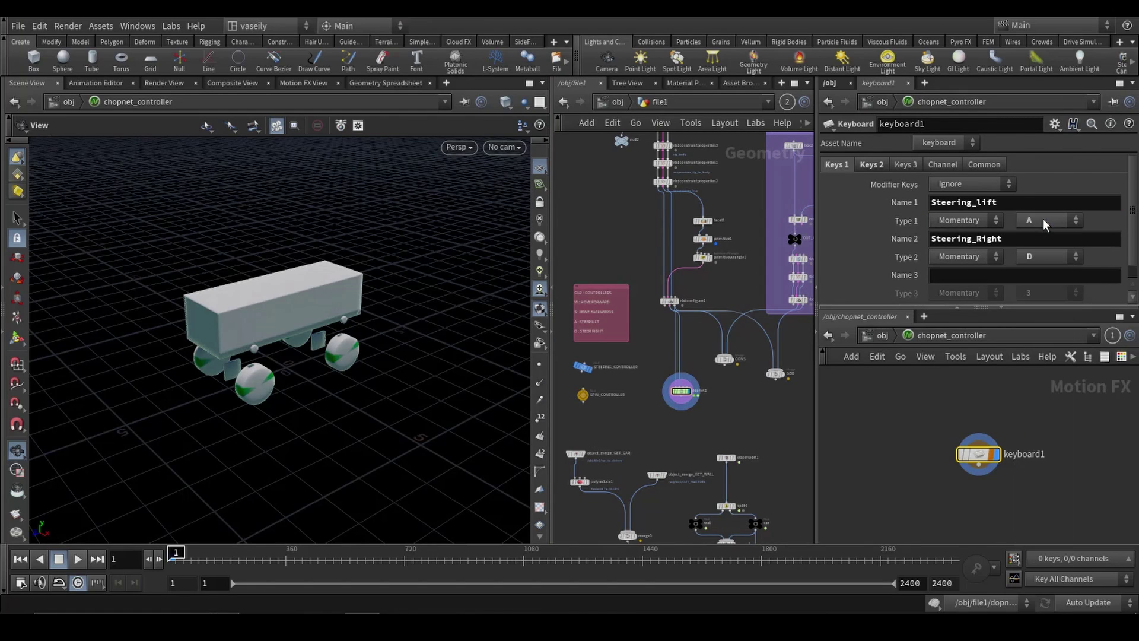
# Show the keyboard channels as graphs in the Motion FX view and frame them
pyautogui.click(297, 83)
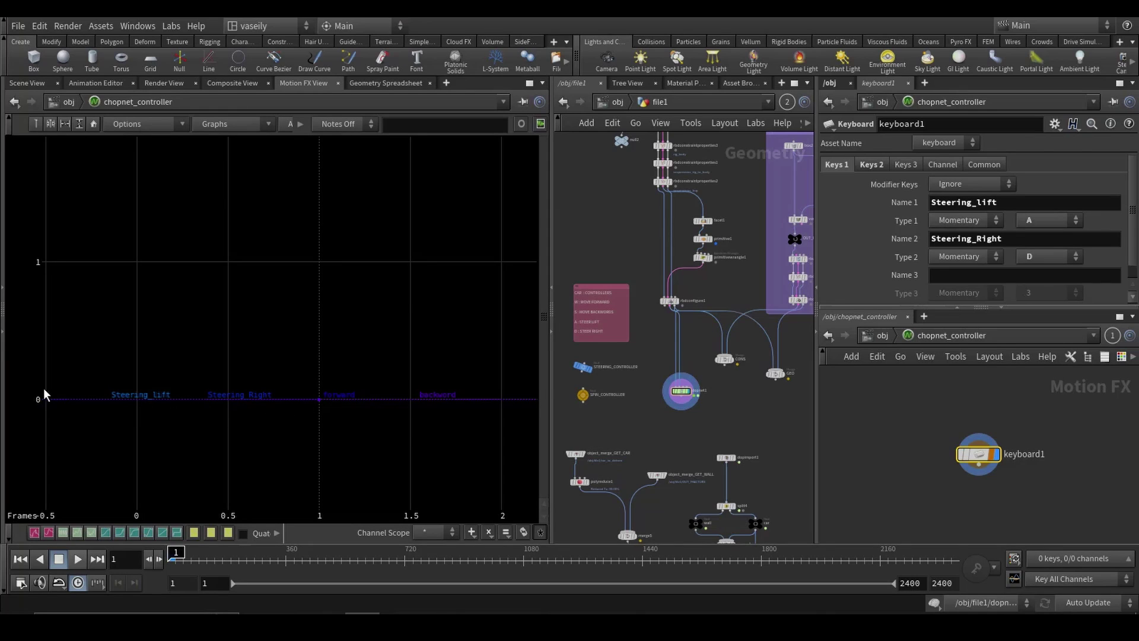
pyautogui.scroll(-1, 131, 415)
pyautogui.moveTo(163, 396); pyautogui.dragTo(196, 396, button='middle')
pyautogui.scroll(1, 137, 407)
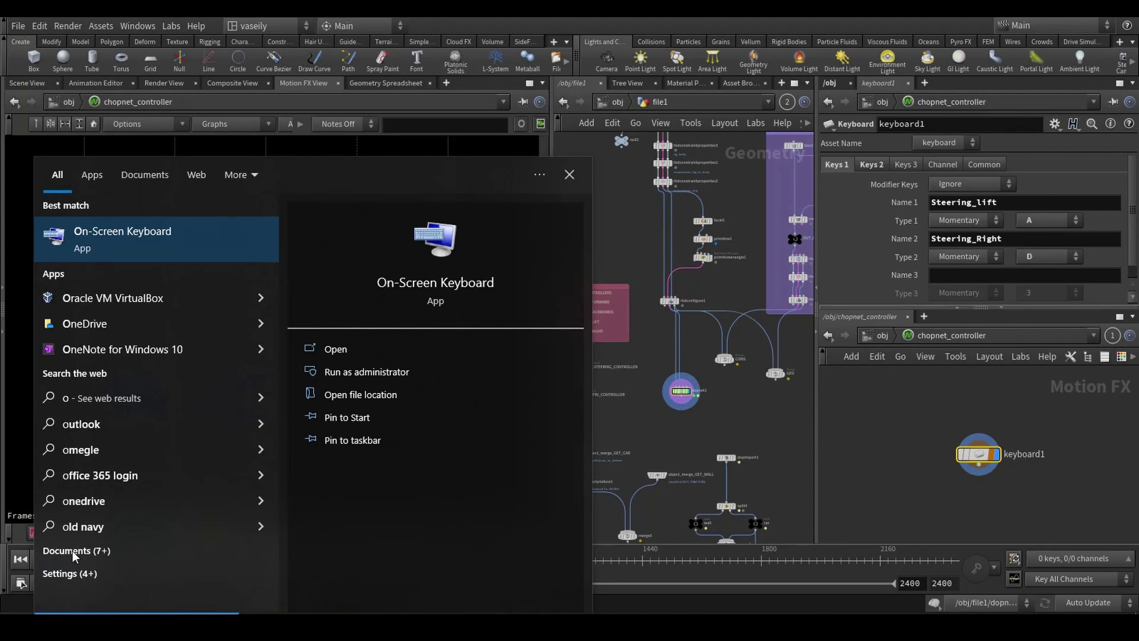
# Open the Windows On-Screen Keyboard, toggle Scroll Lock on it and minimize it
pyautogui.write('n')
pyautogui.click(137, 235)
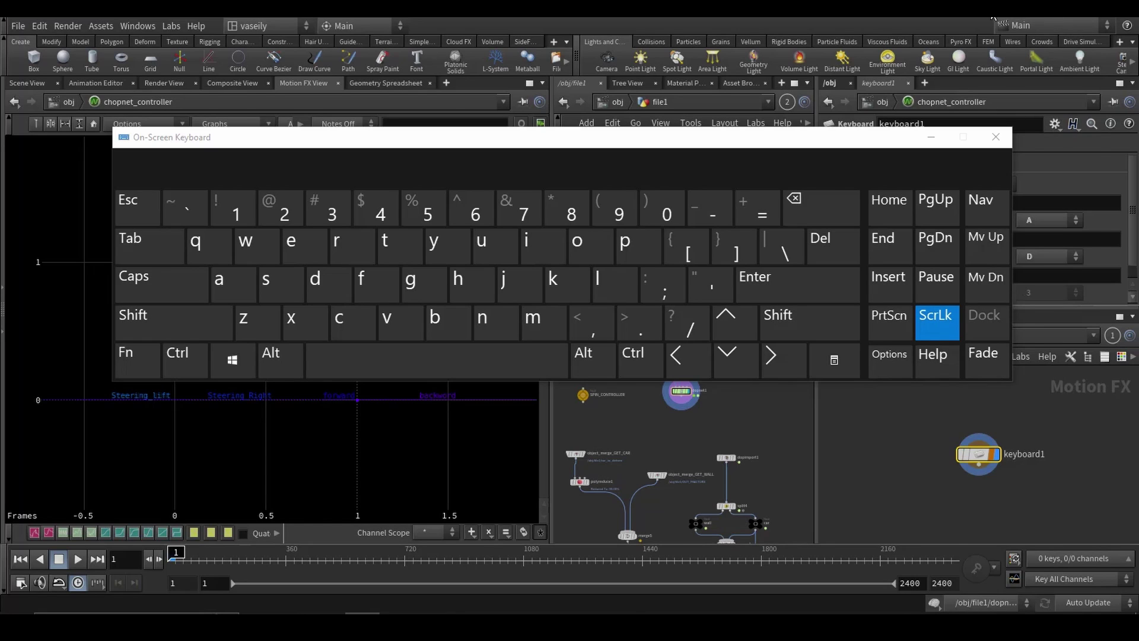
pyautogui.click(928, 336)
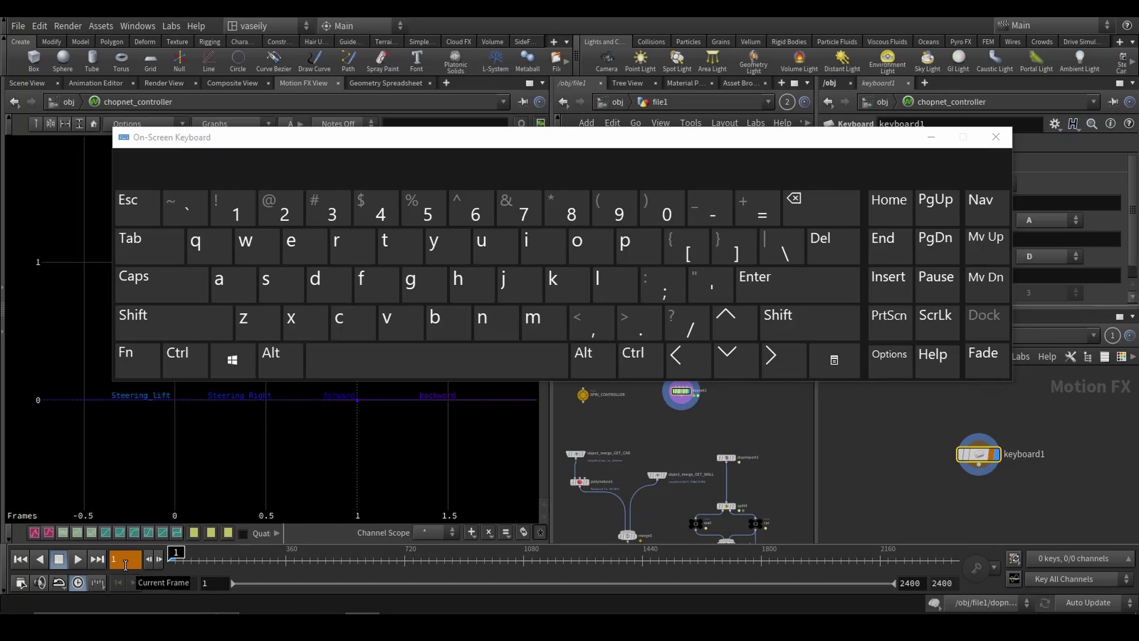
pyautogui.click(930, 138)
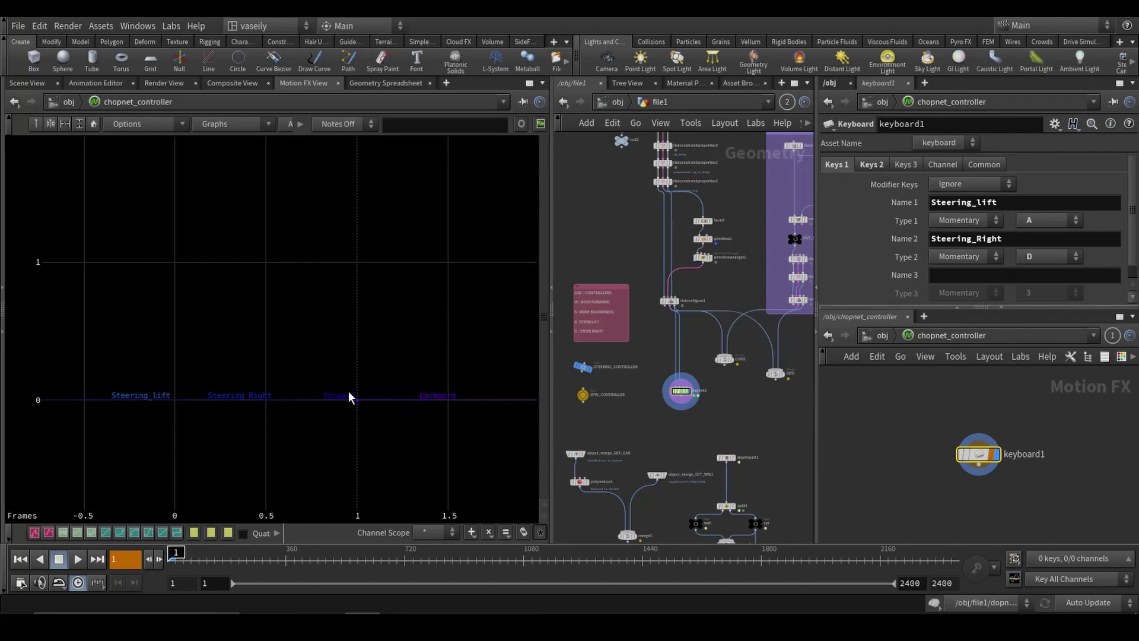
# Test how the steering, forward and backward channels respond to A, D, W and S
pyautogui.press('a')
pyautogui.press('d')
pyautogui.press('w')
pyautogui.press('s')
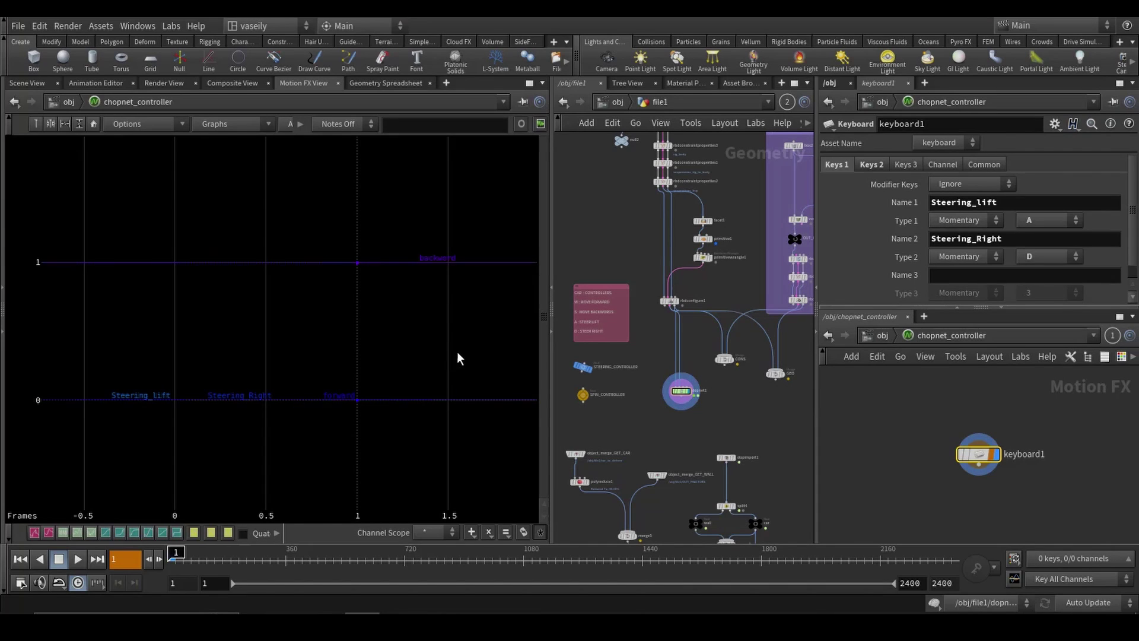
pyautogui.press('a')
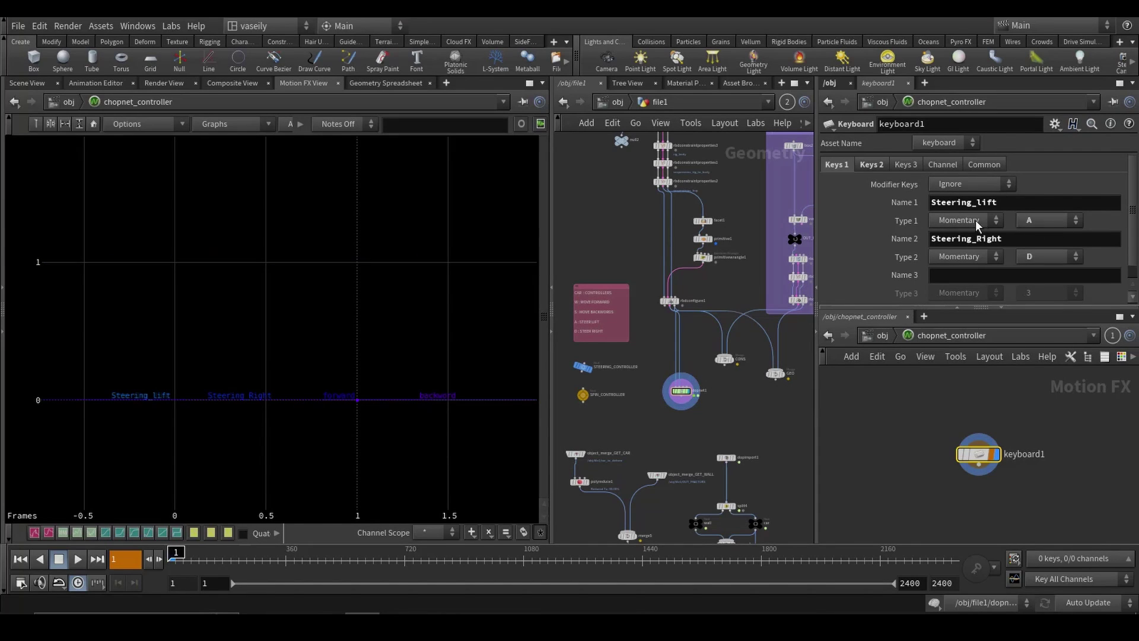
pyautogui.press('a')
pyautogui.press('s')
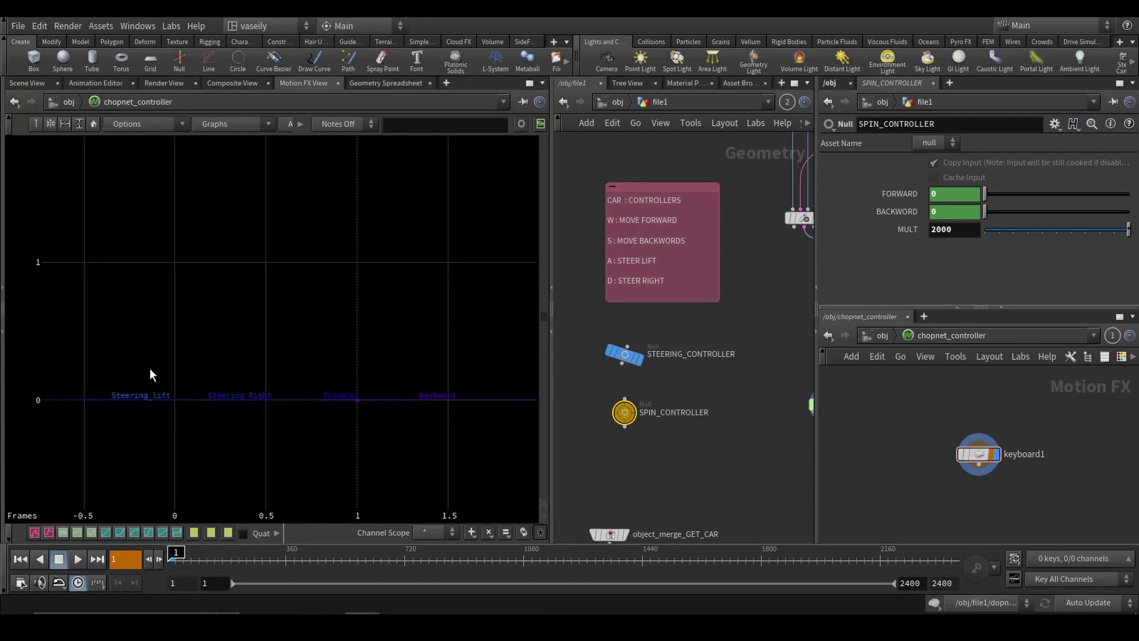
# Compare the custom parameters of the STEERING_CONTROLLER and SPIN_CONTROLLER nulls
pyautogui.click(616, 356)
pyautogui.click(624, 412)
pyautogui.click(622, 354)
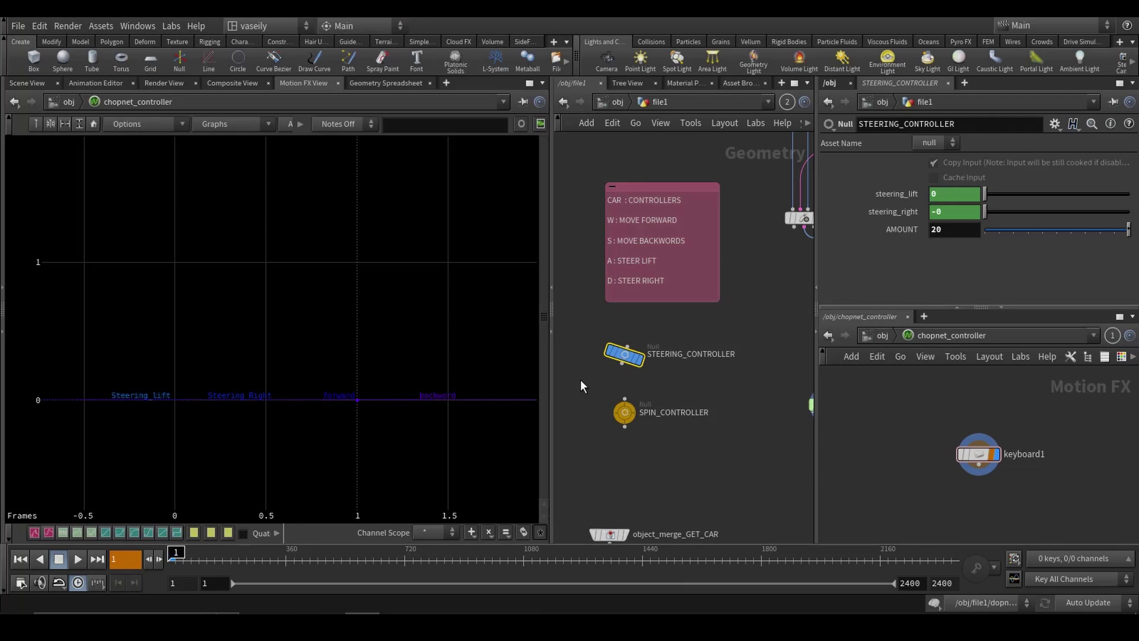
pyautogui.click(623, 410)
pyautogui.click(620, 355)
pyautogui.click(669, 410)
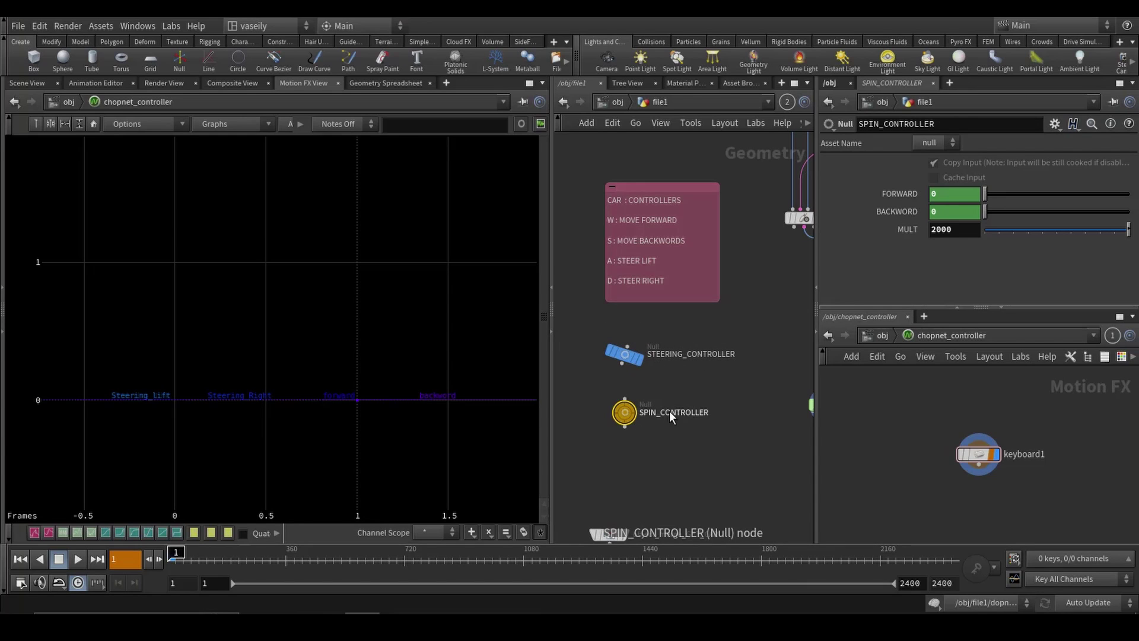
pyautogui.click(624, 355)
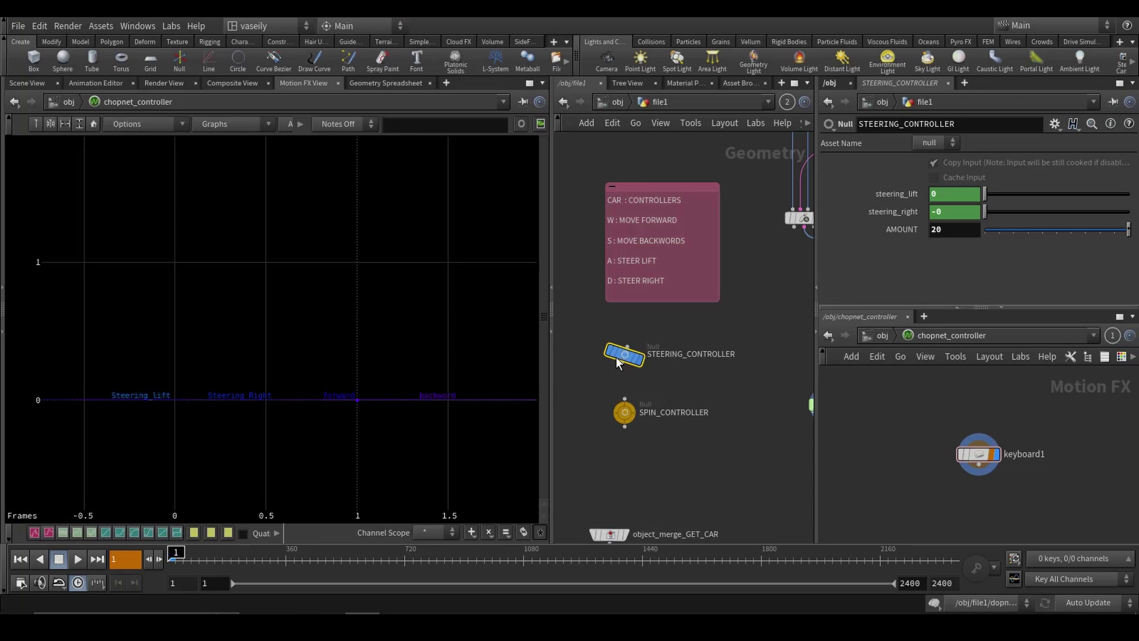
# Link STEERING_CONTROLLER's steering_lift parameter to the keyboard's Steering_lift channel as a CHOP Reference
pyautogui.click(905, 198)
pyautogui.click(905, 197)
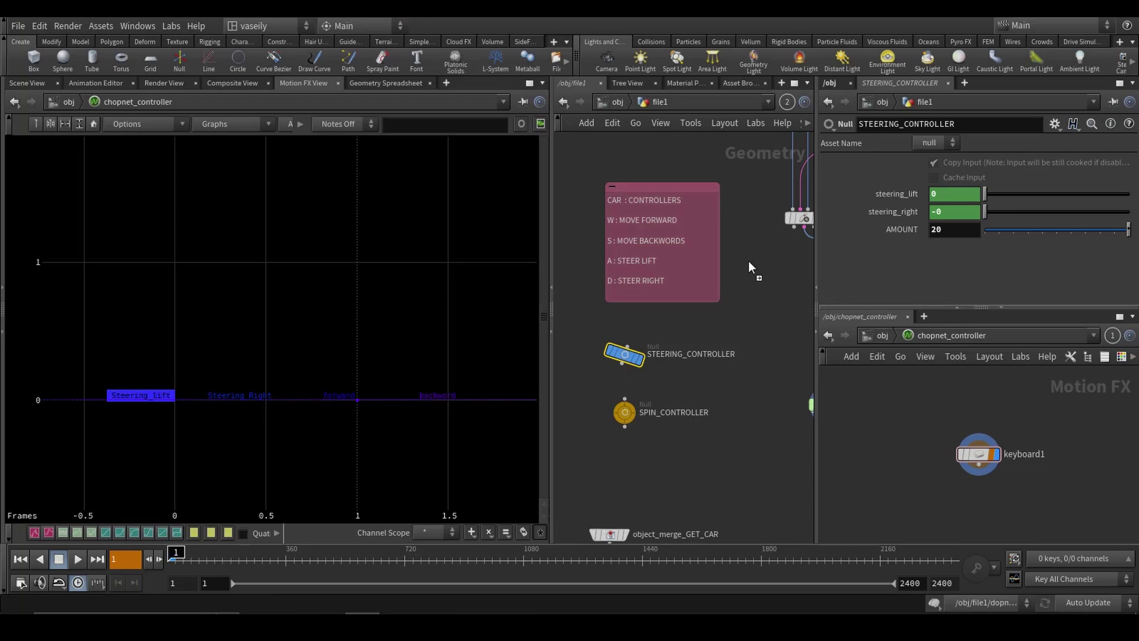
pyautogui.moveTo(903, 188); pyautogui.dragTo(904, 194)
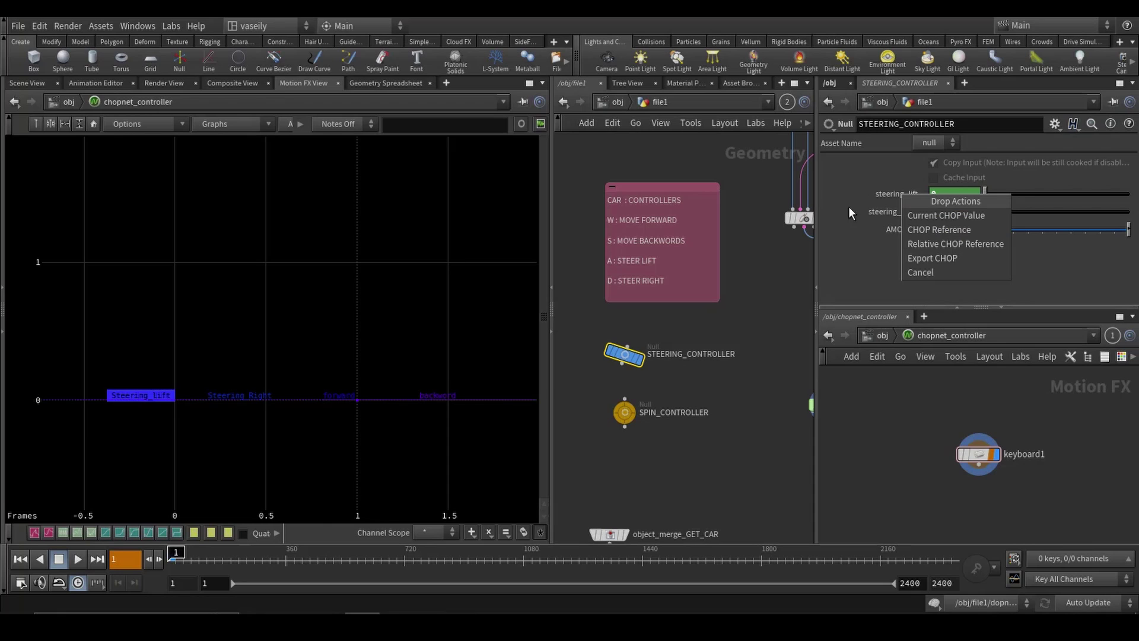
pyautogui.click(962, 230)
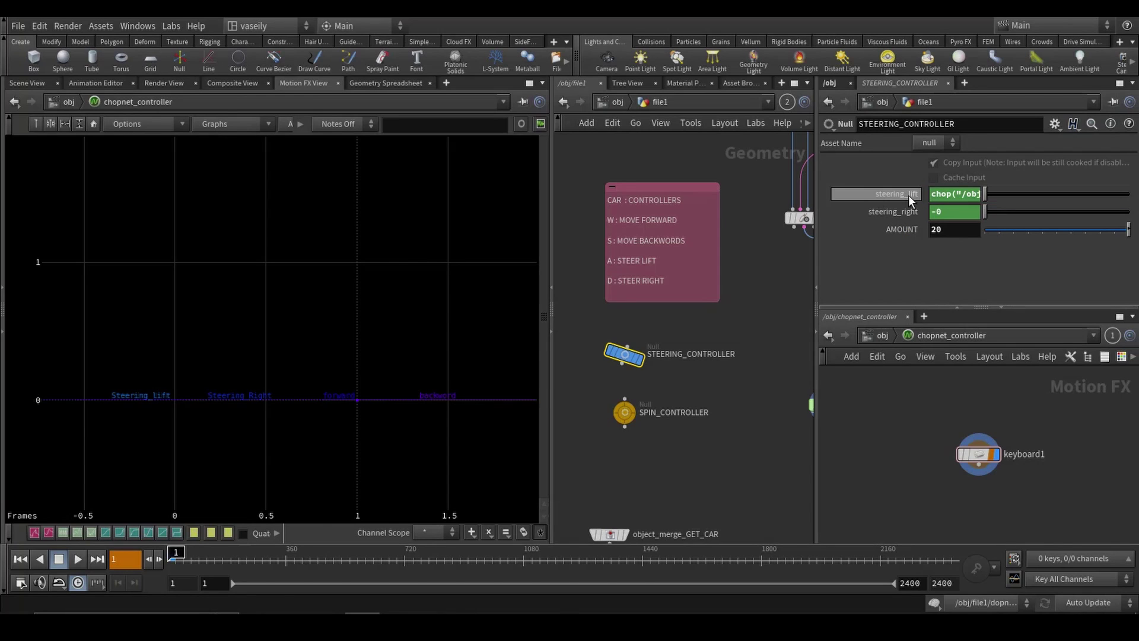
# Copy the AMOUNT parameter and paste it as a relative reference at the start of steering_lift's expression
pyautogui.rightClick(898, 232)
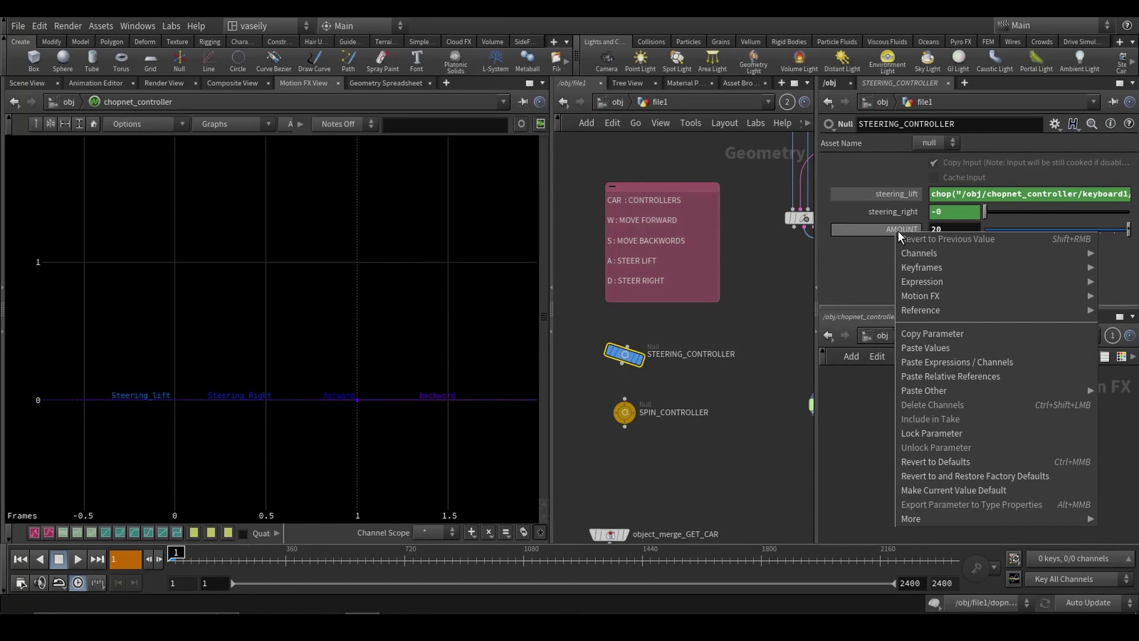
pyautogui.click(931, 334)
pyautogui.click(934, 198)
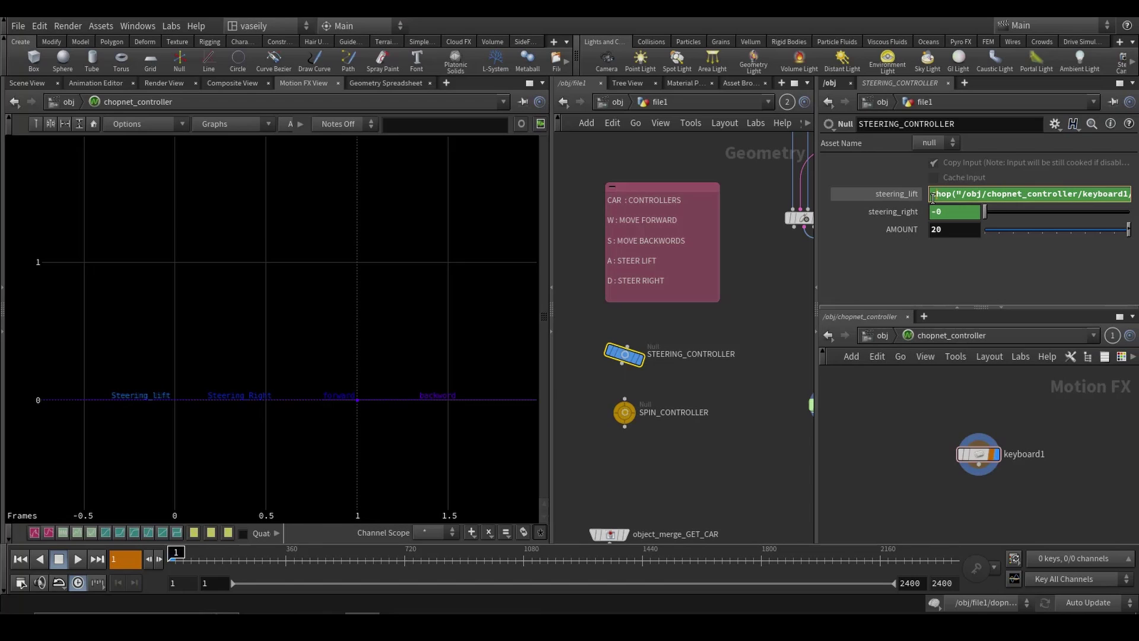
pyautogui.rightClick(930, 199)
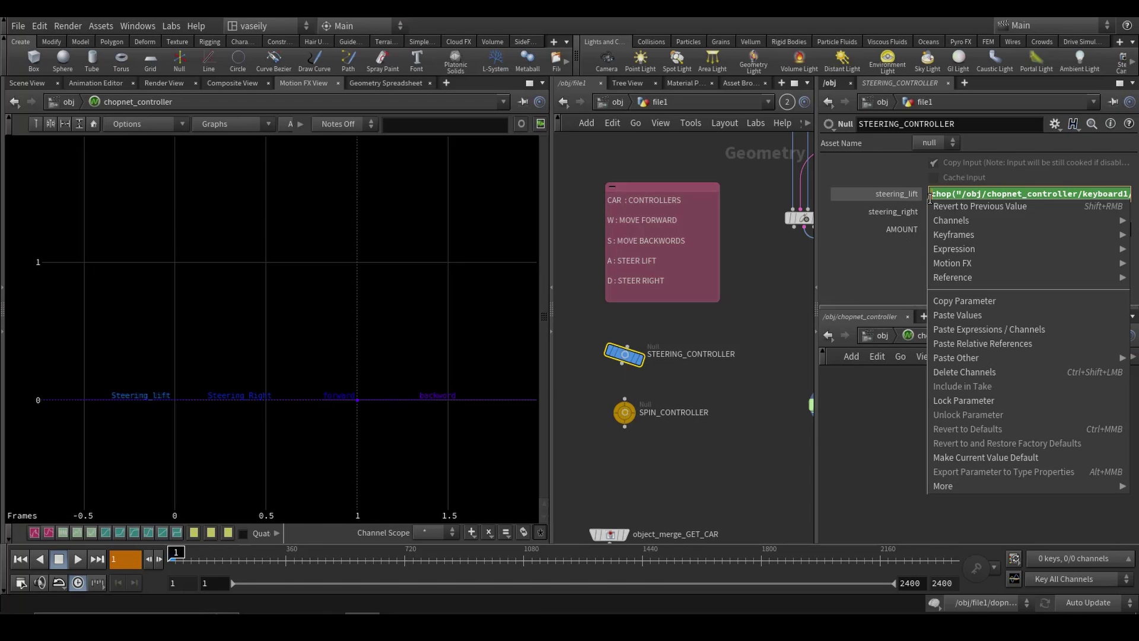
pyautogui.click(976, 347)
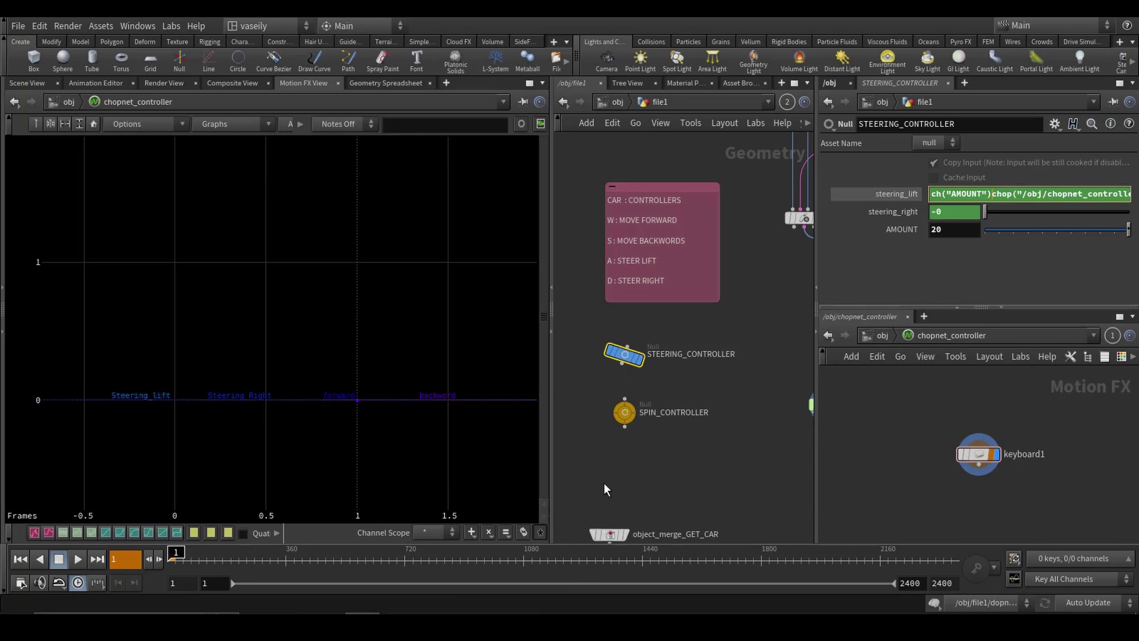
# Toggle Scroll Lock on the On-Screen Keyboard and insert * between ch("AMOUNT") and the chop() reference in steering_lift's expression
pyautogui.click(989, 196)
pyautogui.write('*')
pyautogui.click(584, 617)
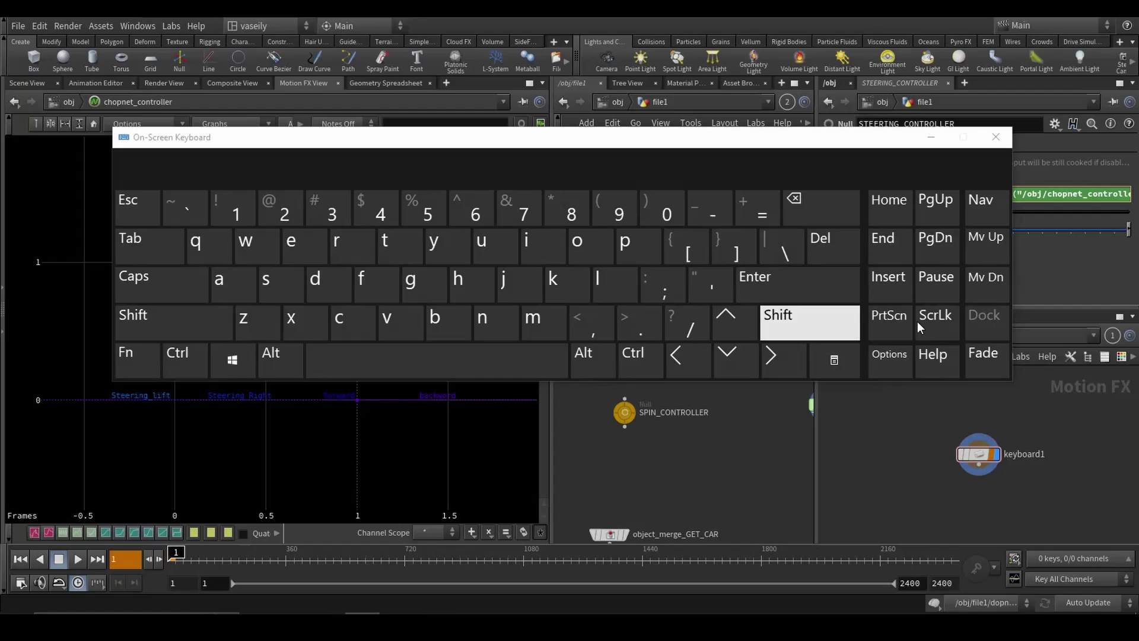
pyautogui.click(919, 326)
pyautogui.click(932, 137)
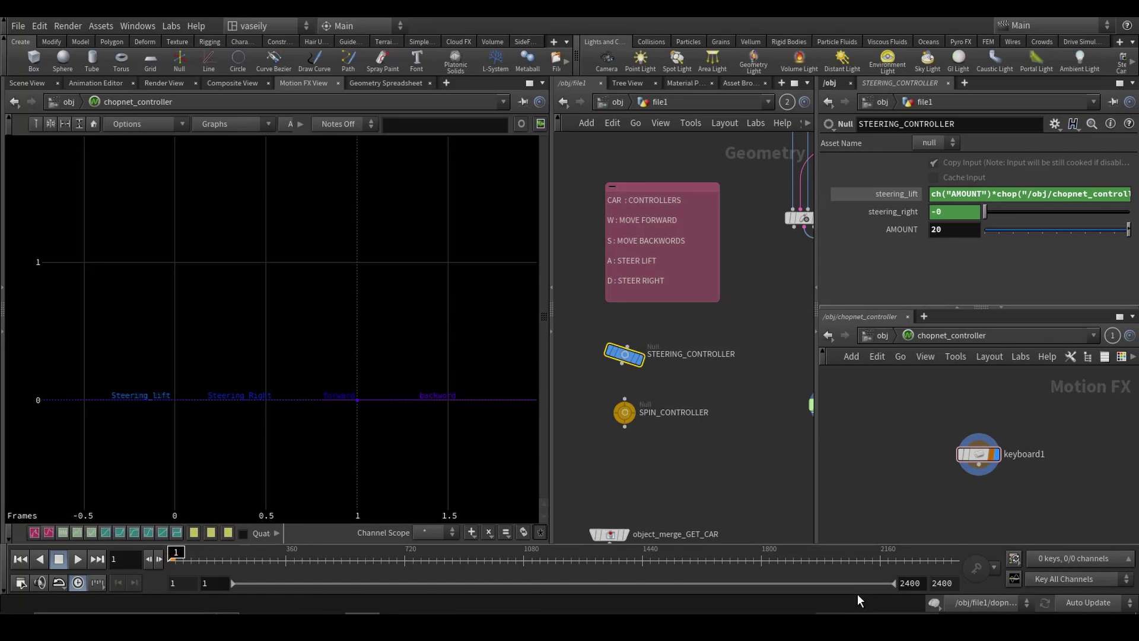
pyautogui.keyDown('ctrl'); pyautogui.middleClick(899, 193); pyautogui.keyUp('ctrl')
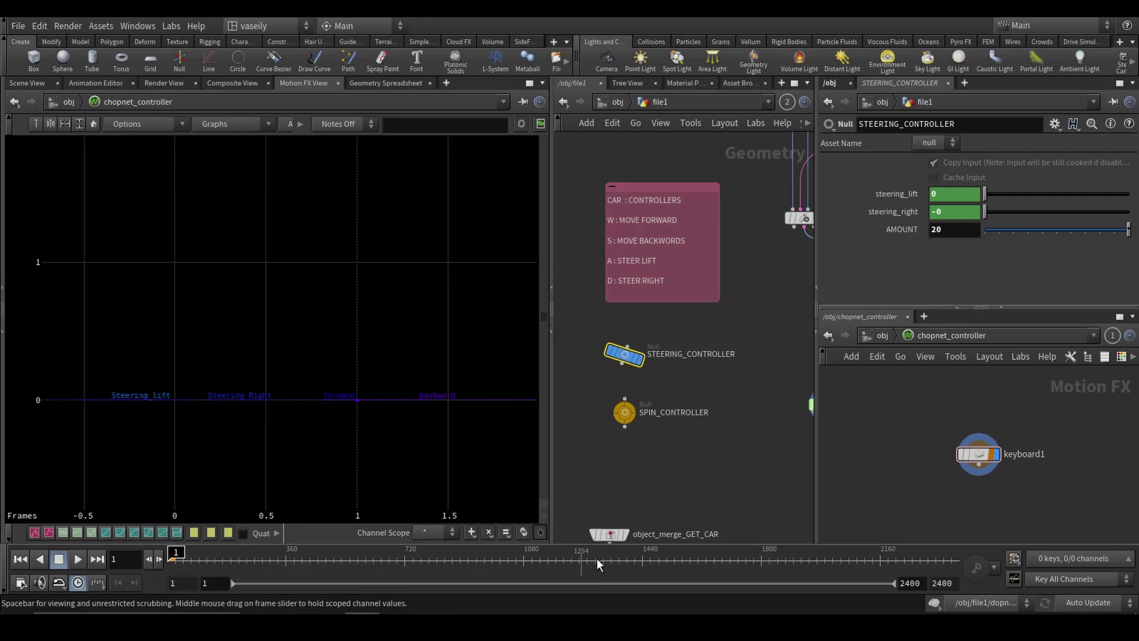
# Switch to the On-Screen Keyboard, toggle Scroll Lock again and minimize it
pyautogui.click(566, 623)
pyautogui.click(934, 319)
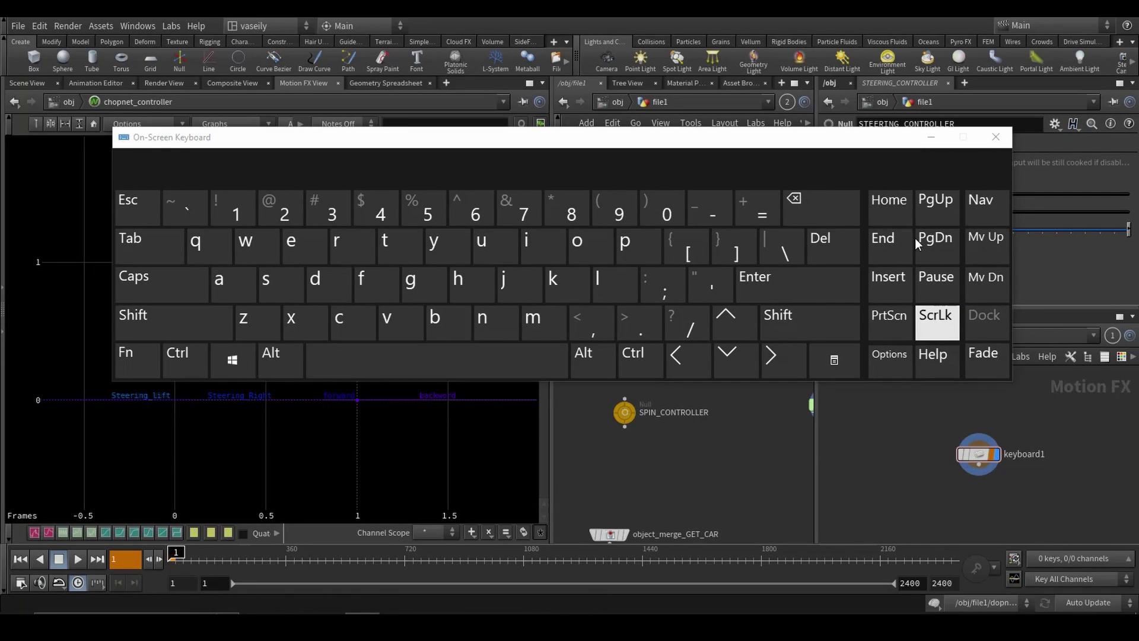
pyautogui.click(929, 139)
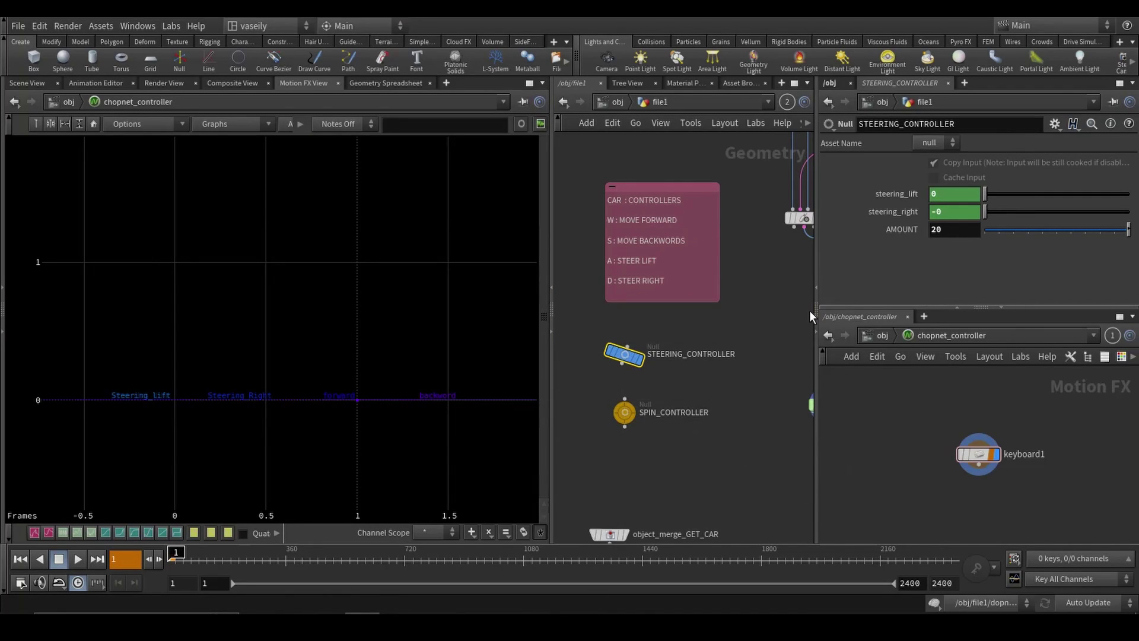
# Test how STEERING_CONTROLLER's steering_lift parameter responds to repeated A input
pyautogui.press('a')
pyautogui.press('a')
pyautogui.press('a')
pyautogui.press('a')
pyautogui.press('a')
pyautogui.press('a')
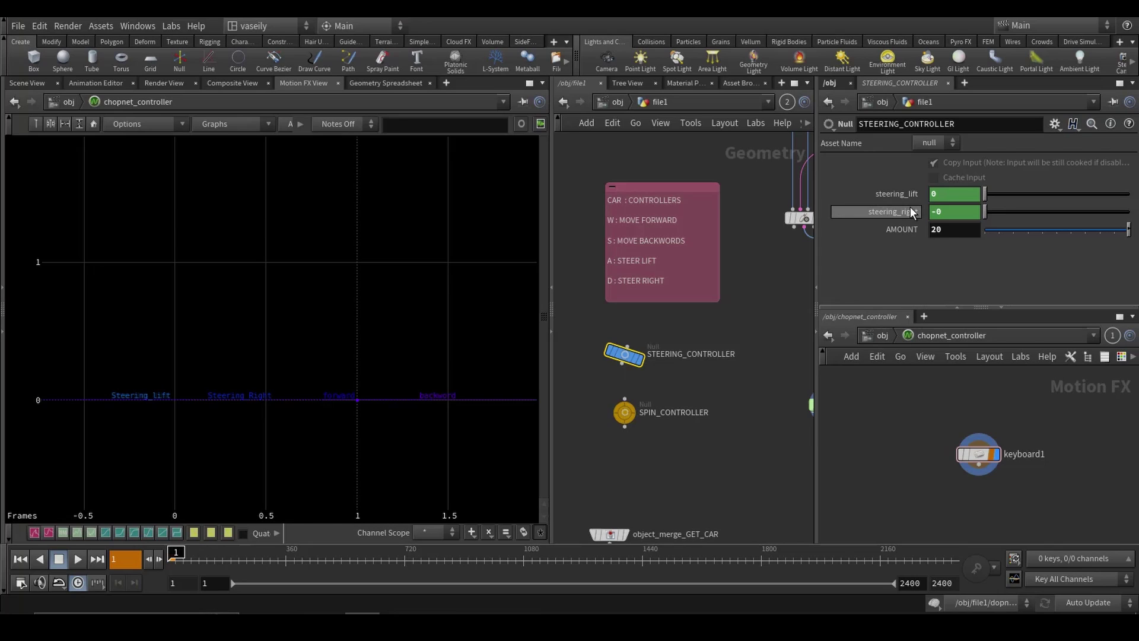
# Test steering_right's response to D and inspect the minus sign before chop() in its expression
pyautogui.press('d')
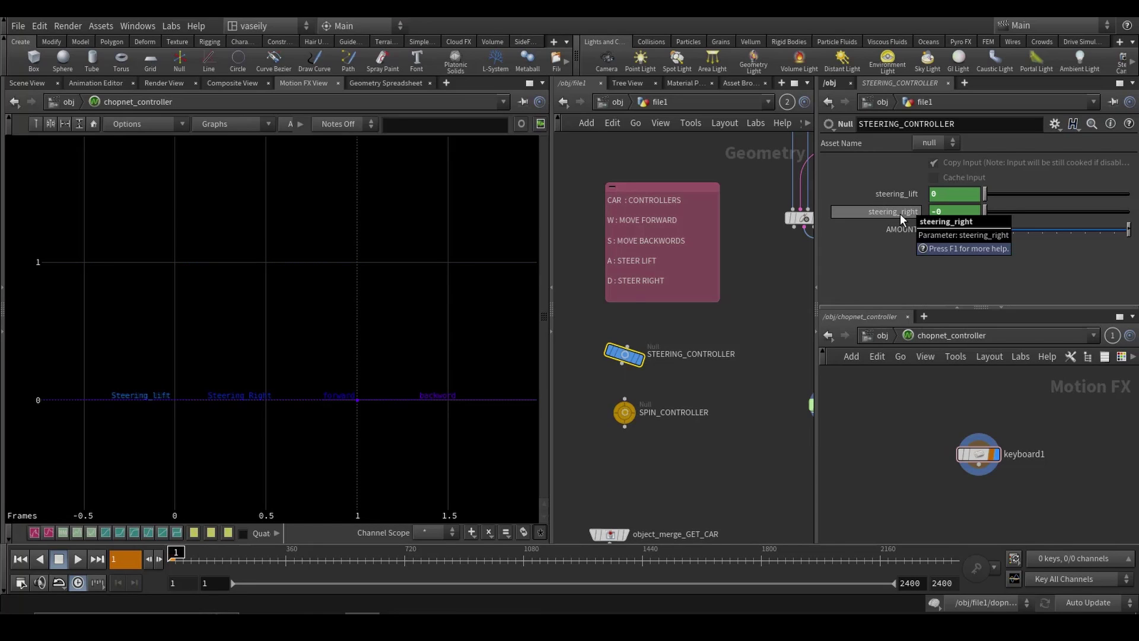
pyautogui.press('d')
pyautogui.click(937, 213)
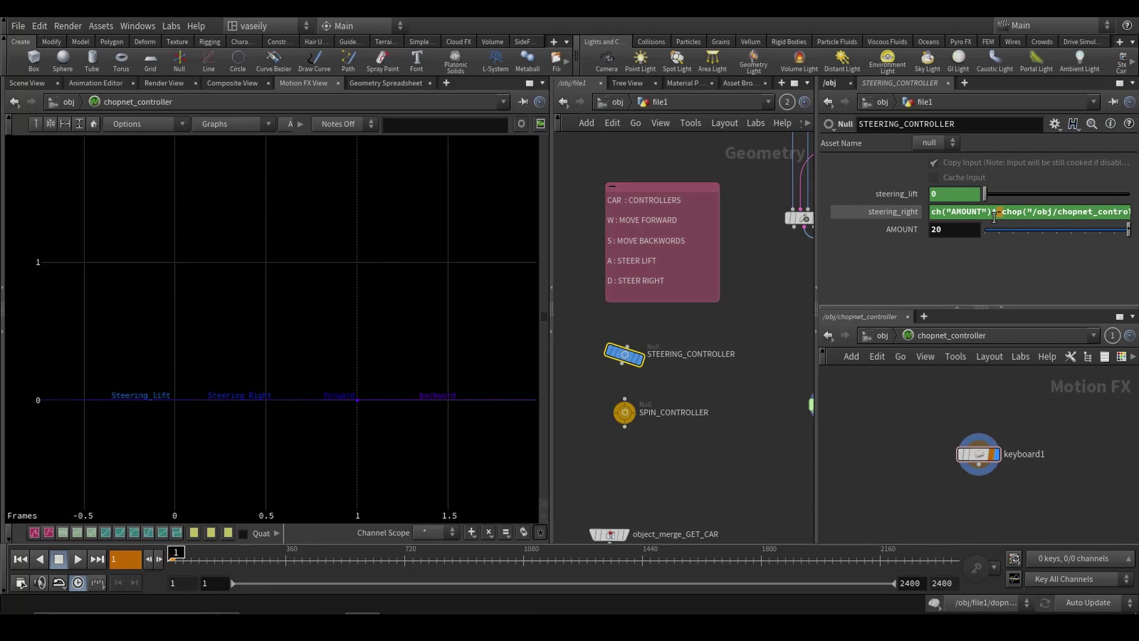
pyautogui.click(916, 215)
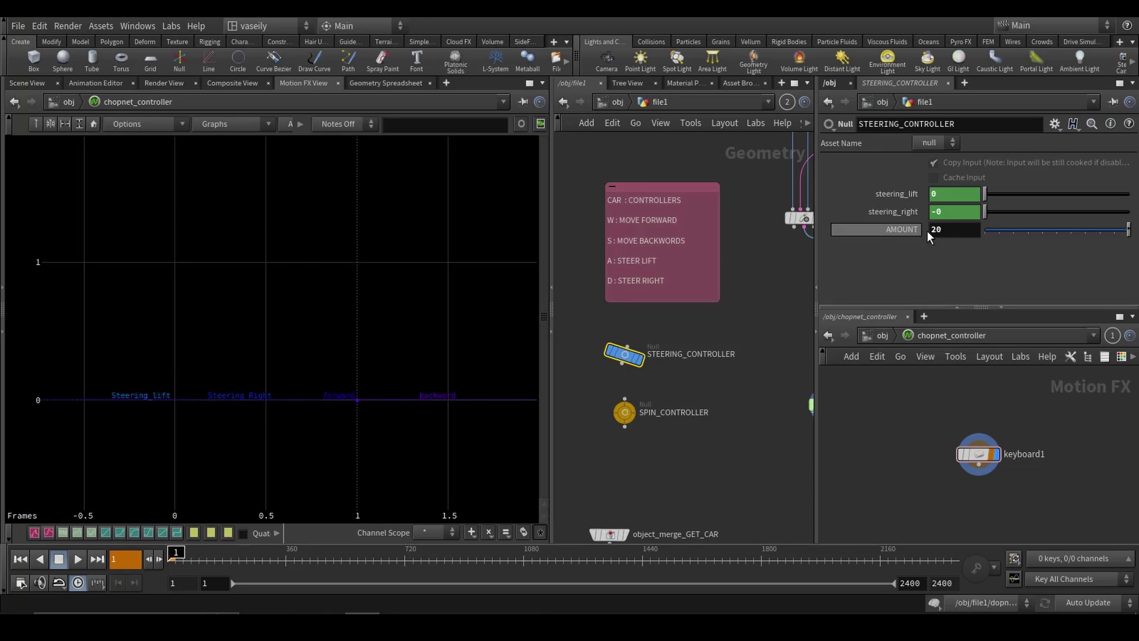
# Inspect SPIN_CONTROLLER's MULT and FORWARD parameters and test how FORWARD responds to W
pyautogui.click(626, 414)
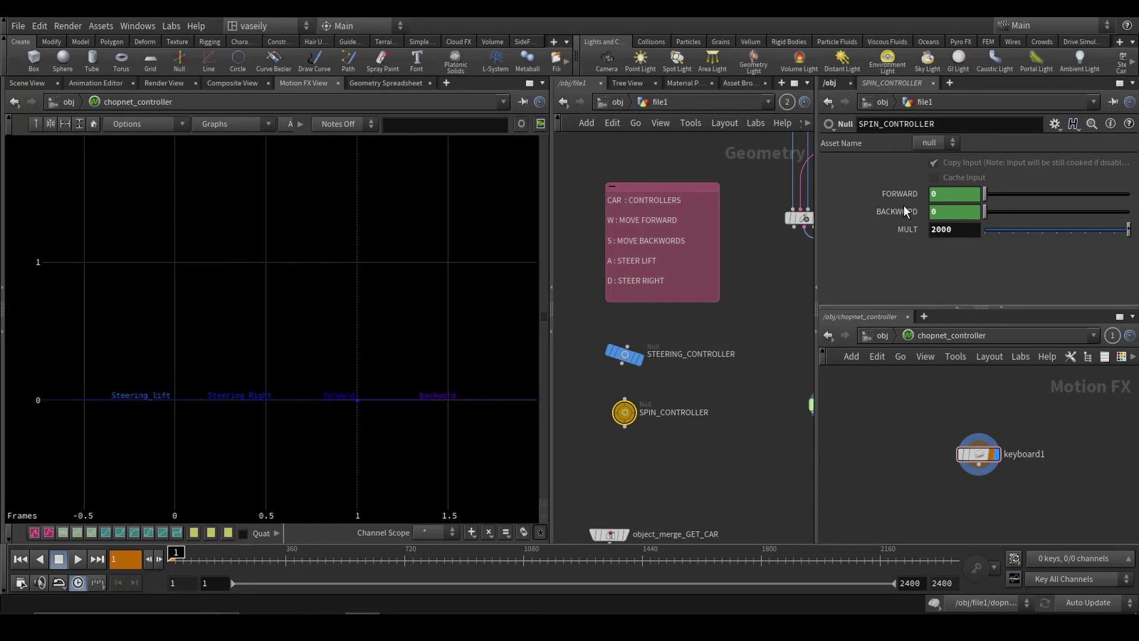
pyautogui.click(968, 230)
pyautogui.click(908, 197)
pyautogui.click(907, 197)
pyautogui.press('w')
pyautogui.press('w')
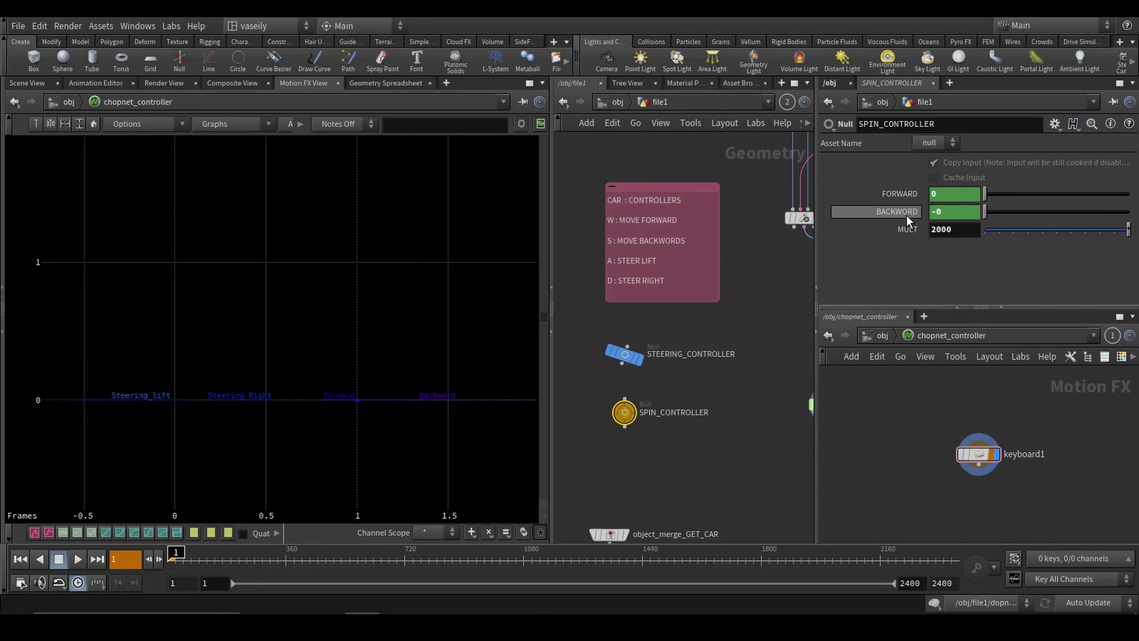
# Inspect the minus sign in SPIN_CONTROLLER's BACKWORD expression and test the parameter's response to S
pyautogui.click(903, 212)
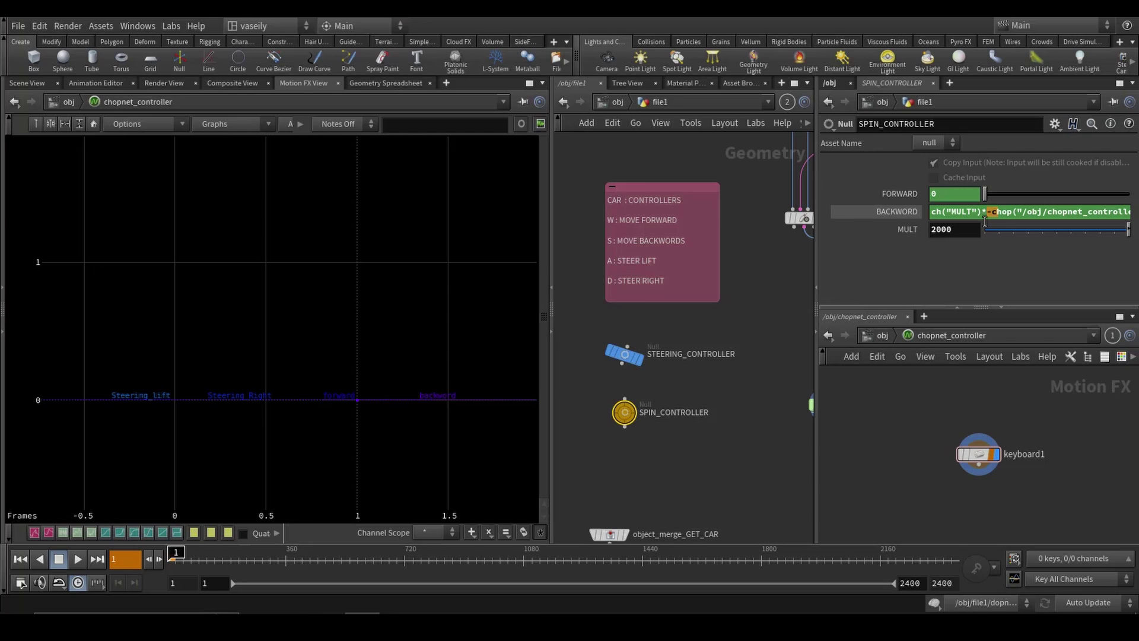
pyautogui.click(992, 212)
pyautogui.click(919, 213)
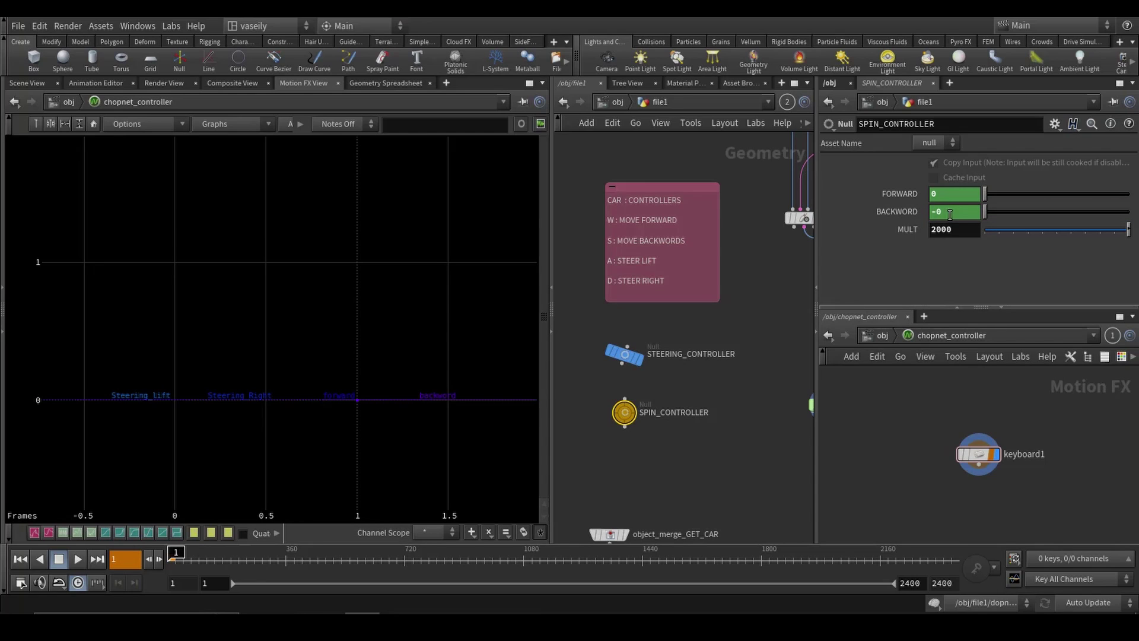
pyautogui.press('s')
pyautogui.press('s')
pyautogui.press('s')
# Show the car in the Scene View and open dopnet1's network alongside the file1 network
pyautogui.click(39, 86)
pyautogui.scroll(-3, 663, 386)
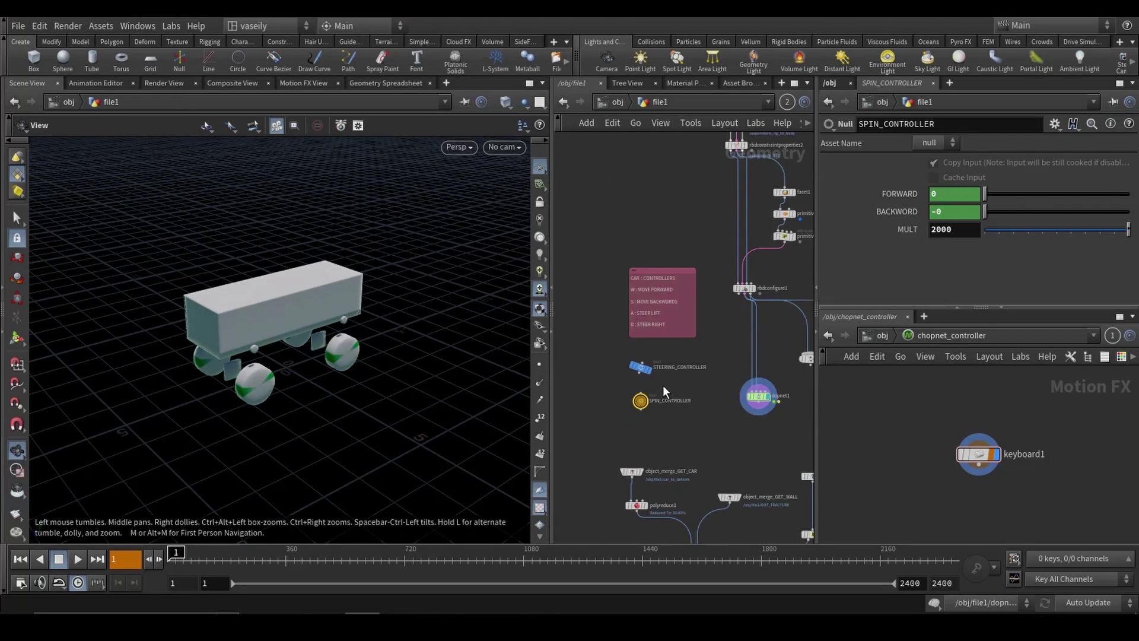
pyautogui.moveTo(696, 389); pyautogui.dragTo(665, 384, button='middle')
pyautogui.press('u')
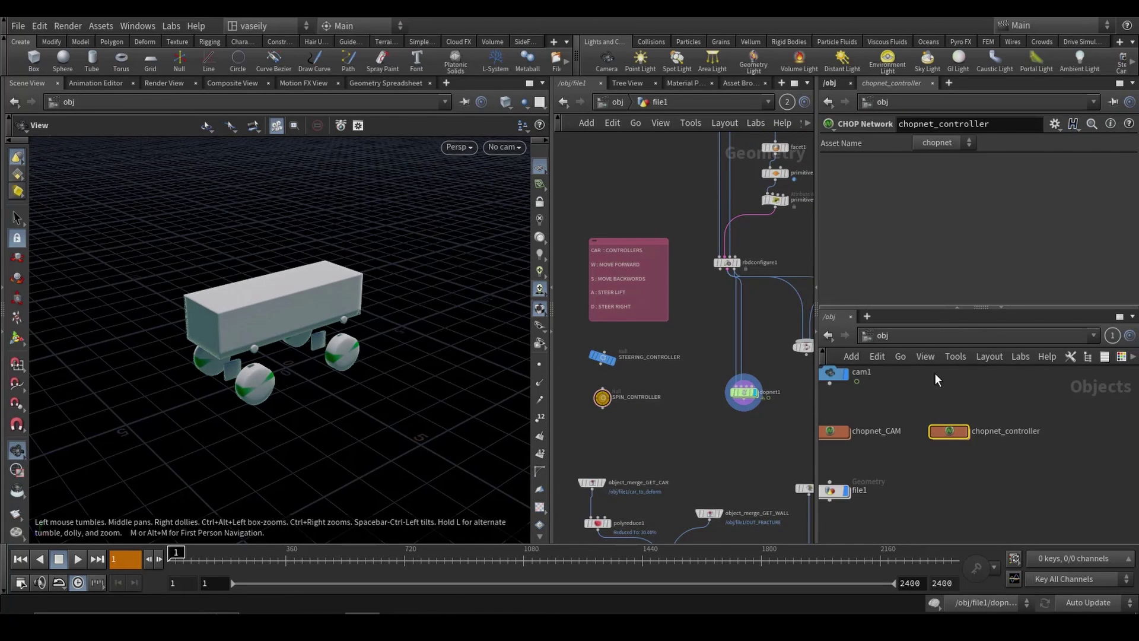
pyautogui.scroll(2, 641, 366)
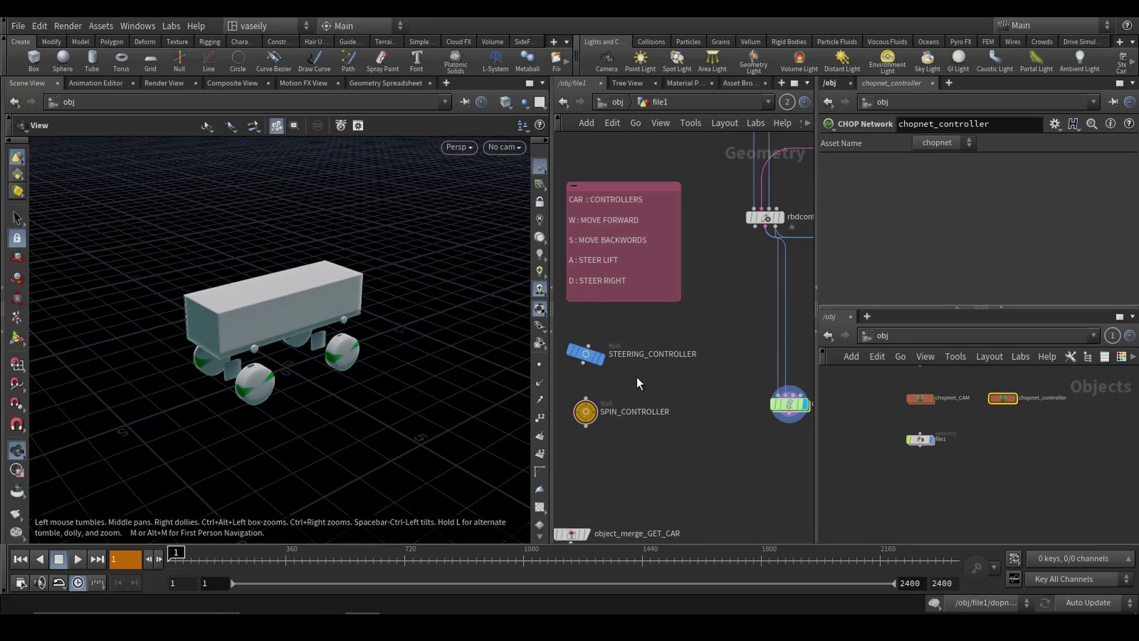
pyautogui.doubleClick(790, 403)
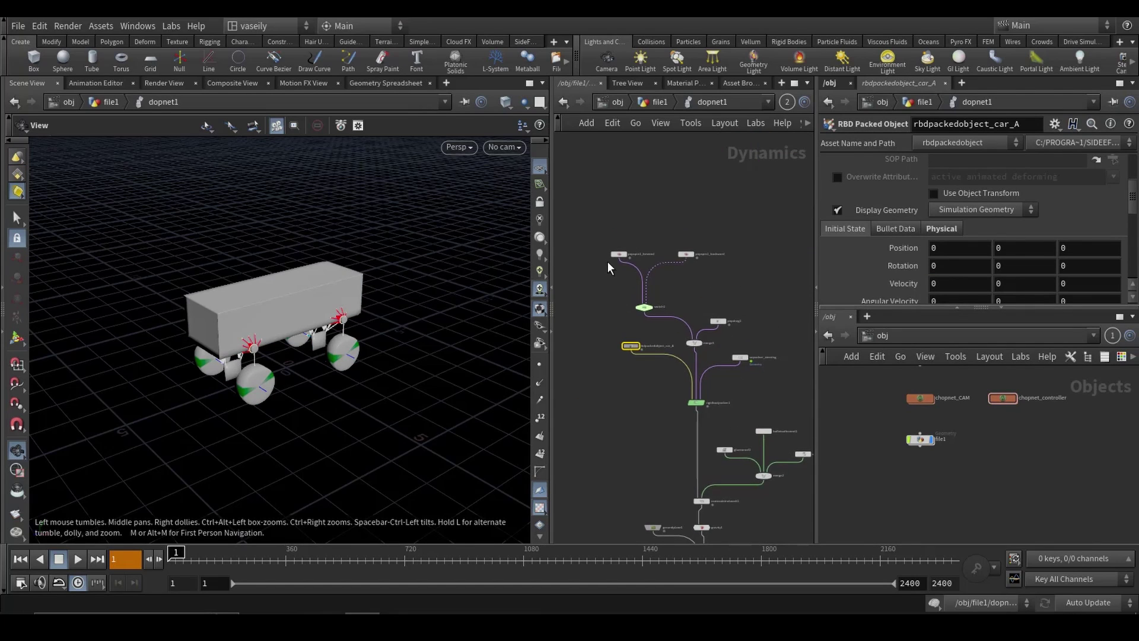
pyautogui.doubleClick(919, 439)
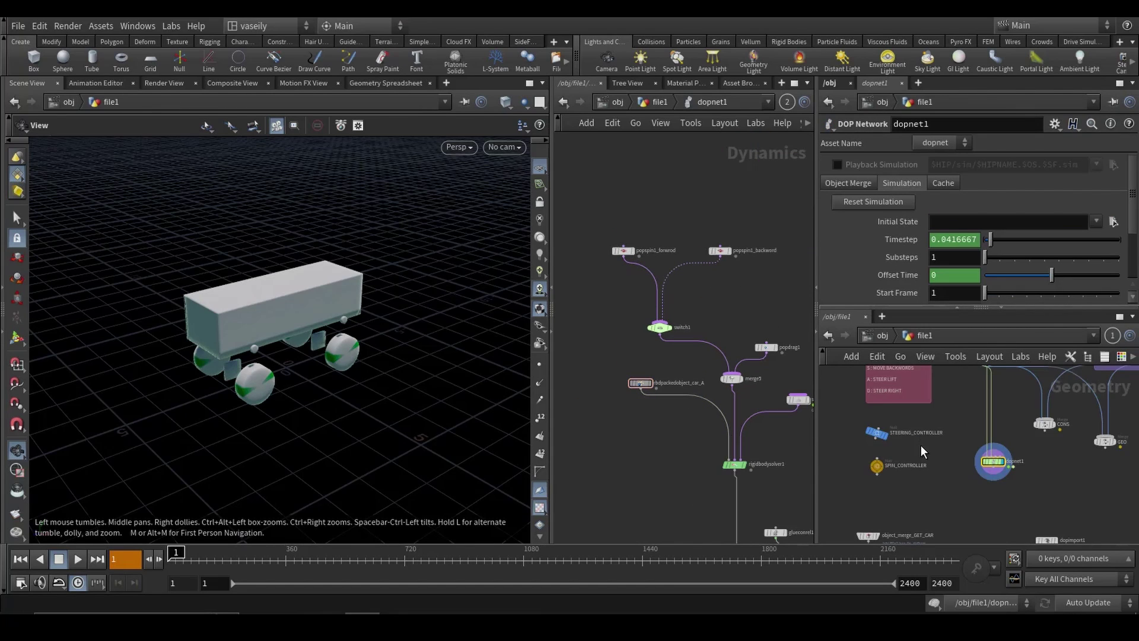
# Compare the settings of the popspin1_forwrod and popspin1_backword POP Spin nodes in dopnet1
pyautogui.click(623, 249)
pyautogui.scroll(3, 661, 279)
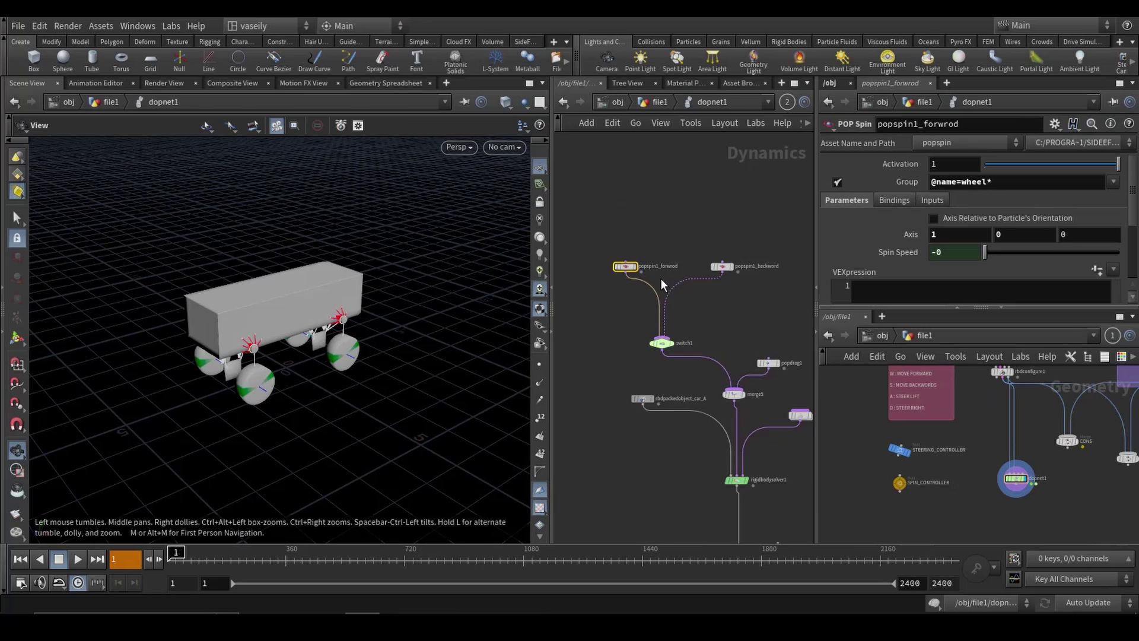
pyautogui.moveTo(578, 209); pyautogui.dragTo(626, 285)
pyautogui.moveTo(732, 202); pyautogui.dragTo(768, 299)
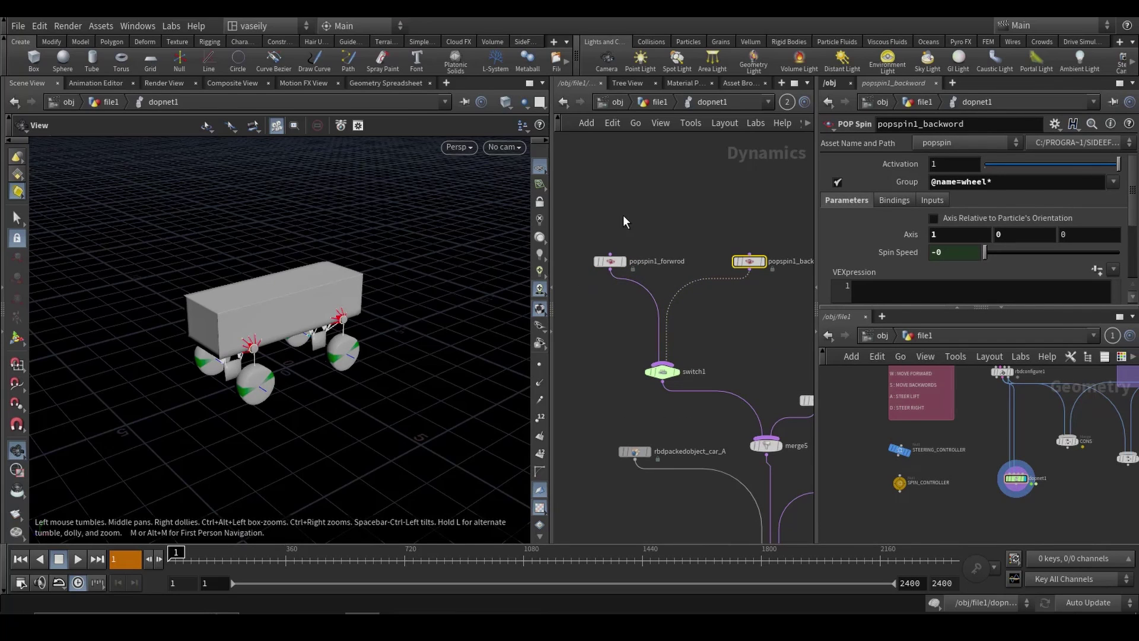
pyautogui.moveTo(622, 215); pyautogui.dragTo(589, 297)
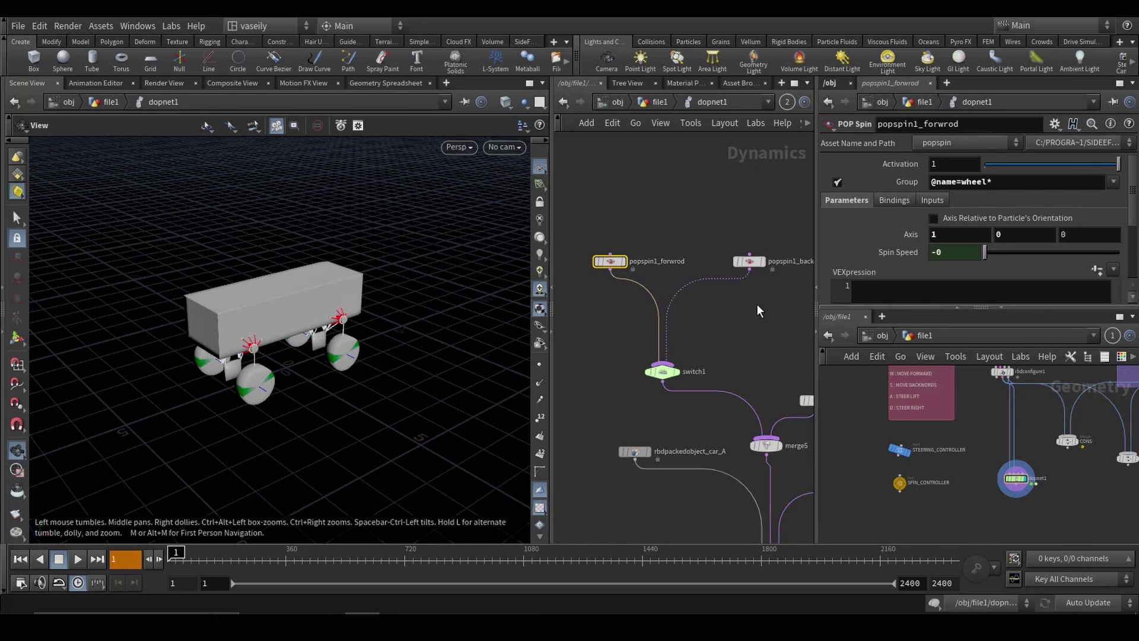
pyautogui.click(749, 261)
pyautogui.moveTo(758, 318)
pyautogui.mouseDown(button='middle')
pyautogui.moveTo(747, 317)
pyautogui.moveTo(757, 324)
pyautogui.mouseUp(button='middle')
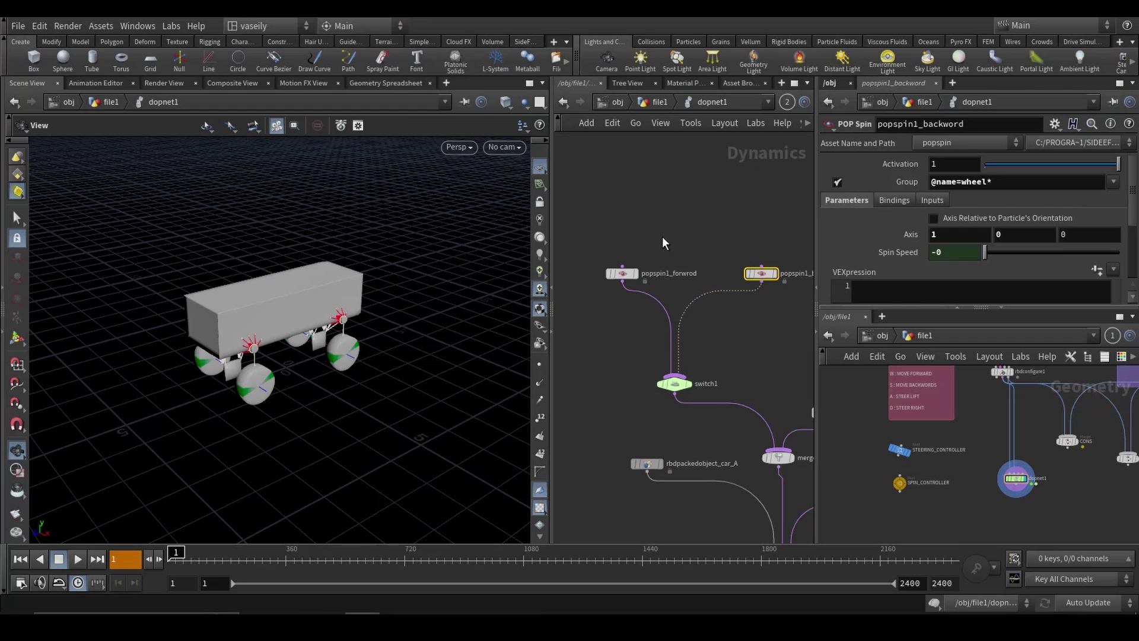
pyautogui.click(620, 273)
# Copy SPIN_CONTROLLER's FORWARD parameter and reselect the popspin1_forwrod node
pyautogui.scroll(4, 901, 481)
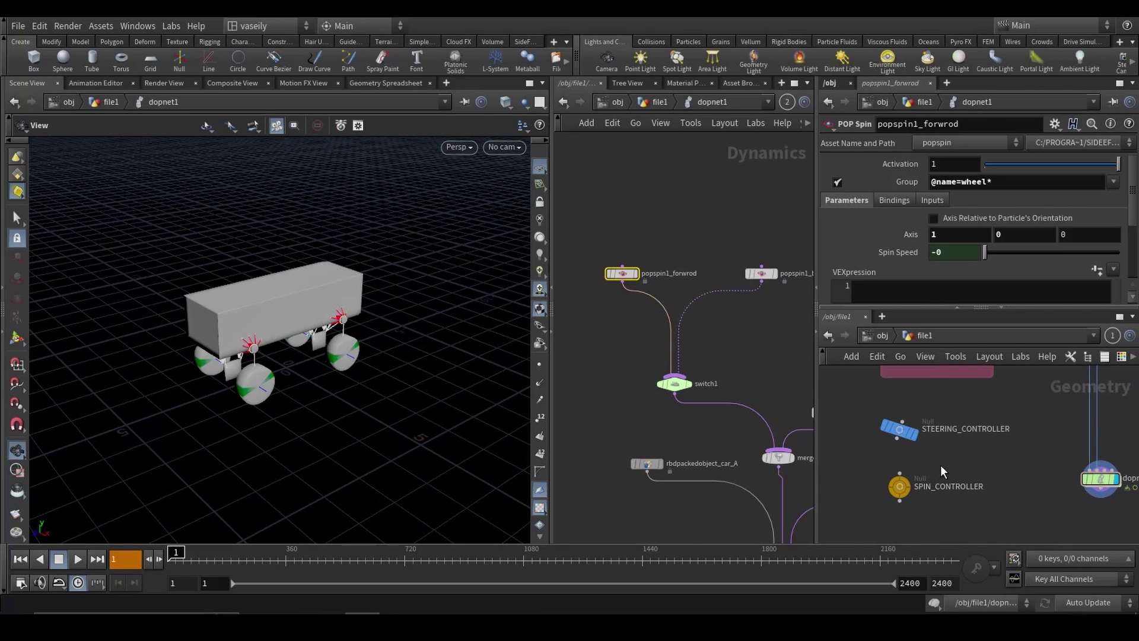
pyautogui.click(898, 486)
pyautogui.rightClick(909, 197)
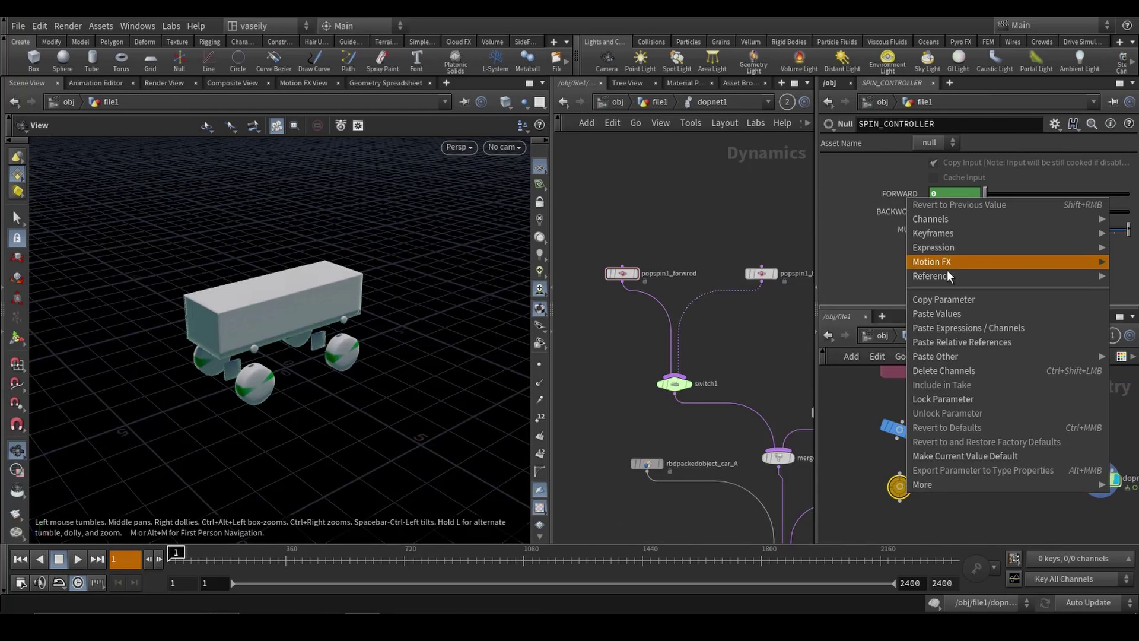
pyautogui.click(944, 295)
pyautogui.moveTo(648, 219); pyautogui.dragTo(600, 334)
pyautogui.click(622, 273)
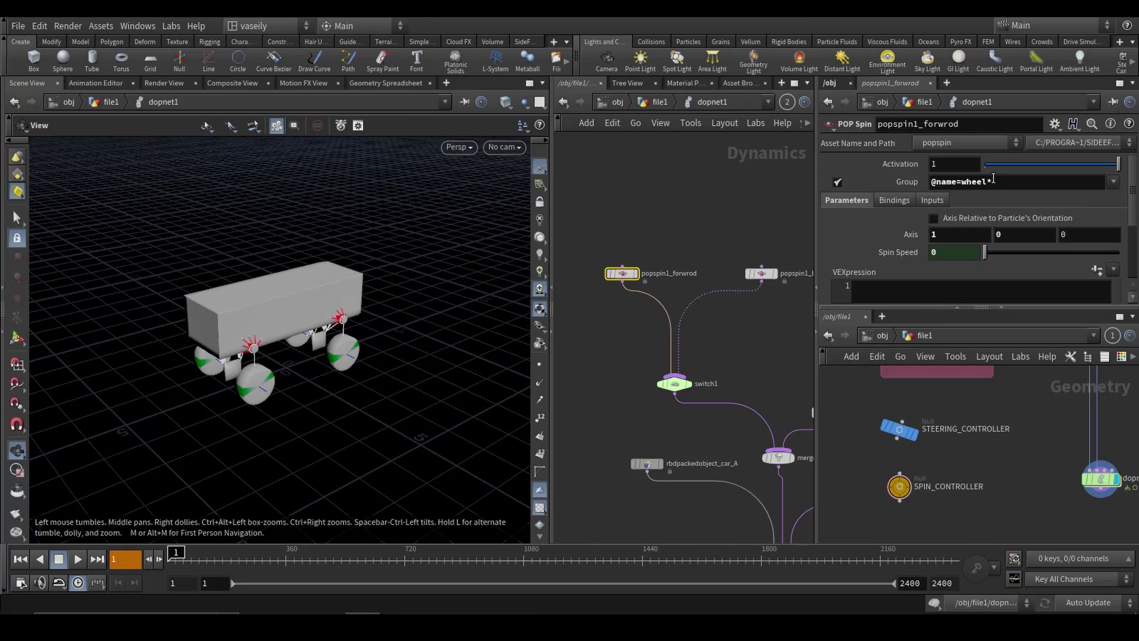
pyautogui.moveTo(1015, 177); pyautogui.dragTo(859, 189)
pyautogui.moveTo(235, 360); pyautogui.dragTo(351, 346)
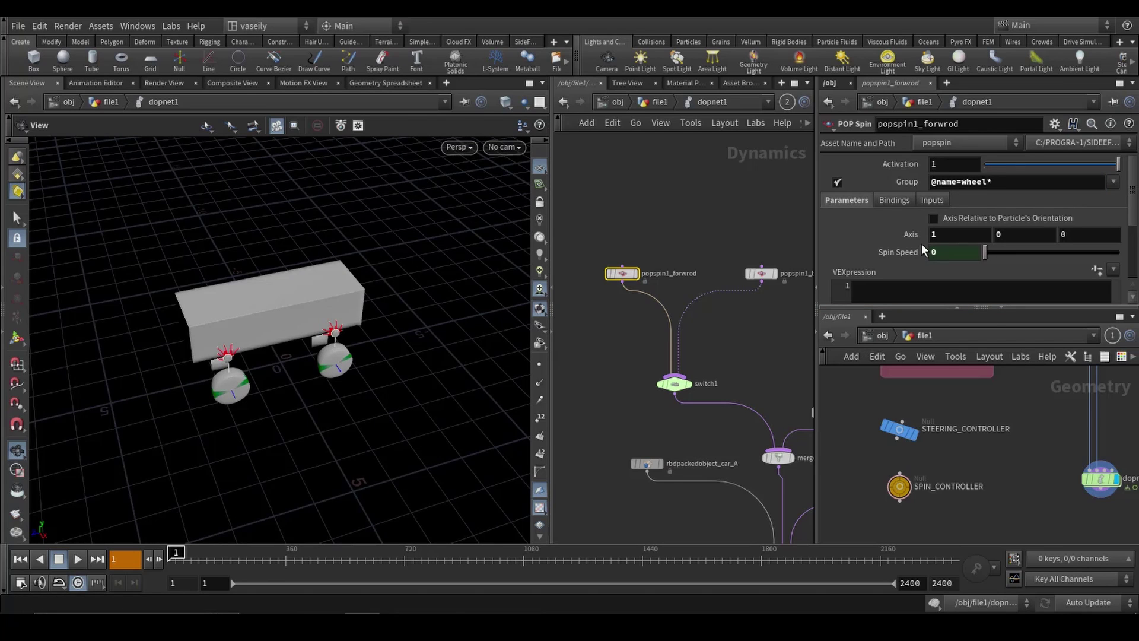
pyautogui.moveTo(356, 328); pyautogui.dragTo(320, 395)
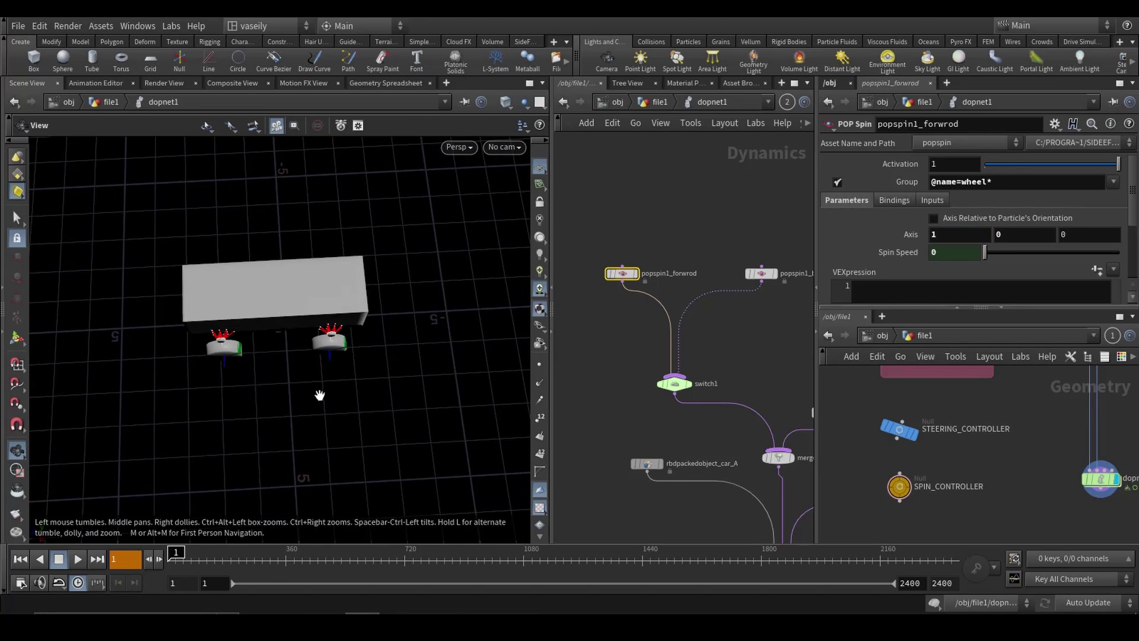
pyautogui.moveTo(327, 330); pyautogui.dragTo(341, 279)
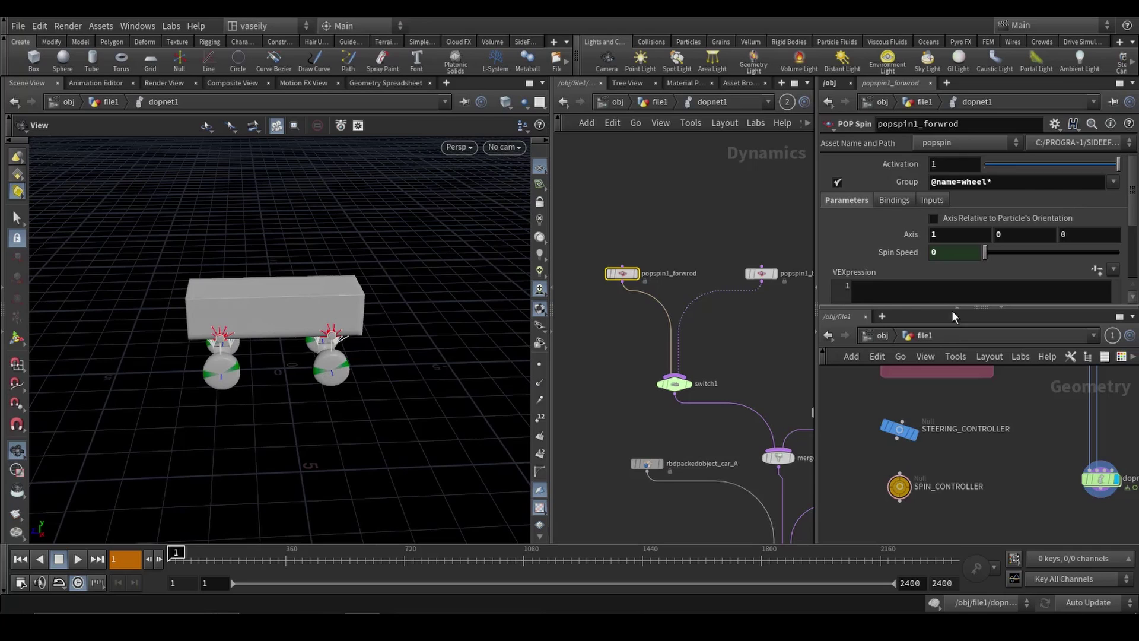
# Examine switch1's Select Input and its connections to the popspin1_forwrod and popspin1_backword nodes
pyautogui.moveTo(709, 361); pyautogui.dragTo(714, 340, button='middle')
pyautogui.moveTo(660, 375); pyautogui.dragTo(658, 375)
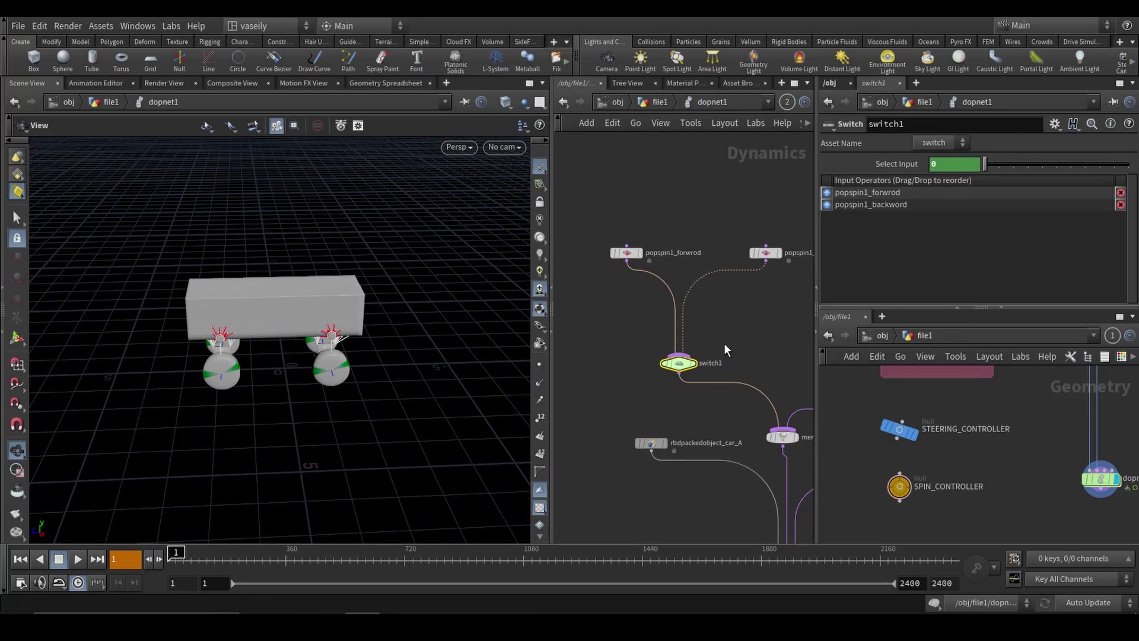
pyautogui.moveTo(742, 314); pyautogui.dragTo(727, 326, button='middle')
pyautogui.moveTo(624, 225); pyautogui.dragTo(700, 310)
pyautogui.moveTo(701, 317); pyautogui.dragTo(696, 340, button='middle')
pyautogui.click(726, 266)
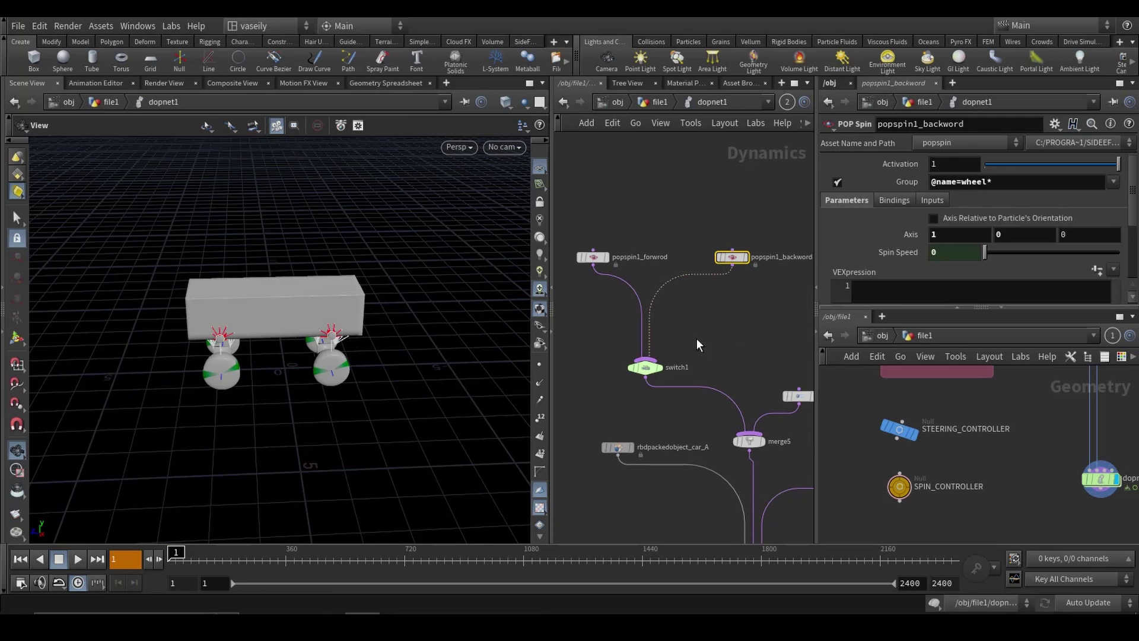
pyautogui.click(645, 367)
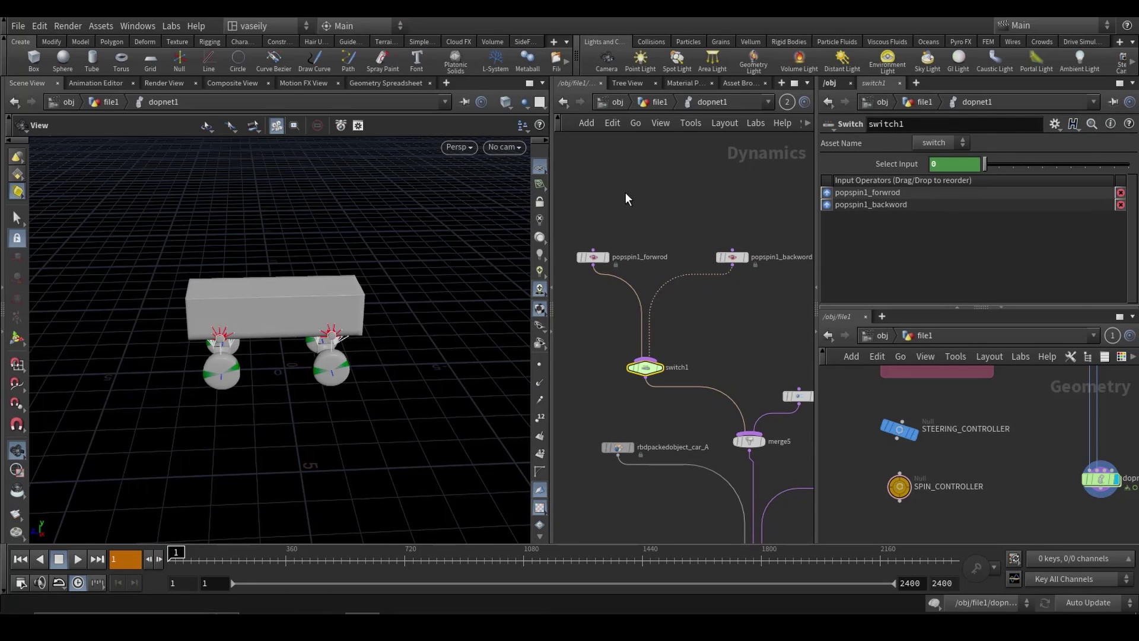
# Examine the keyboard CHOP expression that drives switch1's Select Input
pyautogui.click(598, 257)
pyautogui.click(645, 366)
pyautogui.click(894, 167)
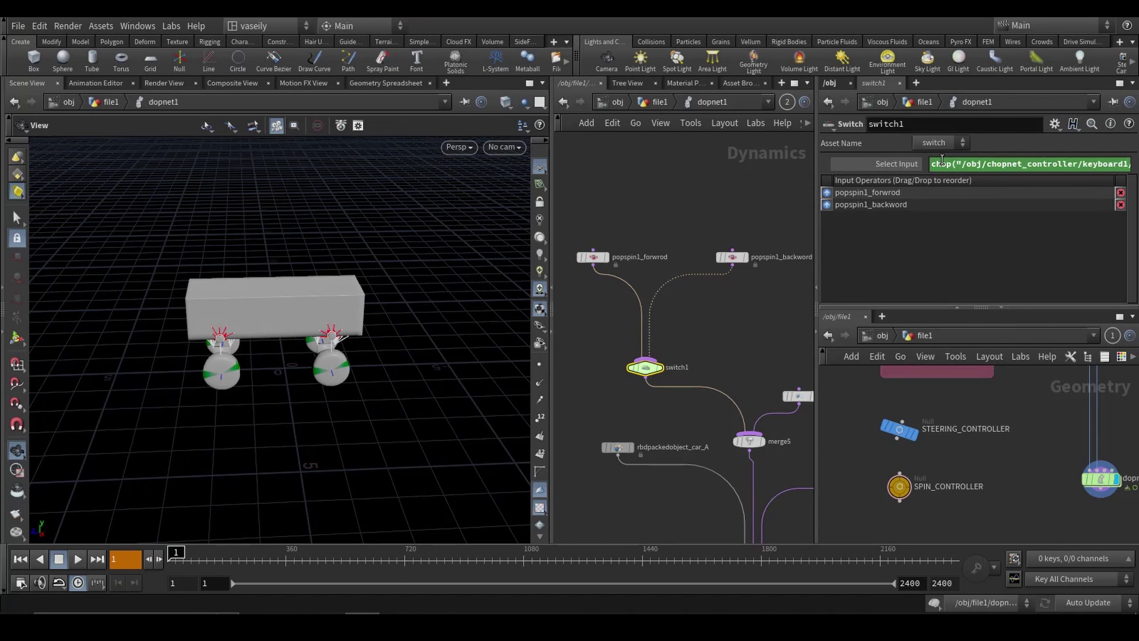
pyautogui.click(899, 163)
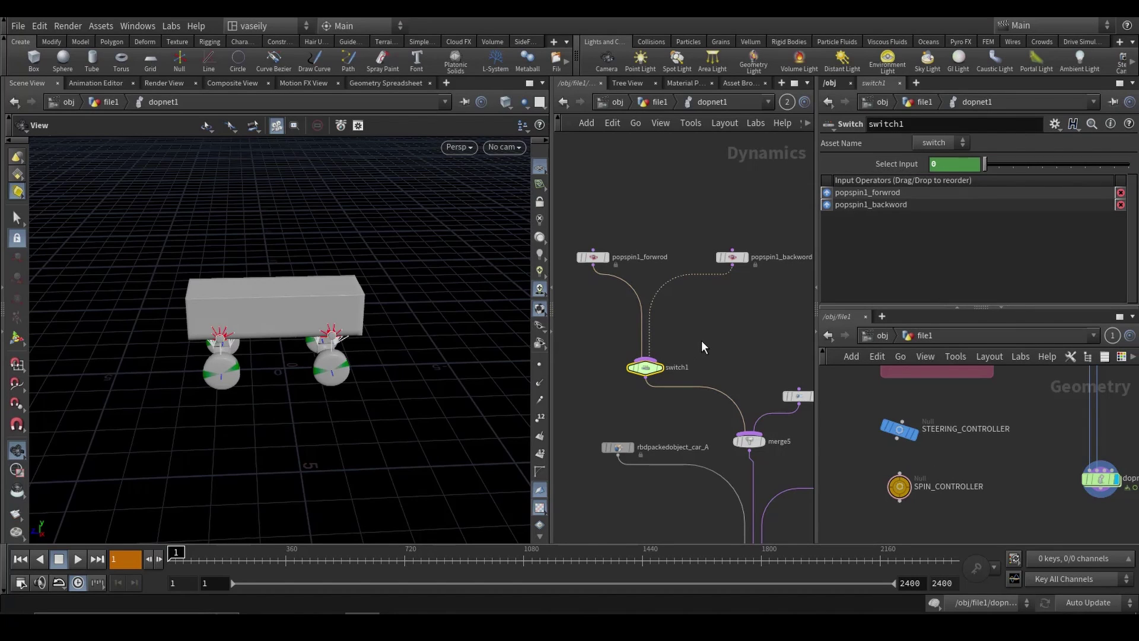
# Compare how popspin1_forwrod and popspin1_backword feed switch1, checking each node's Spin Speed
pyautogui.moveTo(565, 310); pyautogui.dragTo(566, 310)
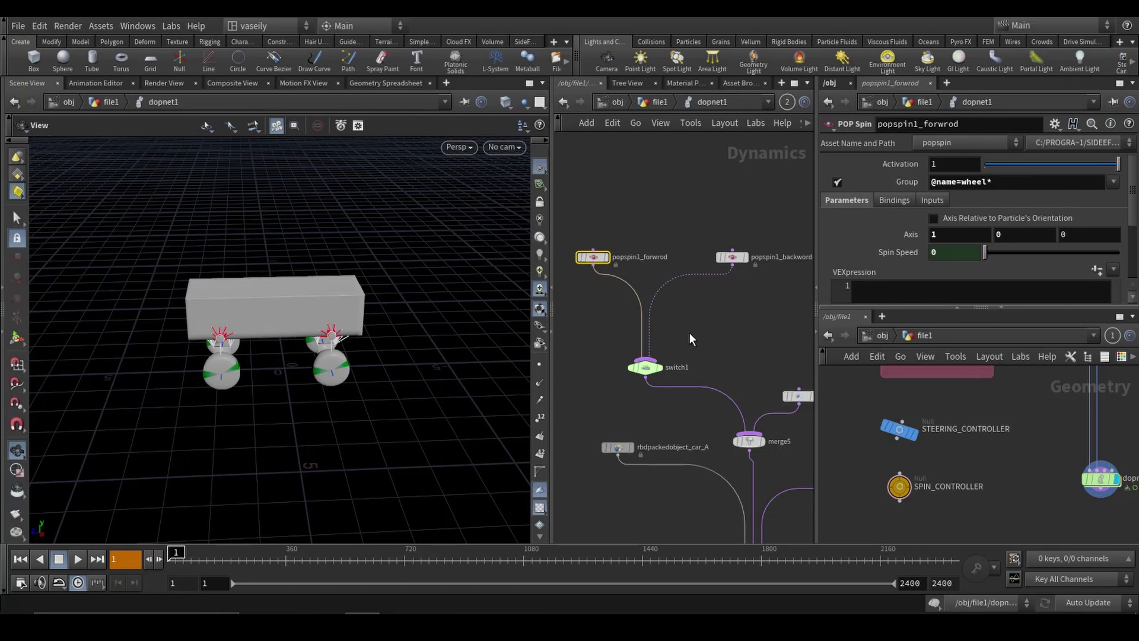
pyautogui.moveTo(689, 344); pyautogui.dragTo(616, 393)
pyautogui.moveTo(763, 309); pyautogui.dragTo(723, 193)
pyautogui.moveTo(669, 201); pyautogui.dragTo(762, 312)
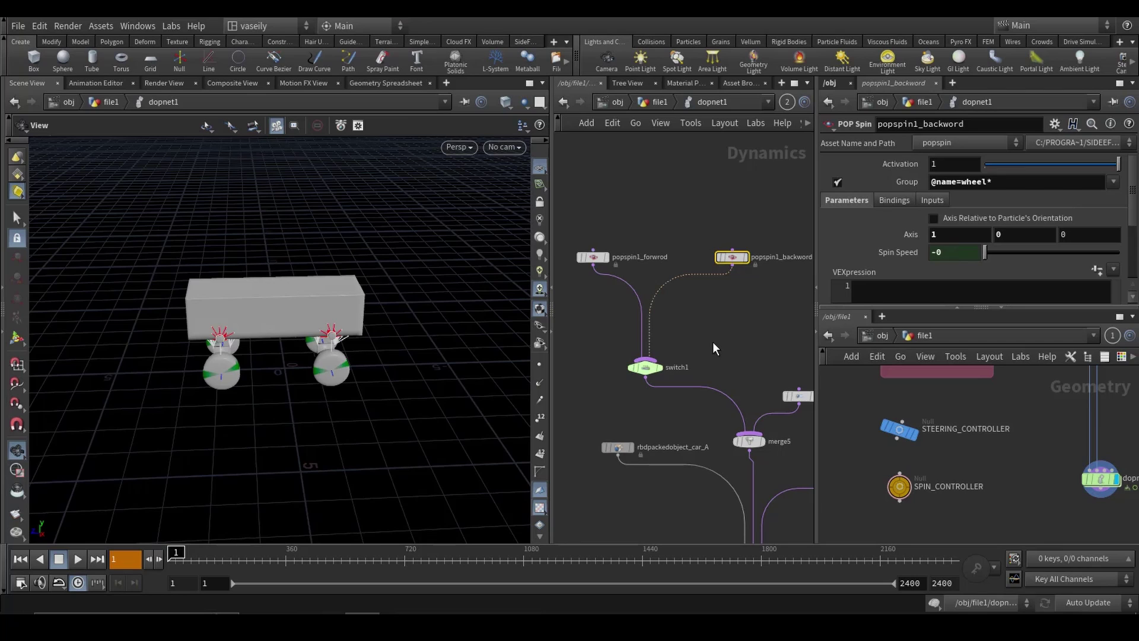
pyautogui.click(593, 257)
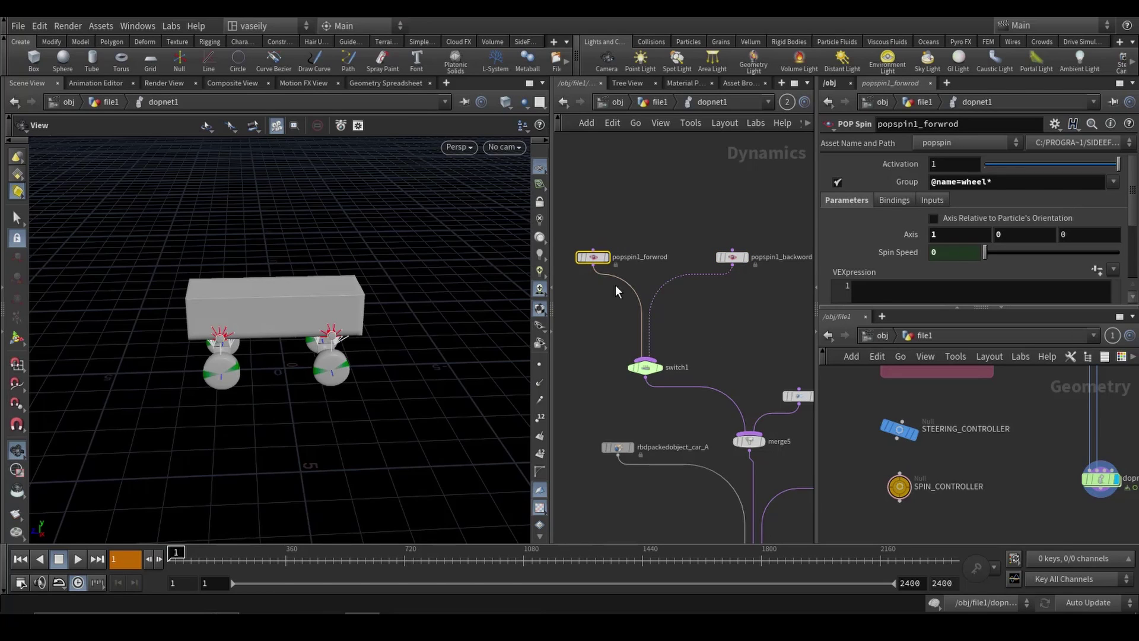
# Play the simulation while driving the car, view the spinning wheels from another angle, and return to frame 1
pyautogui.scroll(-3, 706, 325)
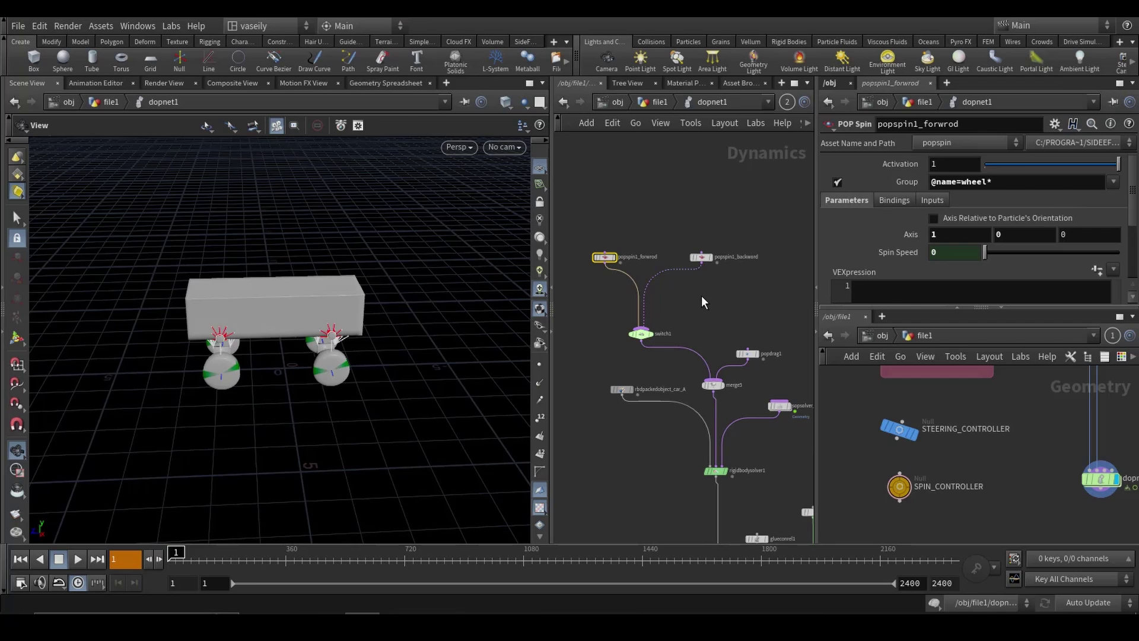
pyautogui.click(77, 558)
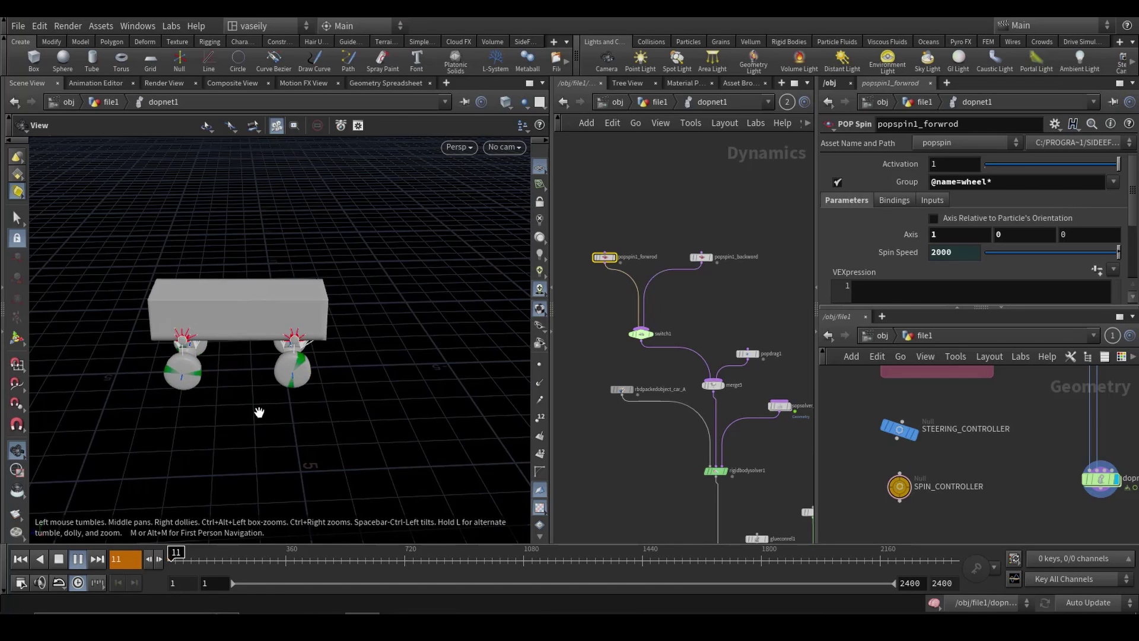
pyautogui.moveTo(300, 340); pyautogui.dragTo(337, 378)
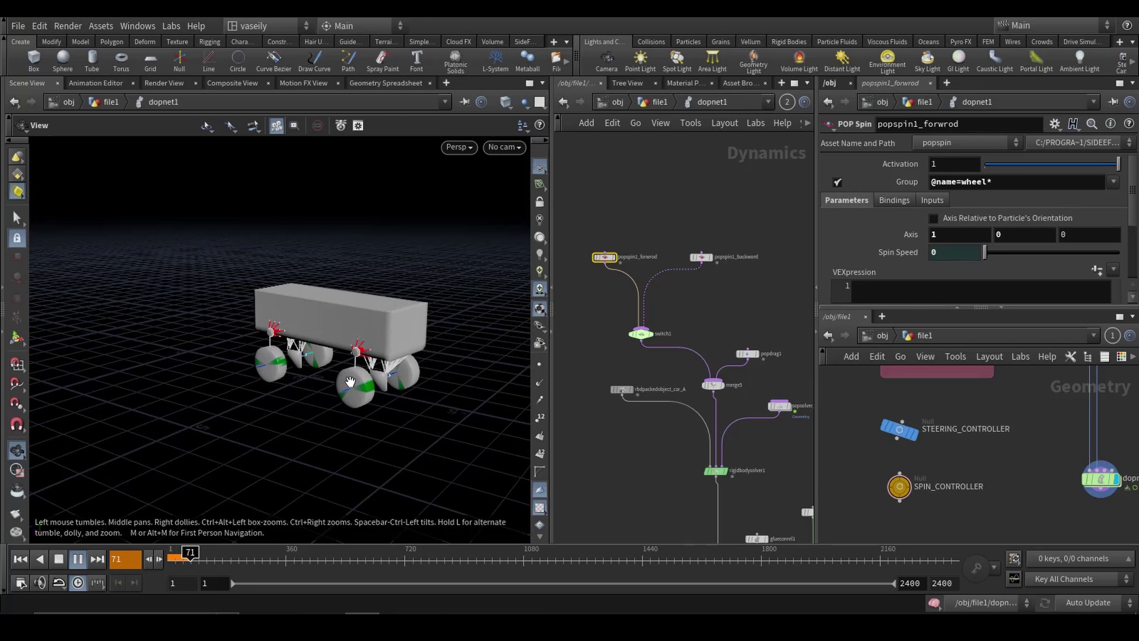
pyautogui.click(169, 559)
# View the car from above and open the network inside sopsolver_steering
pyautogui.moveTo(787, 341); pyautogui.dragTo(729, 240, button='middle')
pyautogui.scroll(3, 721, 285)
pyautogui.moveTo(356, 314); pyautogui.dragTo(345, 264)
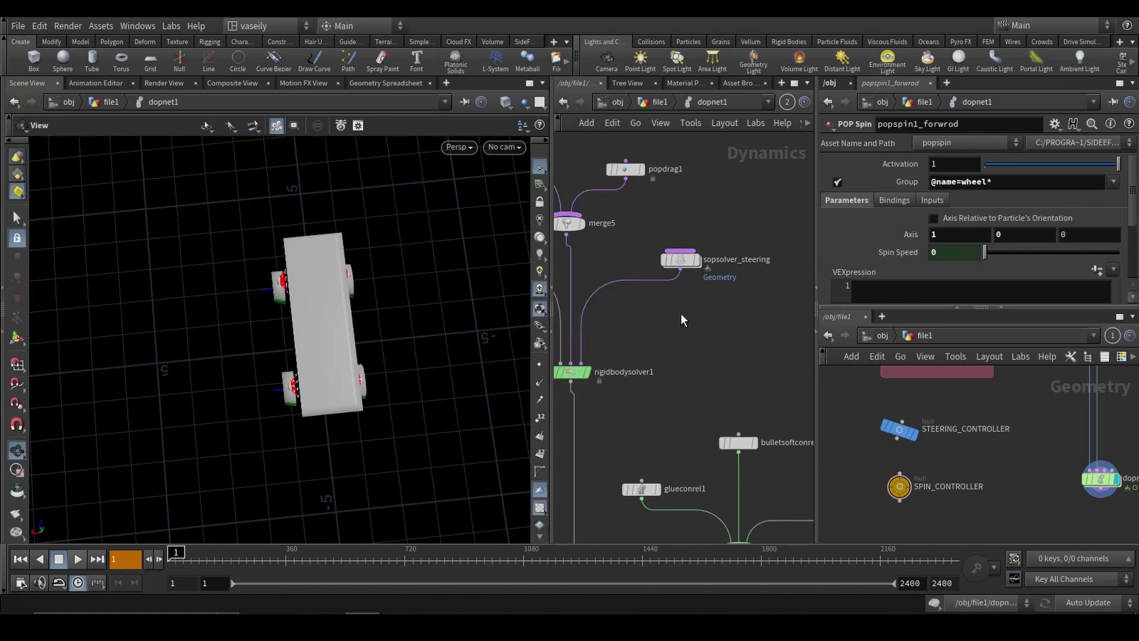
pyautogui.moveTo(681, 318); pyautogui.dragTo(722, 318, button='middle')
pyautogui.doubleClick(721, 260)
pyautogui.scroll(-3, 708, 291)
pyautogui.moveTo(679, 177); pyautogui.dragTo(729, 282, button='middle')
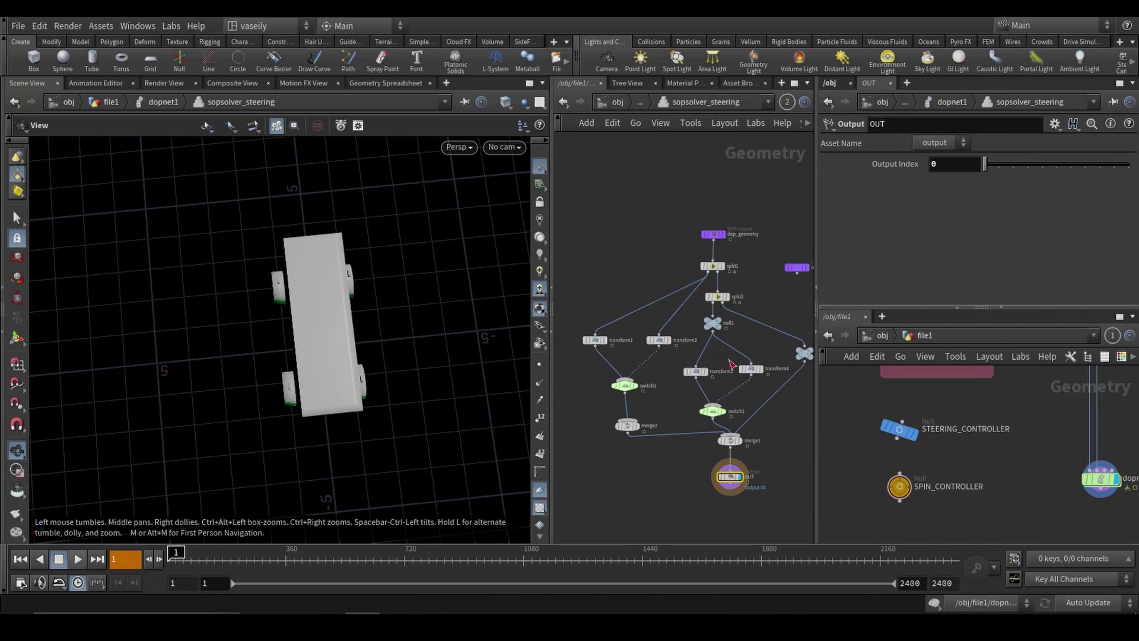
pyautogui.scroll(2, 728, 283)
pyautogui.click(719, 260)
pyautogui.click(704, 259)
pyautogui.moveTo(651, 294); pyautogui.dragTo(687, 262, button='middle')
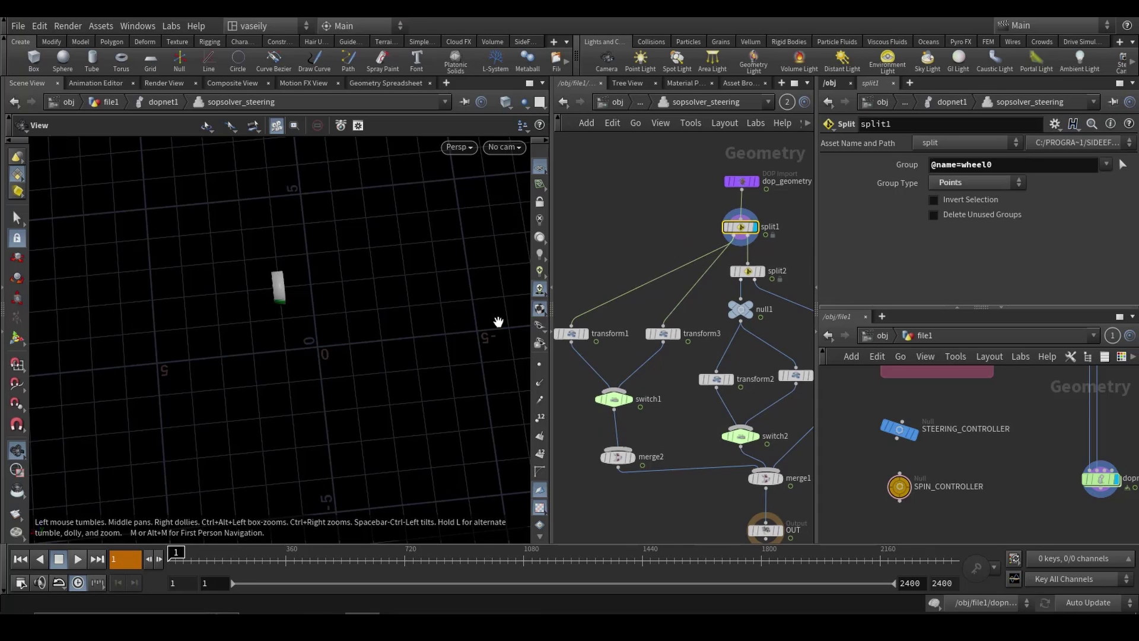
pyautogui.moveTo(234, 316)
pyautogui.mouseDown()
pyautogui.moveTo(255, 323)
pyautogui.moveTo(241, 315)
pyautogui.mouseUp()
pyautogui.moveTo(294, 318); pyautogui.dragTo(309, 314, button='middle')
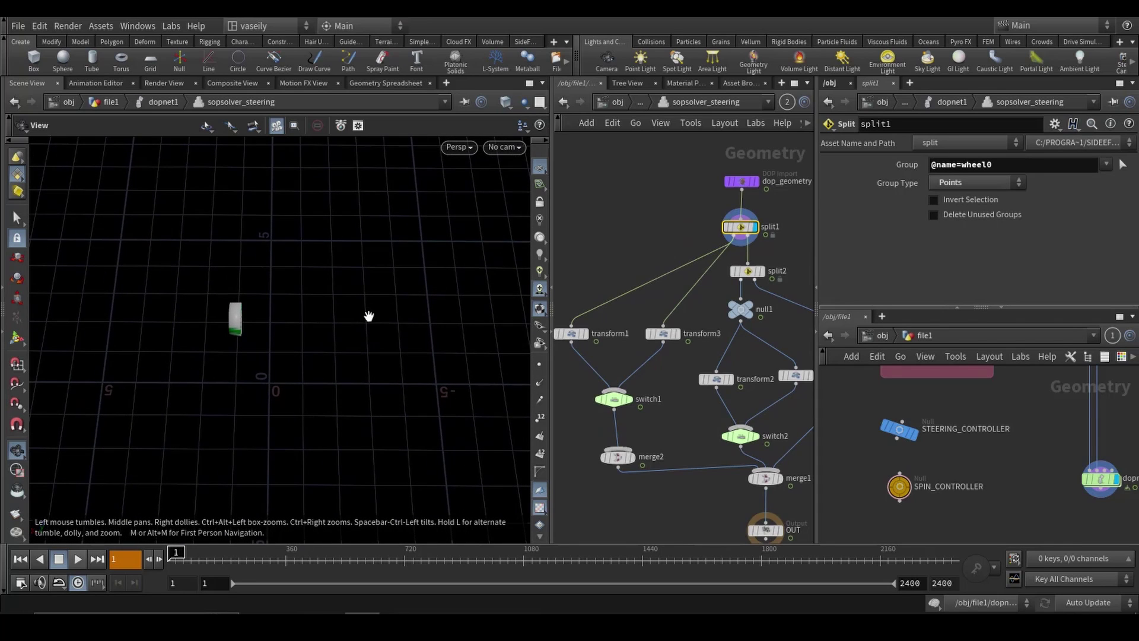
pyautogui.moveTo(256, 316); pyautogui.dragTo(325, 323)
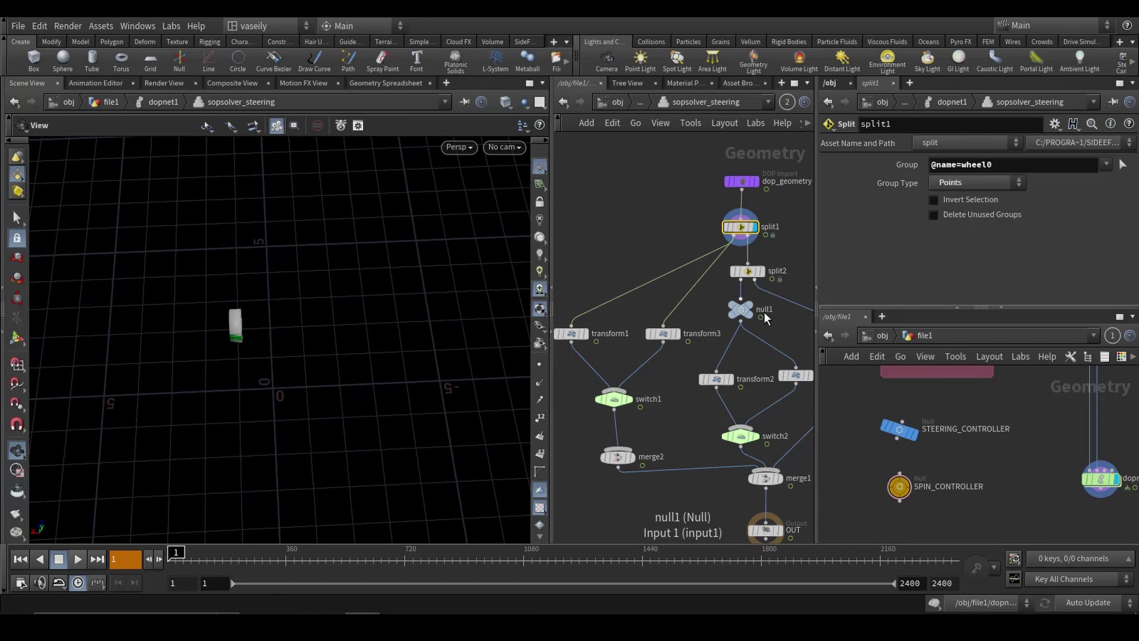
# Display transform1 and examine its connections to split1 and switch1
pyautogui.click(762, 271)
pyautogui.moveTo(623, 326); pyautogui.dragTo(668, 268, button='middle')
pyautogui.click(616, 275)
pyautogui.click(630, 275)
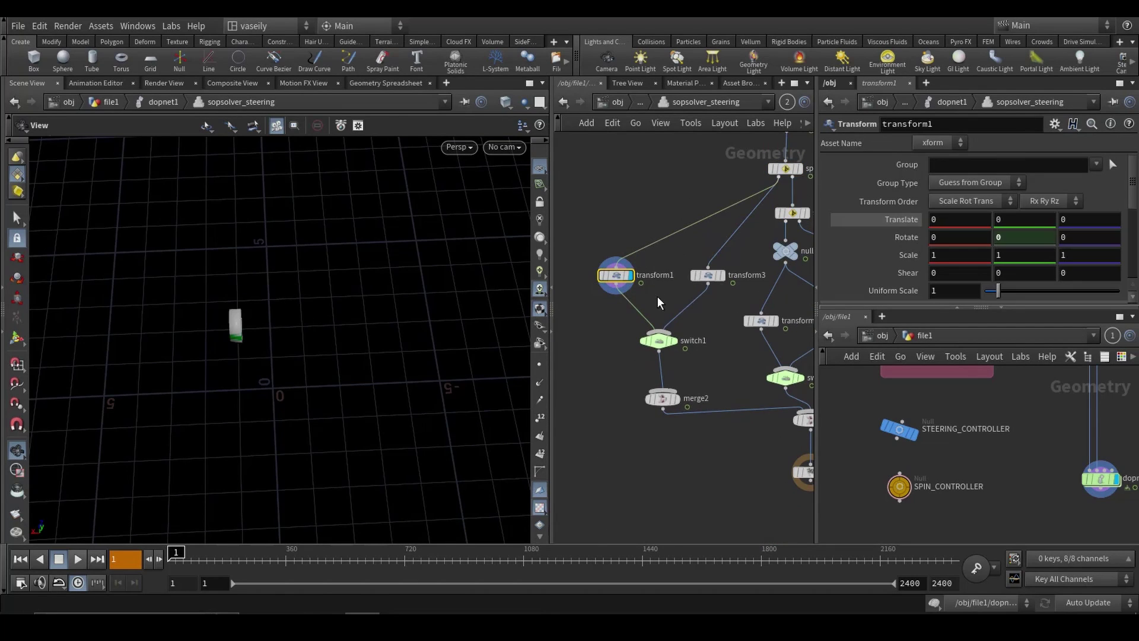
pyautogui.click(650, 341)
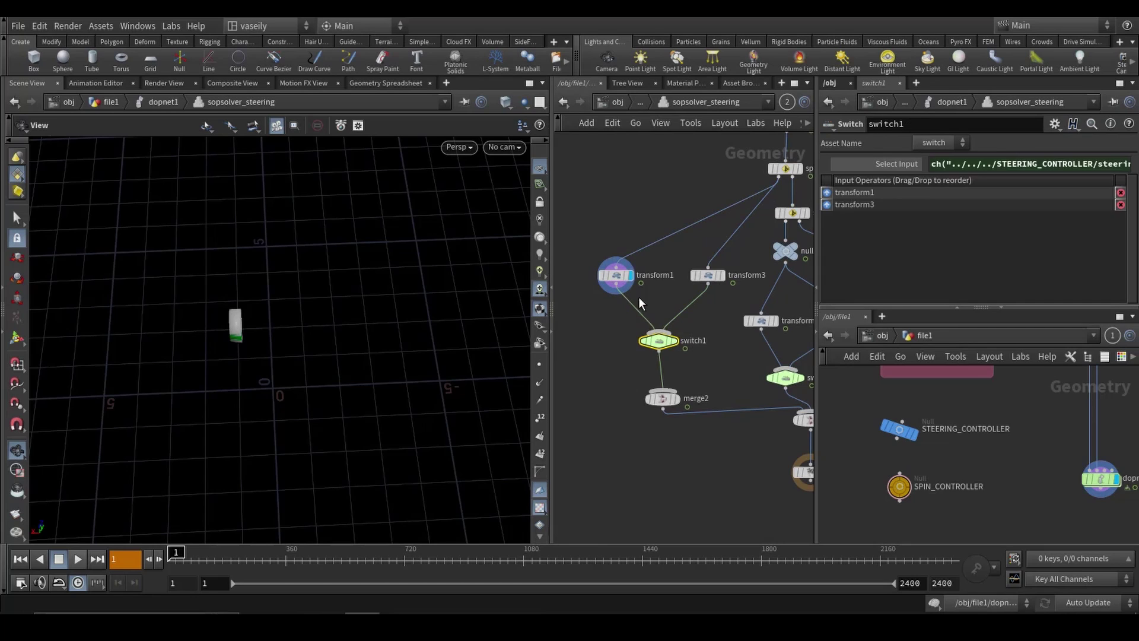
pyautogui.moveTo(617, 211); pyautogui.dragTo(630, 311)
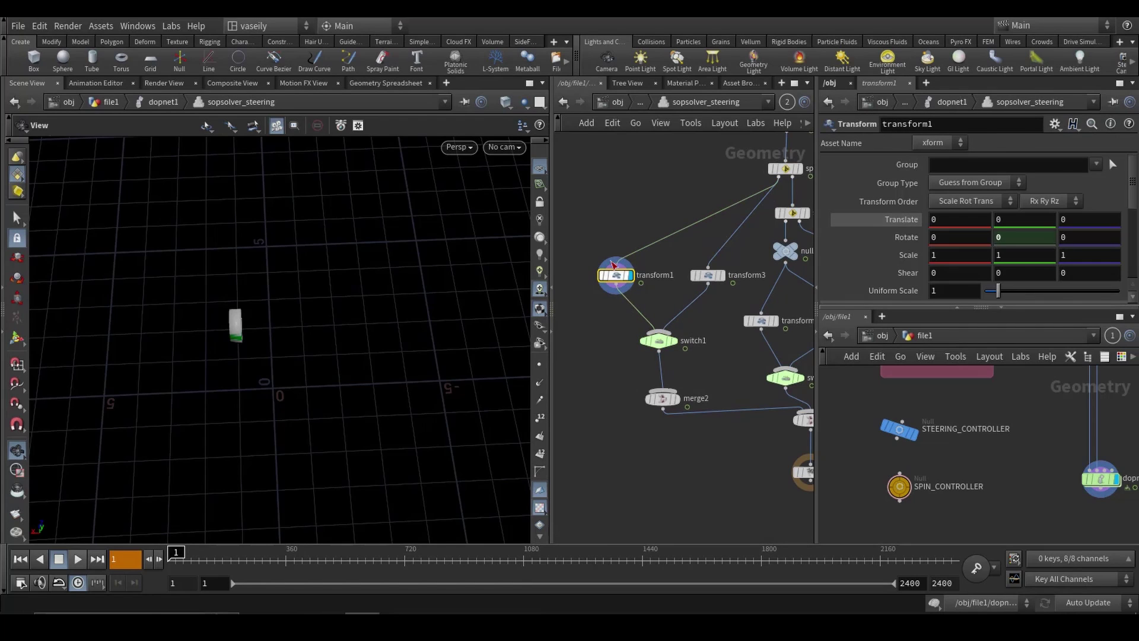
# Examine the expression in transform1's Y Rotate and the STEERING_CONTROLLER channels it refers to
pyautogui.click(909, 242)
pyautogui.click(890, 241)
pyautogui.click(901, 237)
pyautogui.click(1034, 241)
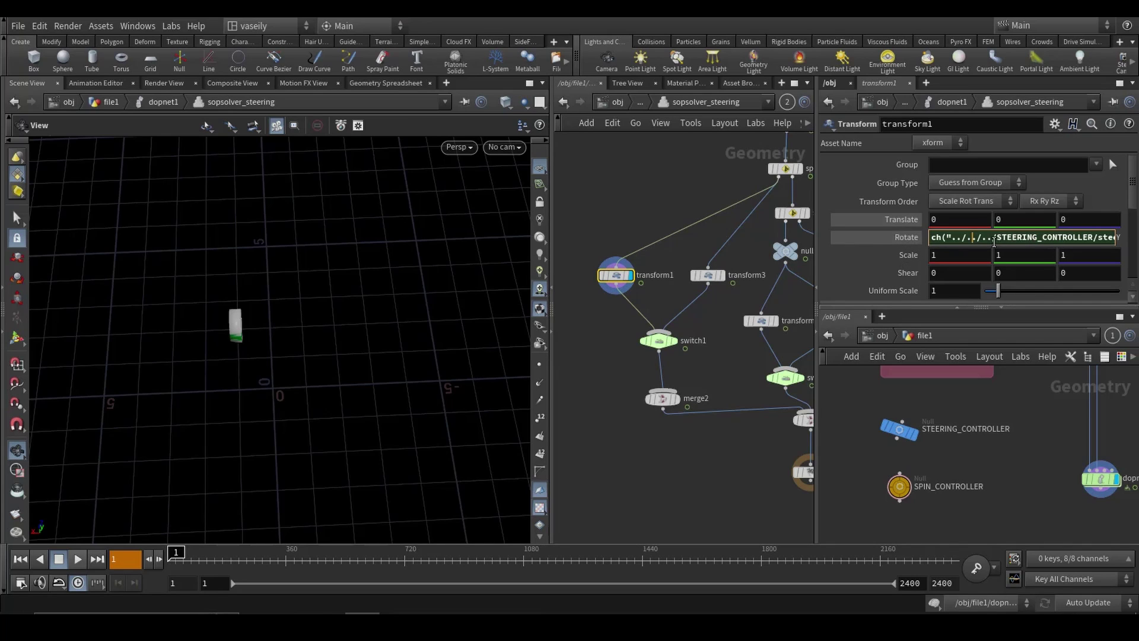
pyautogui.click(899, 428)
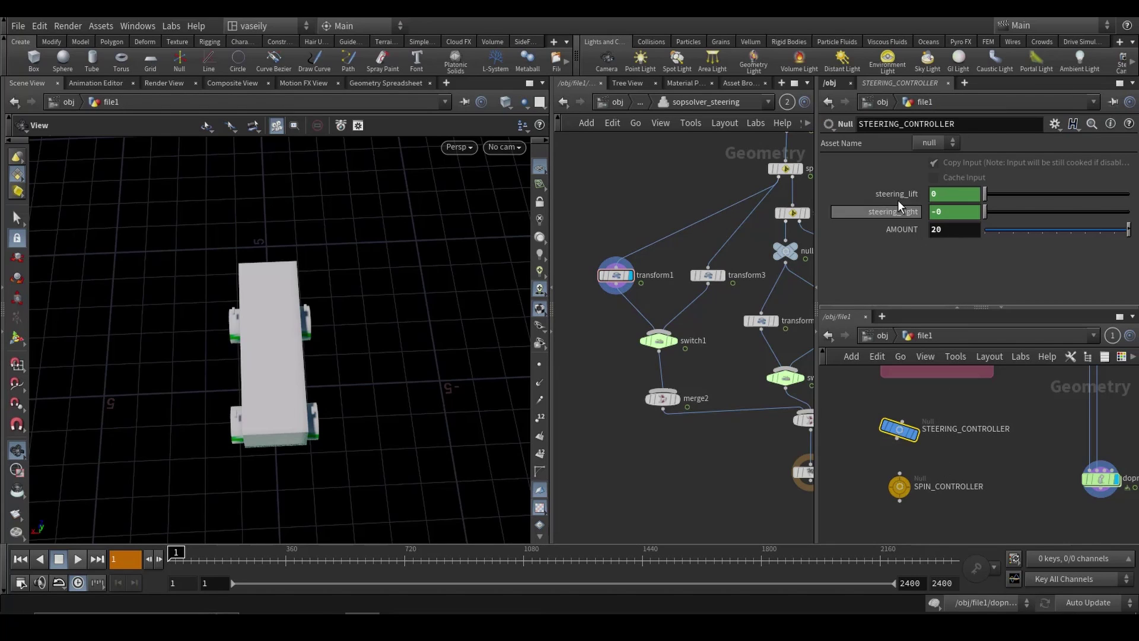
pyautogui.click(617, 274)
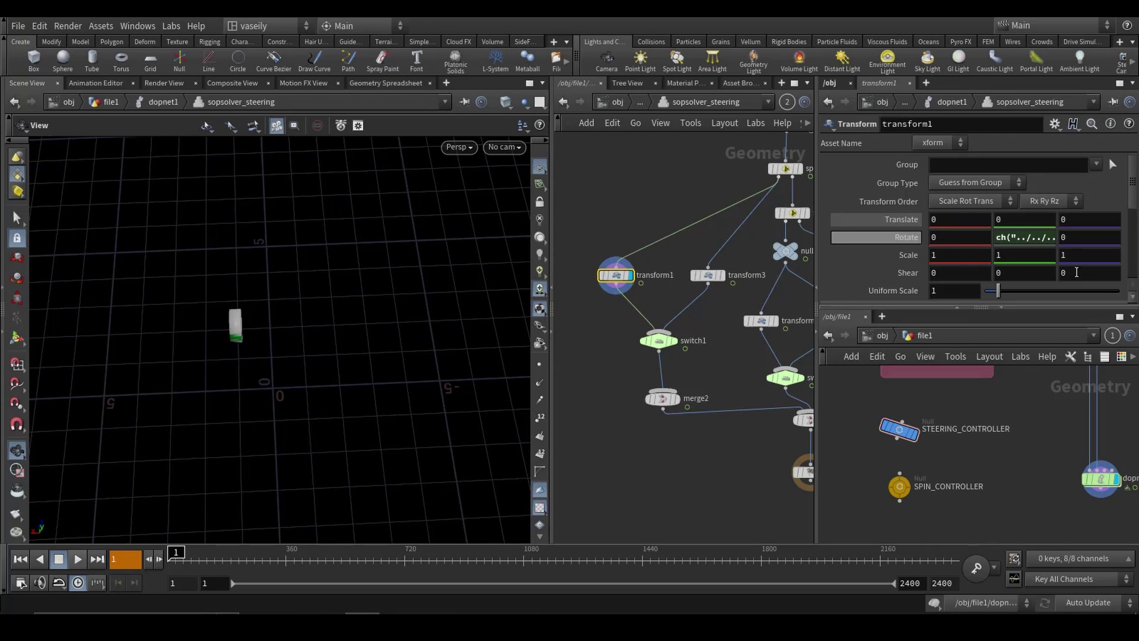
# Steer the isolated wheel in both directions, viewing the output of transform1 and of merge2 from above
pyautogui.click(638, 216)
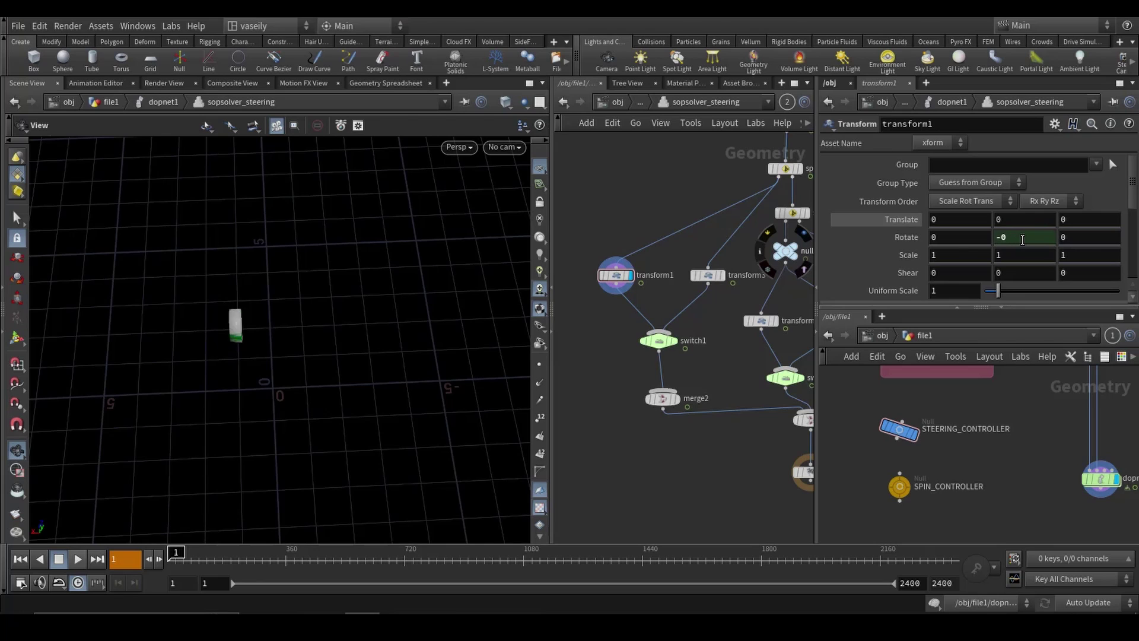
pyautogui.moveTo(282, 350); pyautogui.dragTo(254, 342)
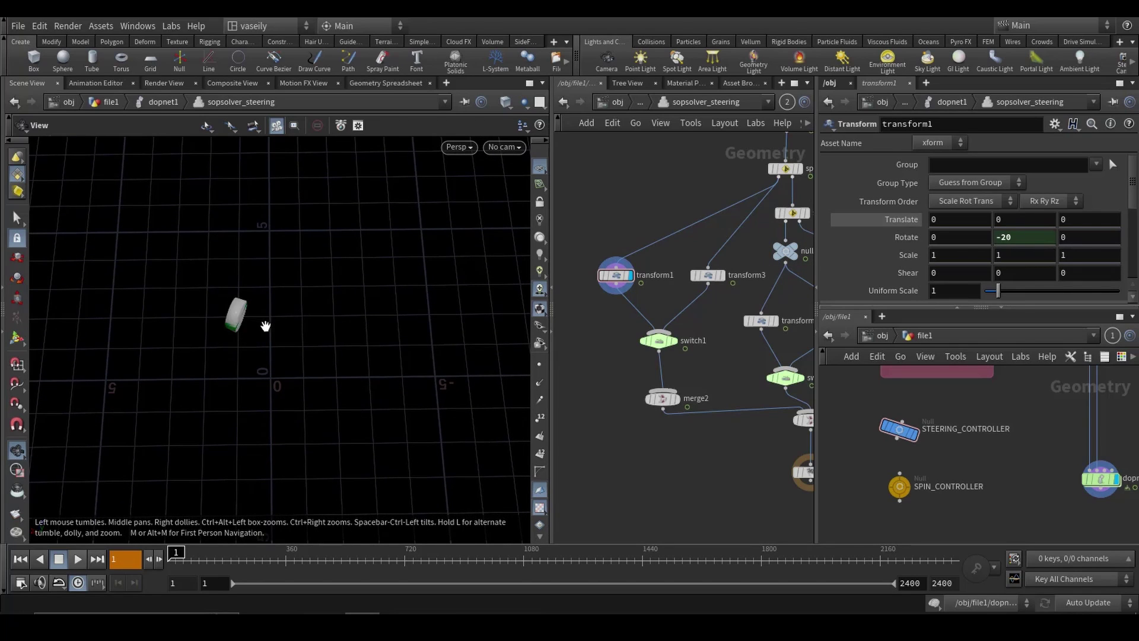
pyautogui.moveTo(266, 326)
pyautogui.mouseDown()
pyautogui.moveTo(245, 330)
pyautogui.moveTo(265, 321)
pyautogui.mouseUp()
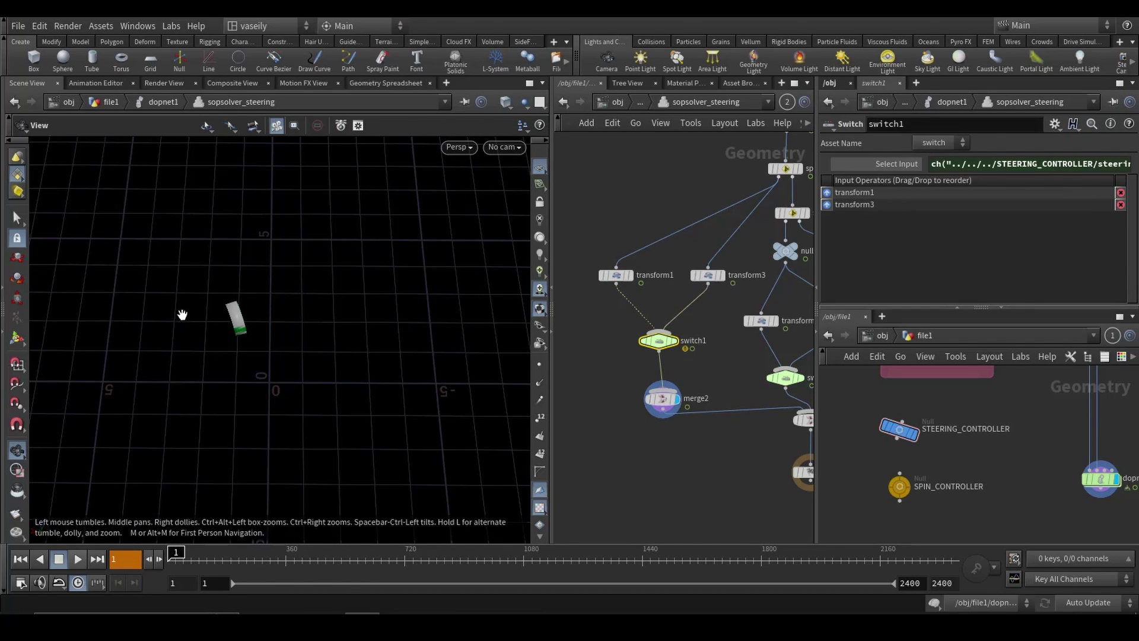
pyautogui.moveTo(286, 339); pyautogui.dragTo(300, 310)
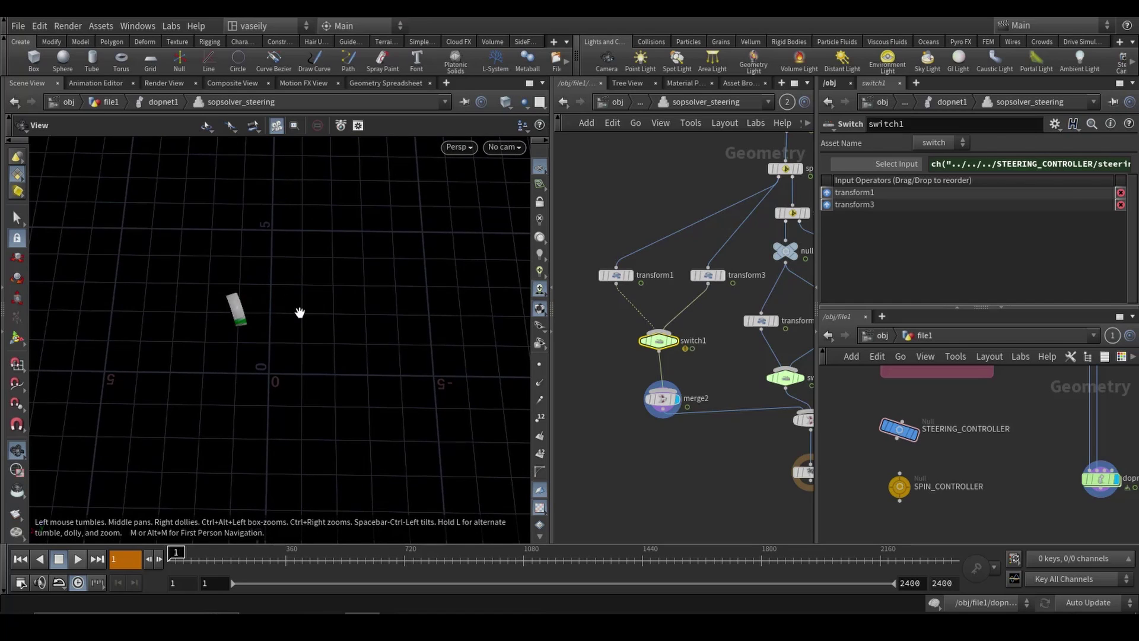
# Display switch2 for the second front wheel and examine transform4's Rotate expression
pyautogui.scroll(-2, 710, 350)
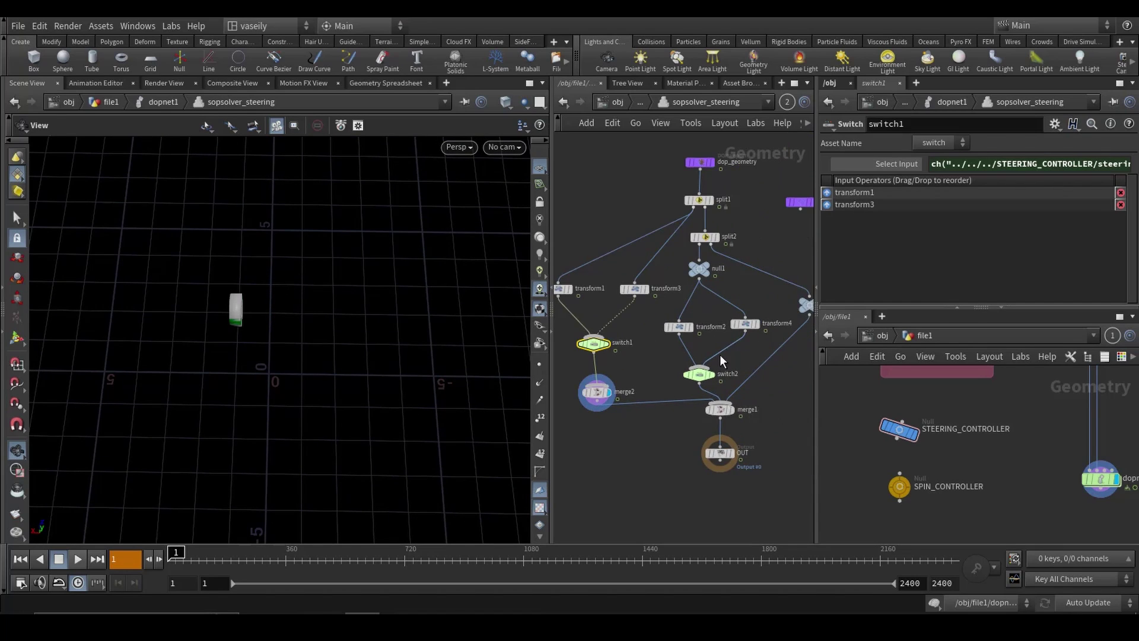
pyautogui.scroll(2, 718, 362)
pyautogui.click(712, 378)
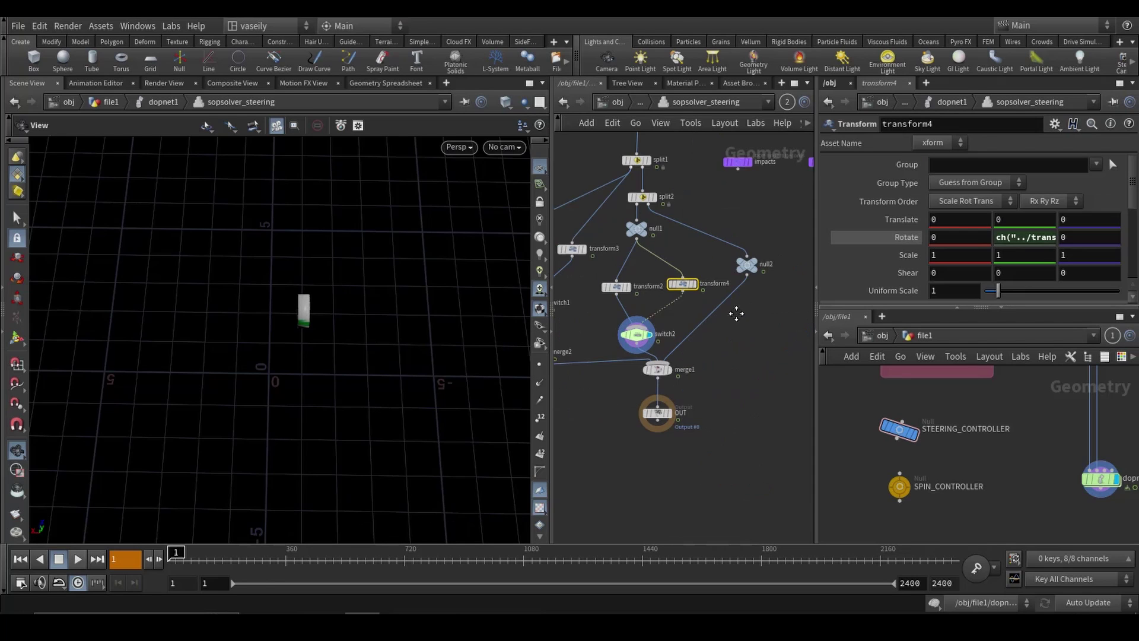
# Display null2 and orbit around the remaining car body and rear wheels
pyautogui.scroll(1, 746, 263)
pyautogui.click(754, 261)
pyautogui.click(746, 272)
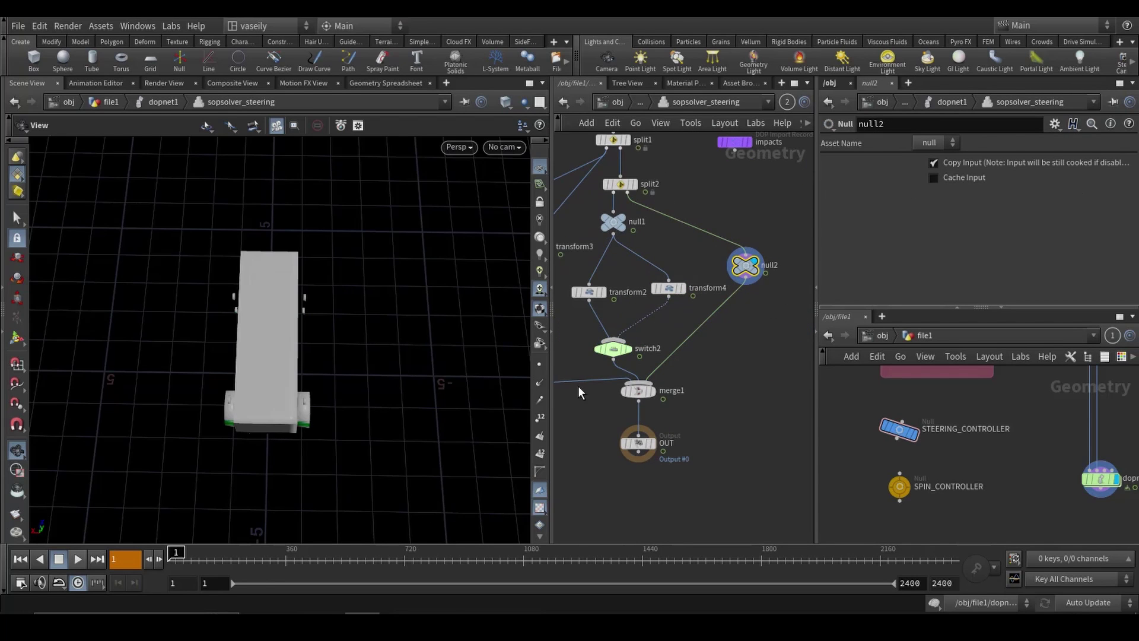
pyautogui.moveTo(296, 344); pyautogui.dragTo(345, 298)
# Inspect merge1's combined inputs and set the display flag on the OUT node
pyautogui.click(653, 391)
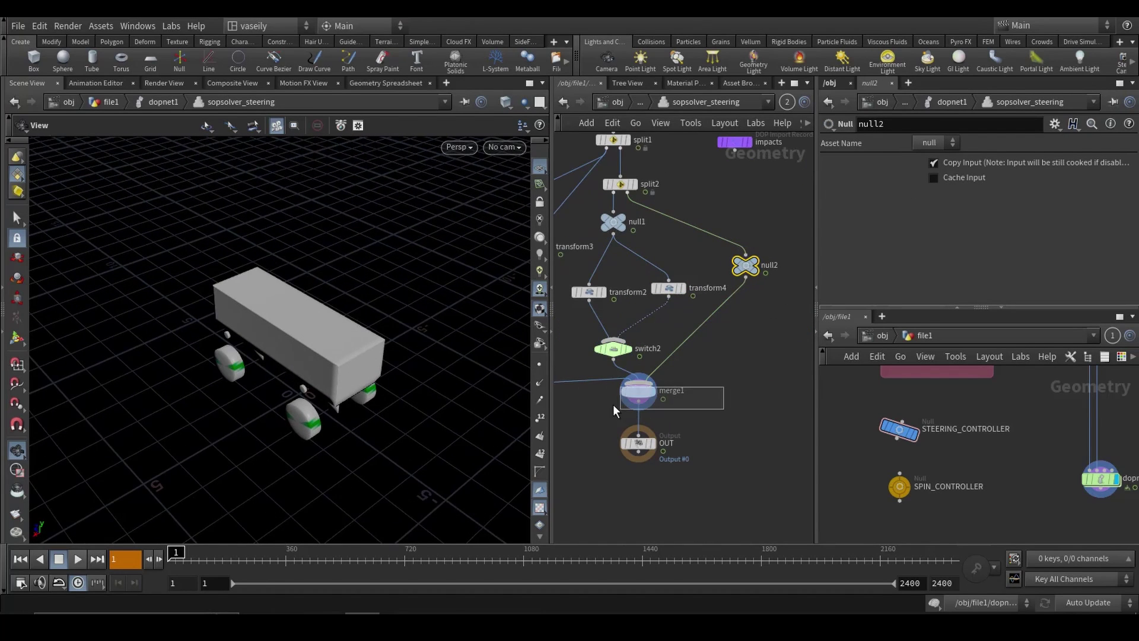
pyautogui.click(632, 392)
pyautogui.click(651, 443)
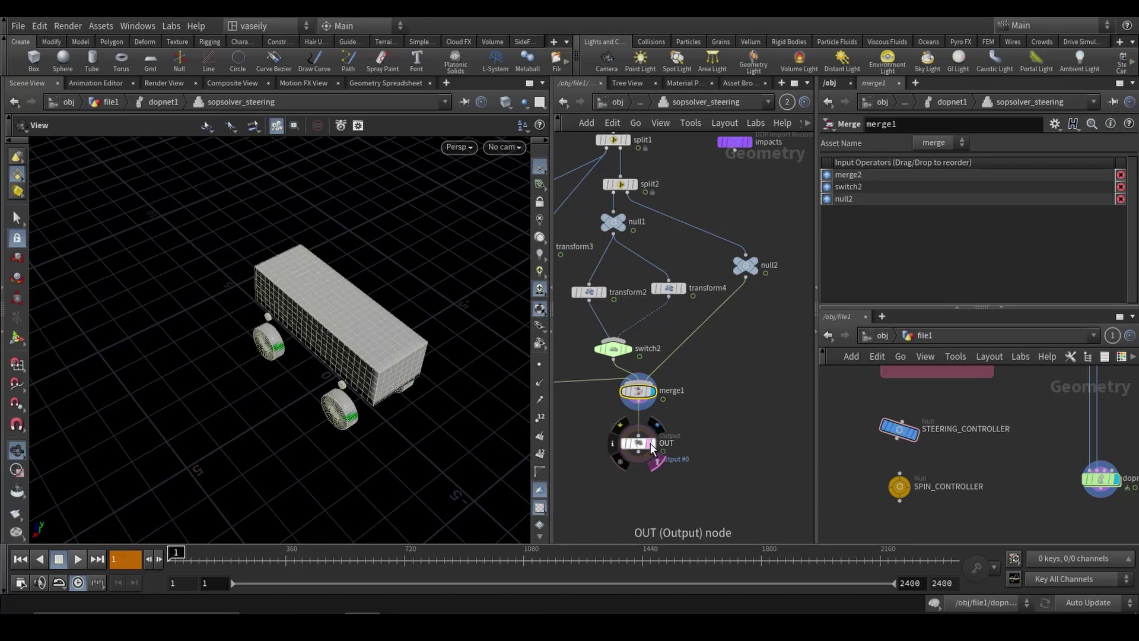
pyautogui.click(652, 442)
# Return to the dopnet1 network, play the simulation while driving the car, and rewind to frame 1
pyautogui.click(639, 102)
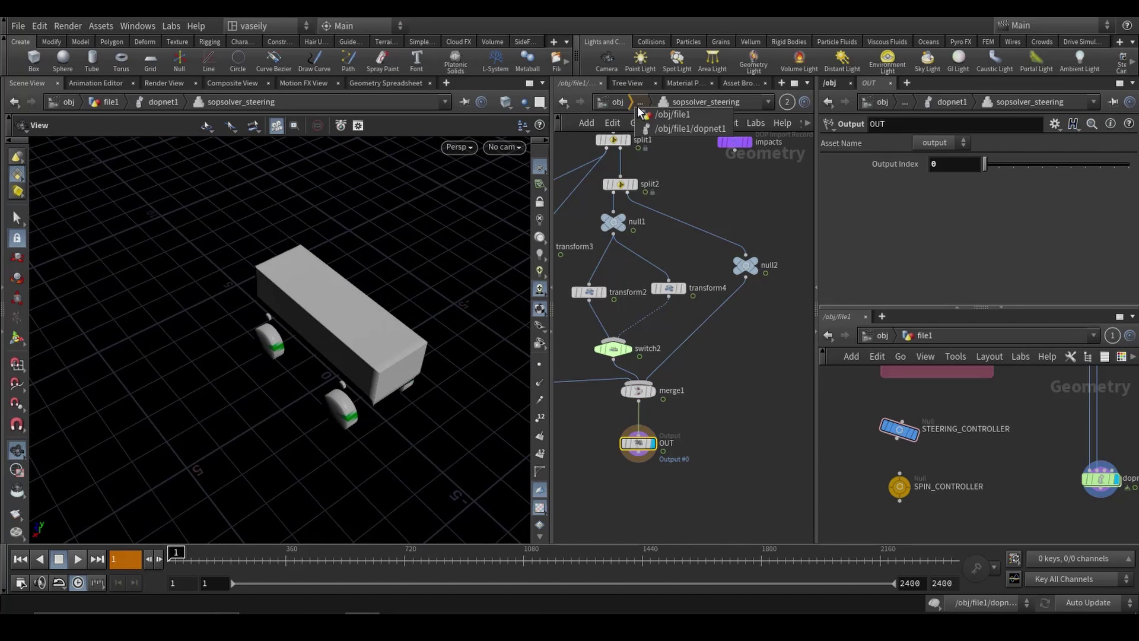
pyautogui.click(709, 128)
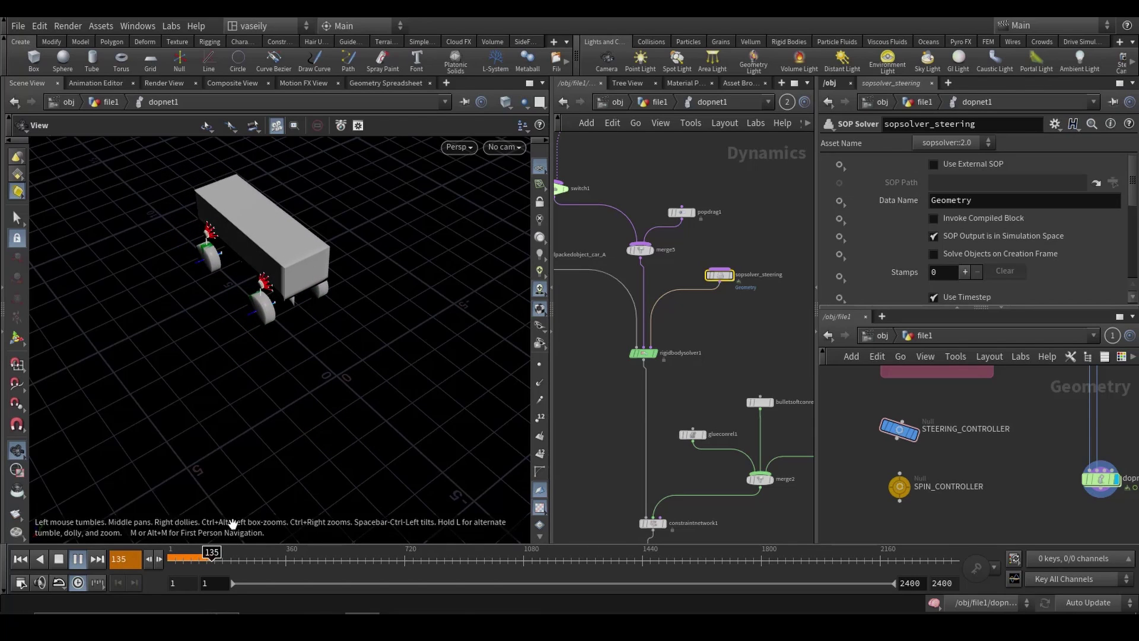
pyautogui.moveTo(202, 557); pyautogui.dragTo(168, 557)
pyautogui.scroll(-3, 725, 315)
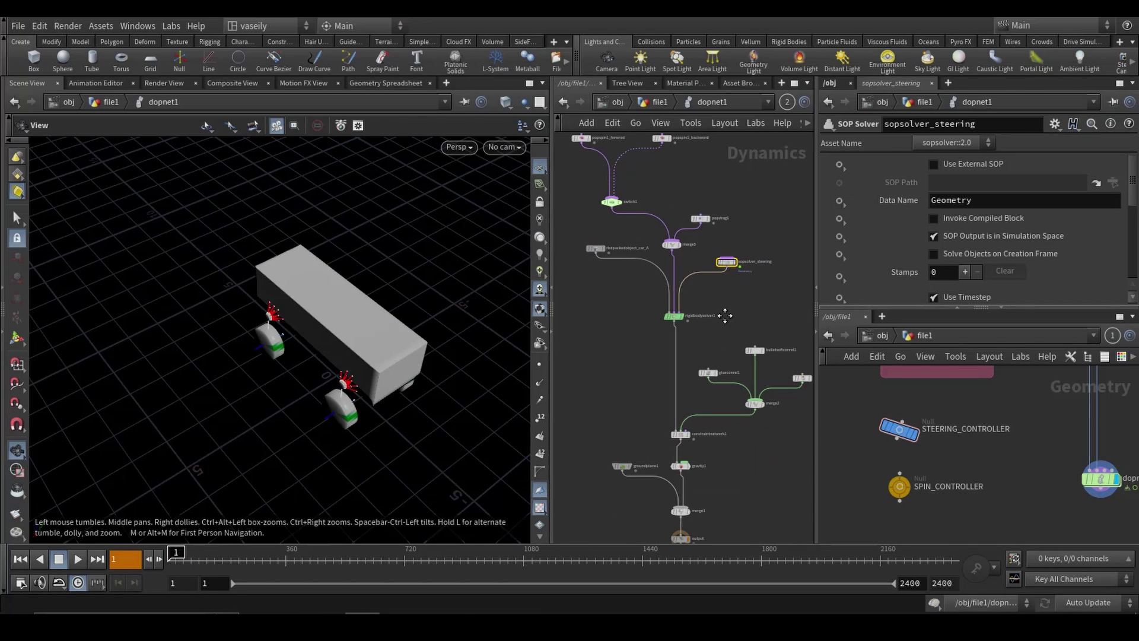
# Go up to the file1 network and display the dopimport1 node below dopnet1
pyautogui.click(660, 103)
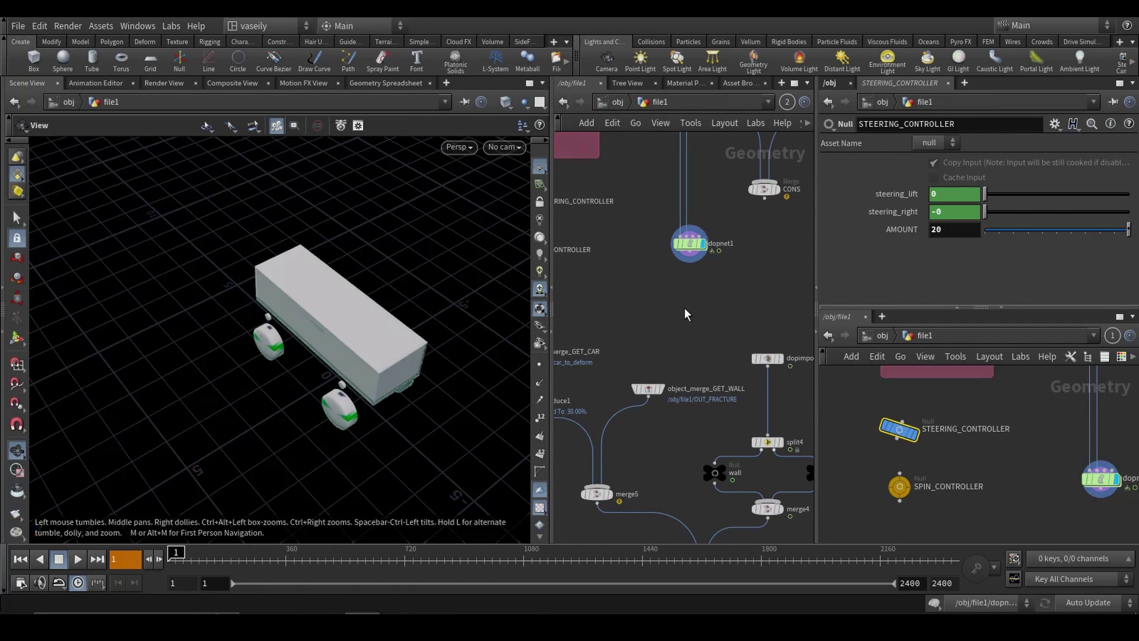
pyautogui.moveTo(683, 325); pyautogui.dragTo(645, 286, button='middle')
pyautogui.click(742, 319)
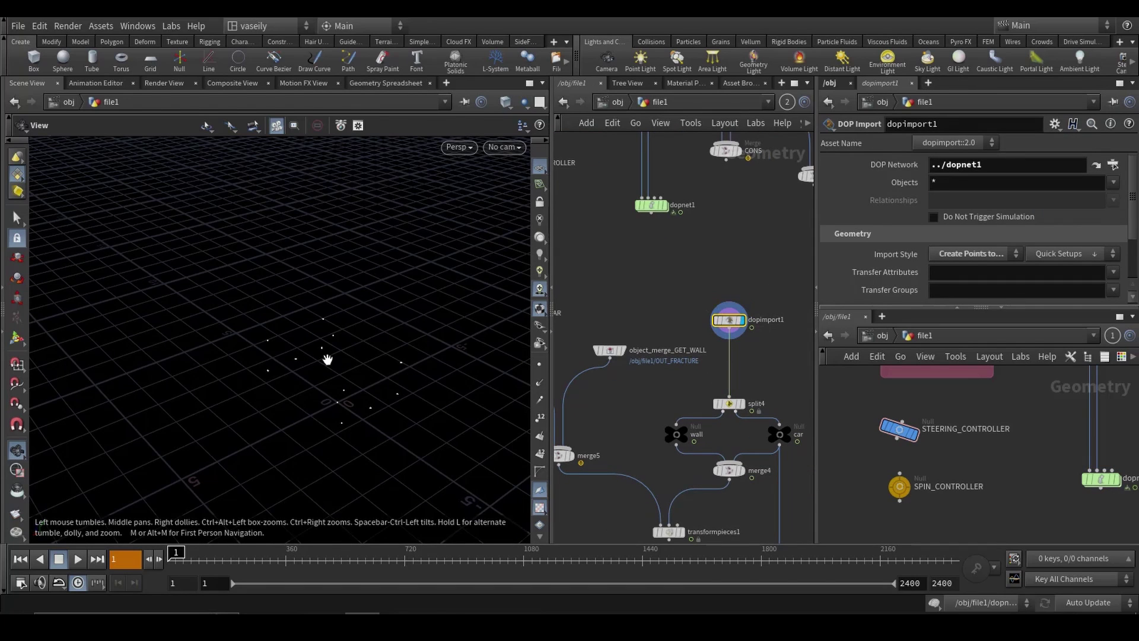
# Examine merge4's wall and car inputs and the connections of merge4 and merge5 to transformpieces1
pyautogui.moveTo(694, 343); pyautogui.dragTo(654, 292, button='middle')
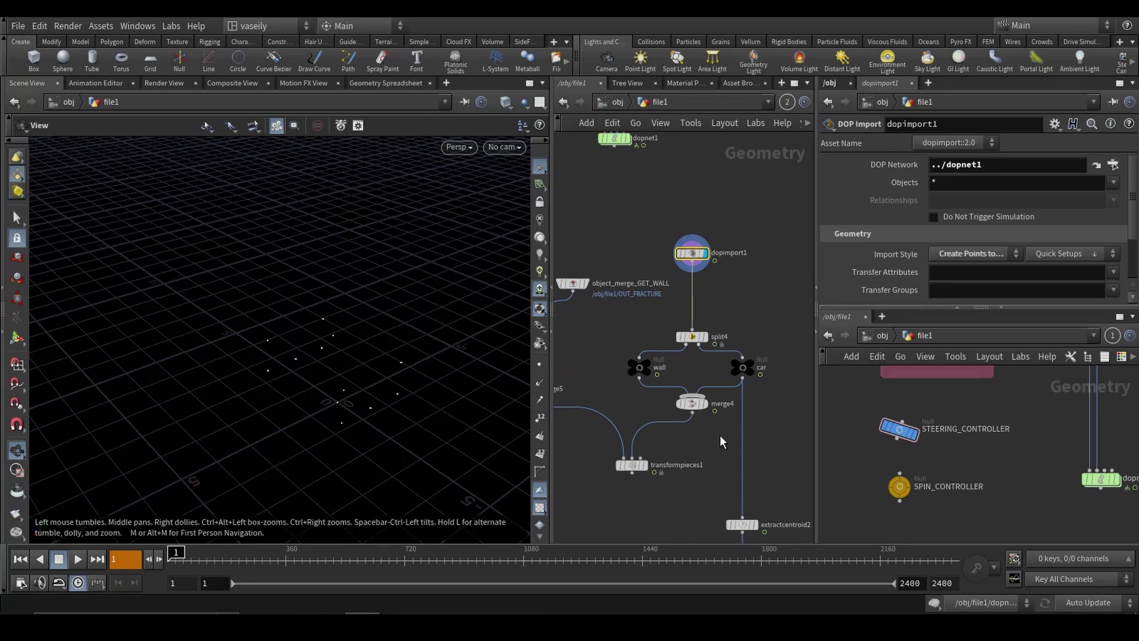
pyautogui.moveTo(697, 386); pyautogui.dragTo(703, 380, button='middle')
pyautogui.click(695, 398)
pyautogui.moveTo(597, 349); pyautogui.dragTo(690, 358, button='middle')
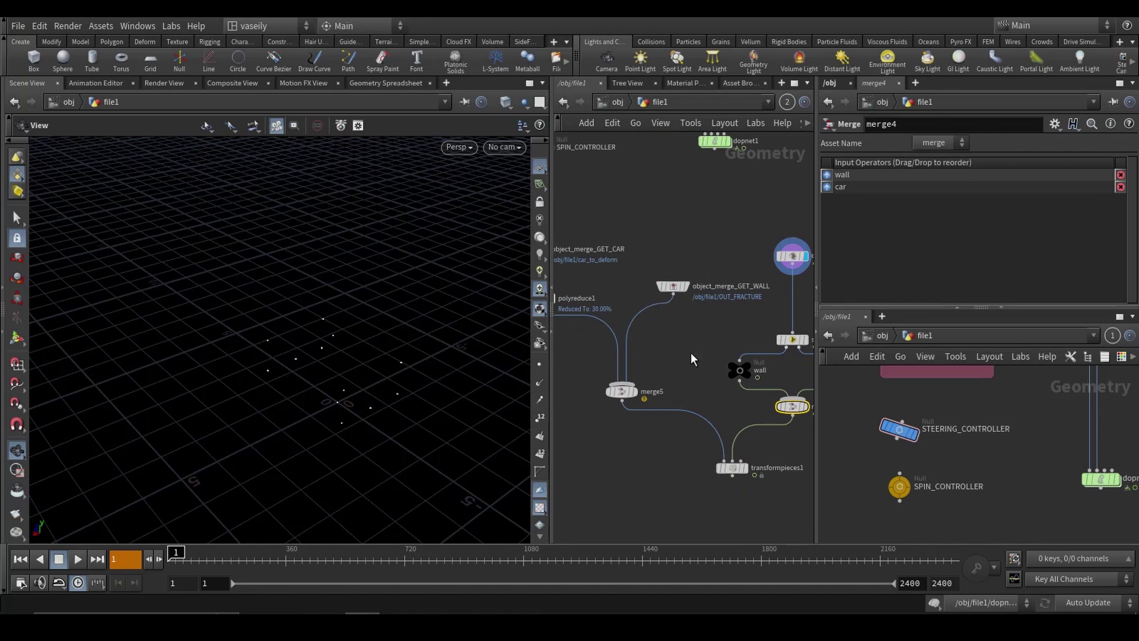
# Display the object_merge_GET_WALL geometry, followed by the object_merge_GET_CAR geometry
pyautogui.moveTo(658, 270); pyautogui.dragTo(656, 269)
pyautogui.click(686, 287)
pyautogui.moveTo(720, 243); pyautogui.dragTo(671, 299)
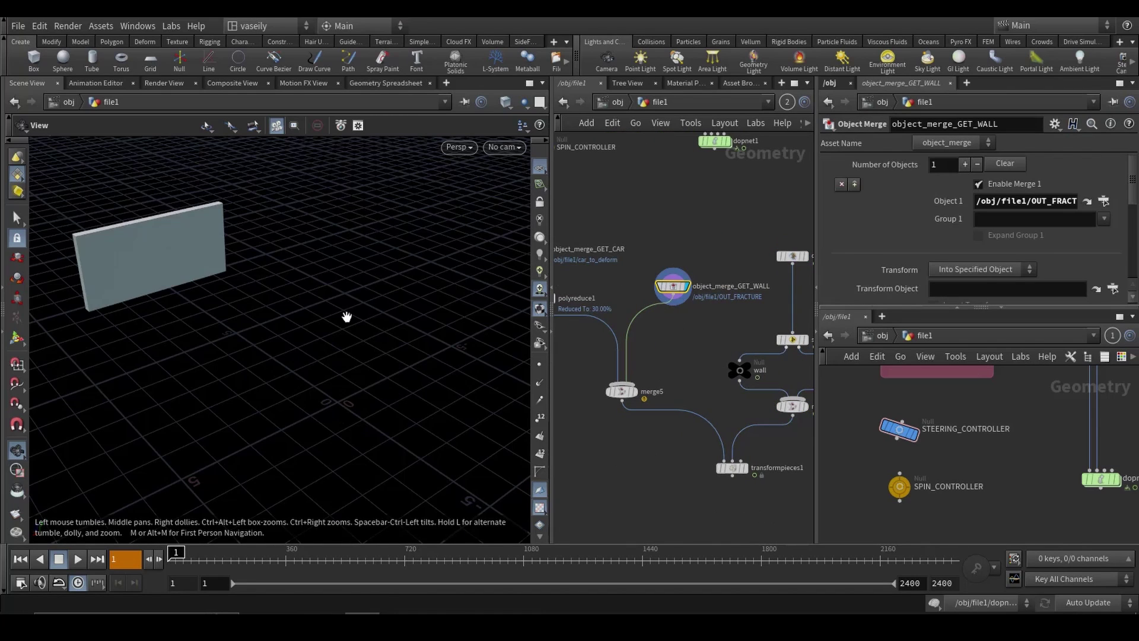
pyautogui.moveTo(228, 300); pyautogui.dragTo(279, 300, button='middle')
pyautogui.moveTo(642, 279); pyautogui.dragTo(626, 247, button='middle')
pyautogui.click(586, 245)
pyautogui.click(600, 245)
pyautogui.moveTo(631, 310); pyautogui.dragTo(561, 299, button='middle')
# Display the wall null below split4 and the car null beside it to compare their imported points
pyautogui.click(679, 314)
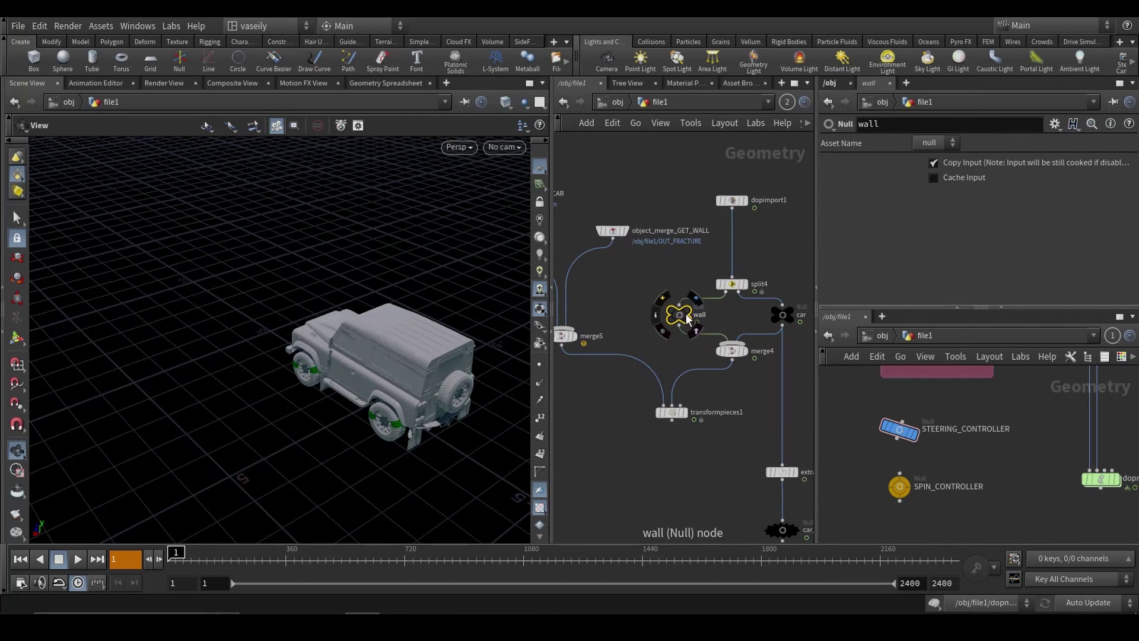
pyautogui.click(692, 309)
pyautogui.moveTo(657, 328); pyautogui.dragTo(685, 330, button='middle')
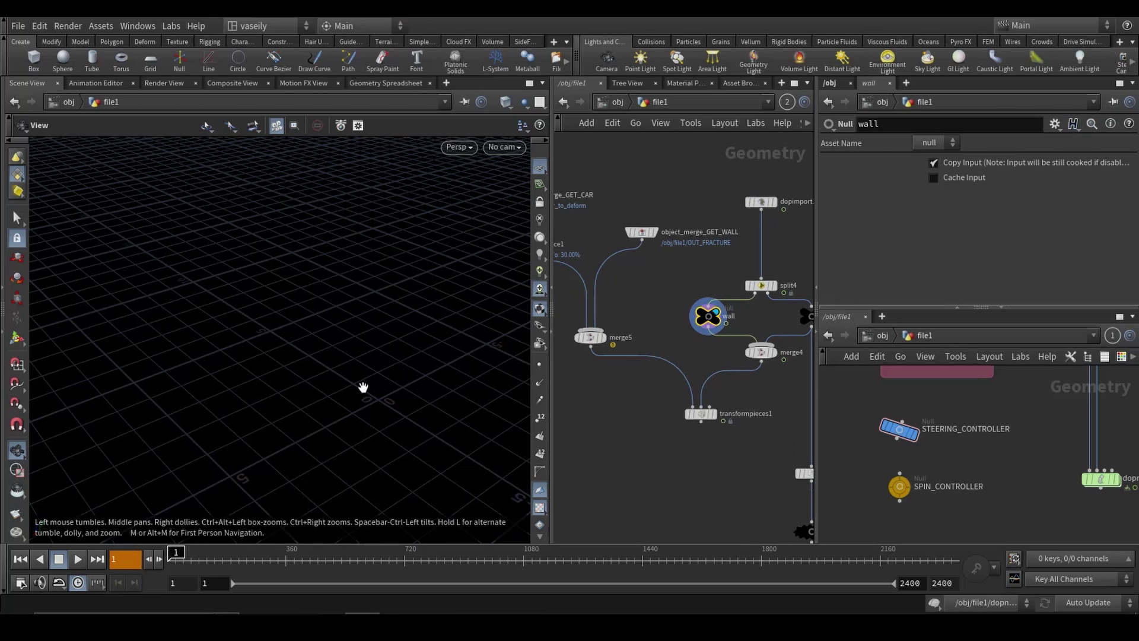
pyautogui.moveTo(787, 371); pyautogui.dragTo(713, 359, button='middle')
pyautogui.click(735, 317)
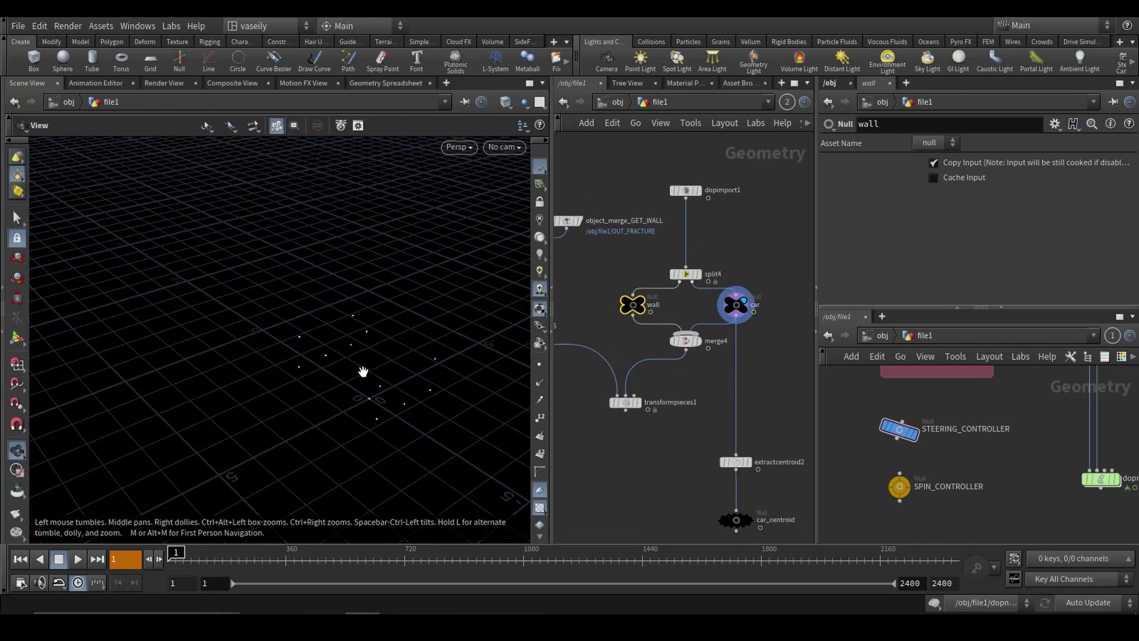
pyautogui.moveTo(360, 377); pyautogui.dragTo(359, 365)
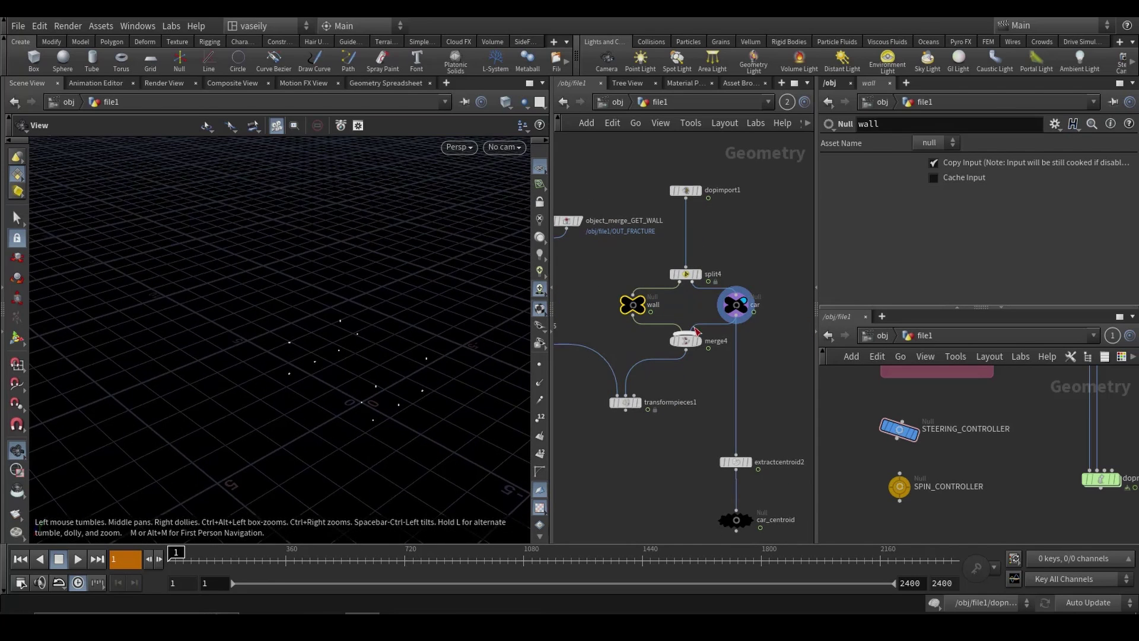
# Wire the output of the CONS merge into dopnet1's second input
pyautogui.scroll(-3, 656, 363)
pyautogui.moveTo(668, 202); pyautogui.dragTo(674, 285, button='middle')
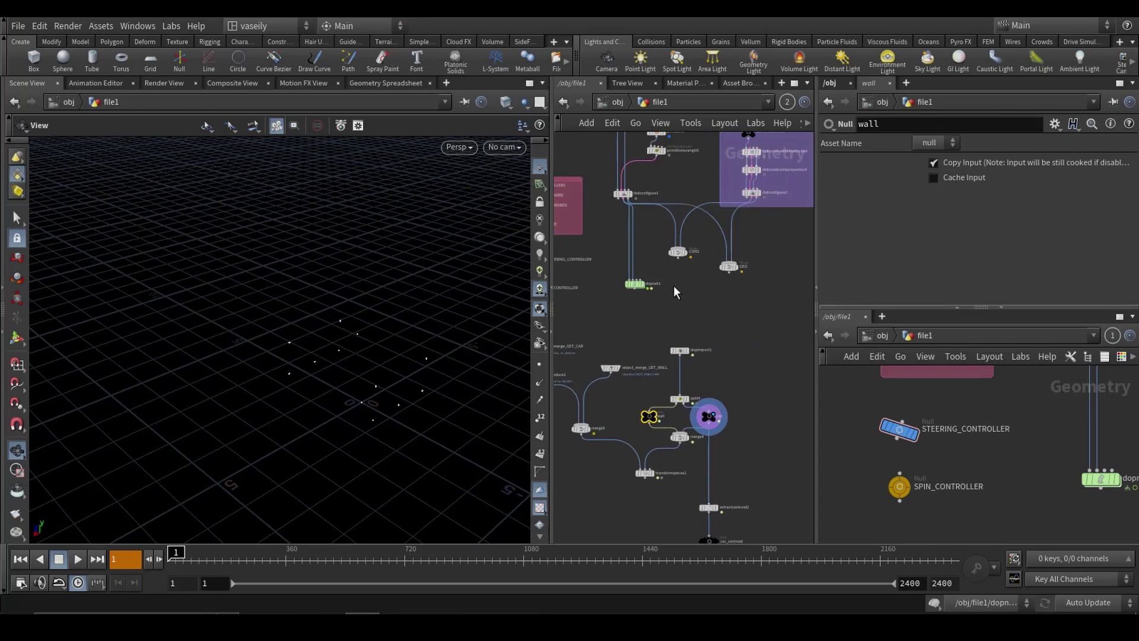
pyautogui.scroll(2, 675, 284)
pyautogui.moveTo(618, 290); pyautogui.dragTo(668, 302)
pyautogui.scroll(4, 675, 273)
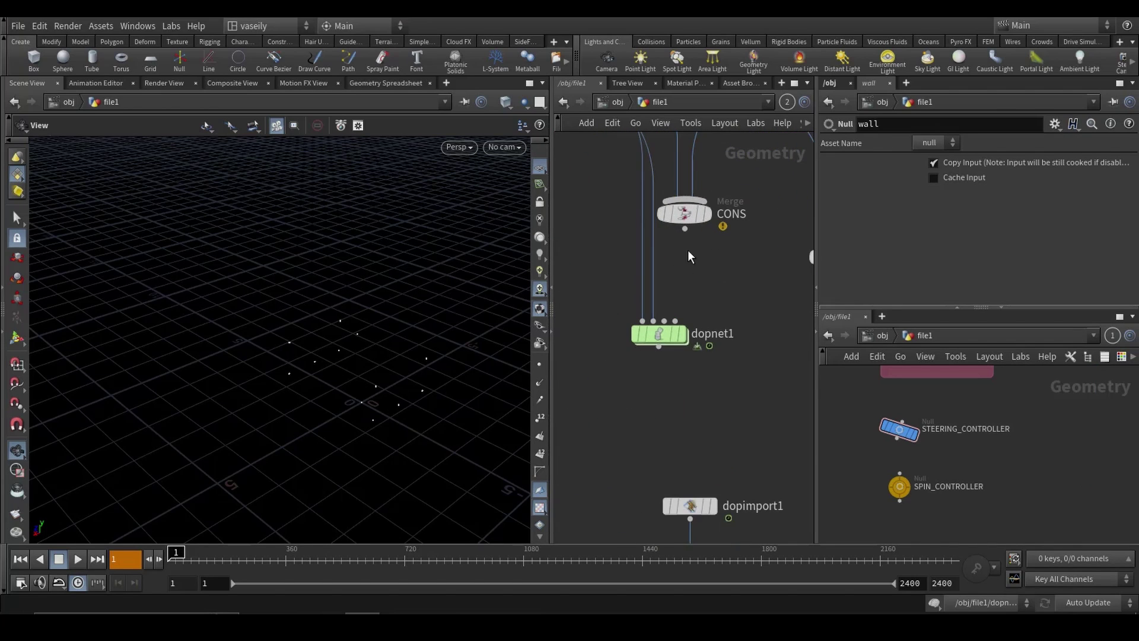
pyautogui.scroll(-2, 686, 261)
pyautogui.scroll(1, 686, 258)
pyautogui.click(684, 239)
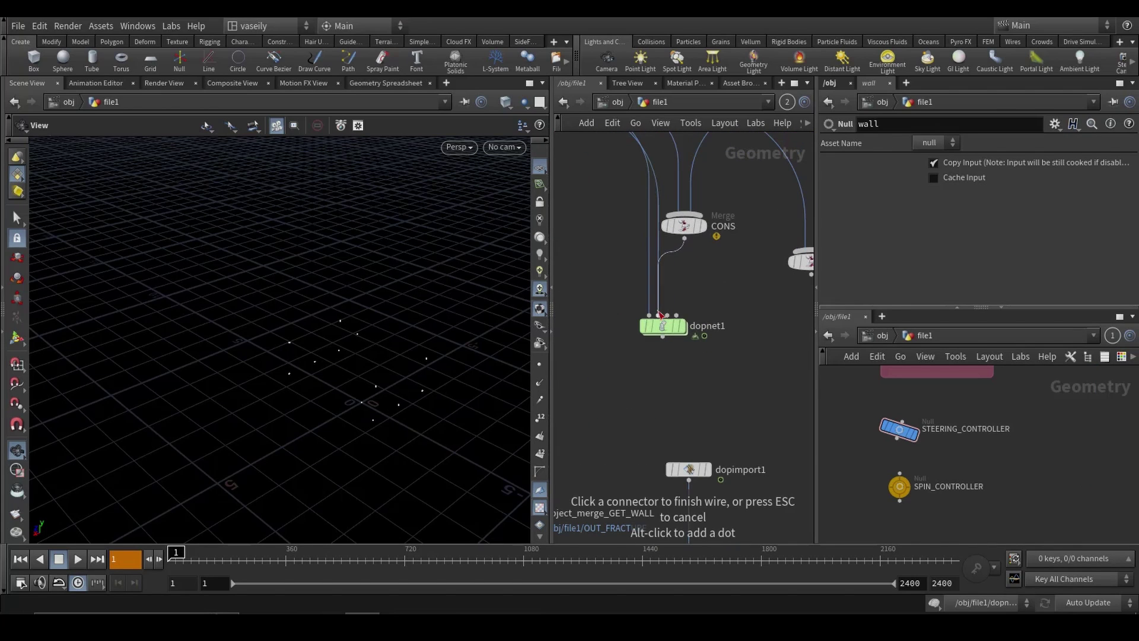
pyautogui.click(658, 315)
# Disconnect the existing wire from dopnet1's first input and connect the merge node beside CONS there instead
pyautogui.click(649, 315)
pyautogui.moveTo(774, 300); pyautogui.dragTo(760, 297, button='middle')
pyautogui.click(766, 293)
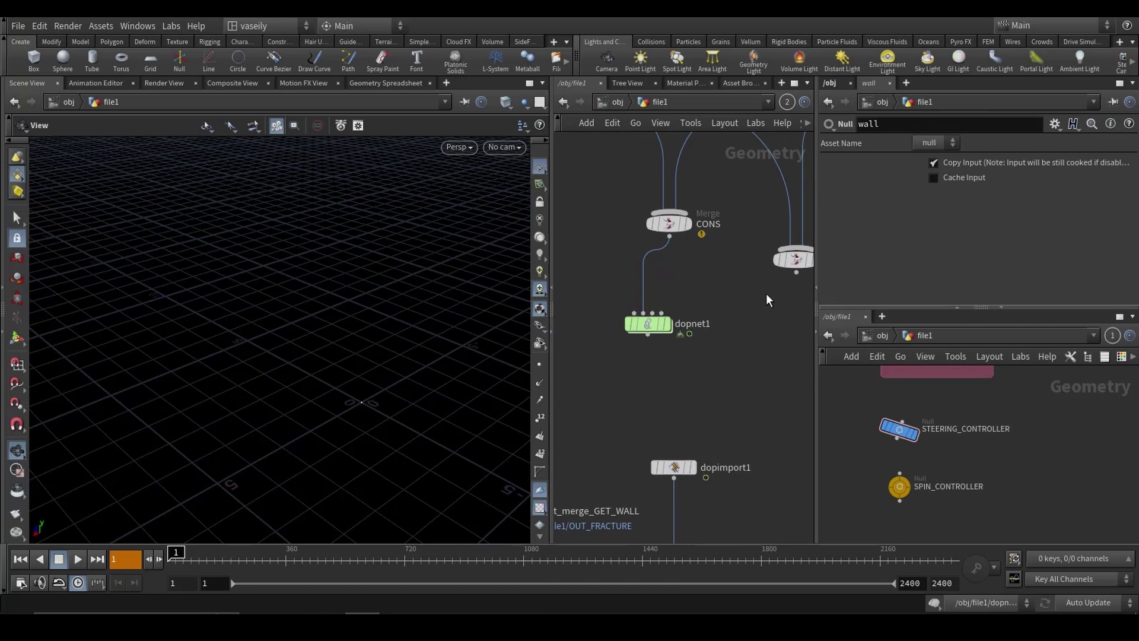
pyautogui.moveTo(796, 273); pyautogui.dragTo(664, 325)
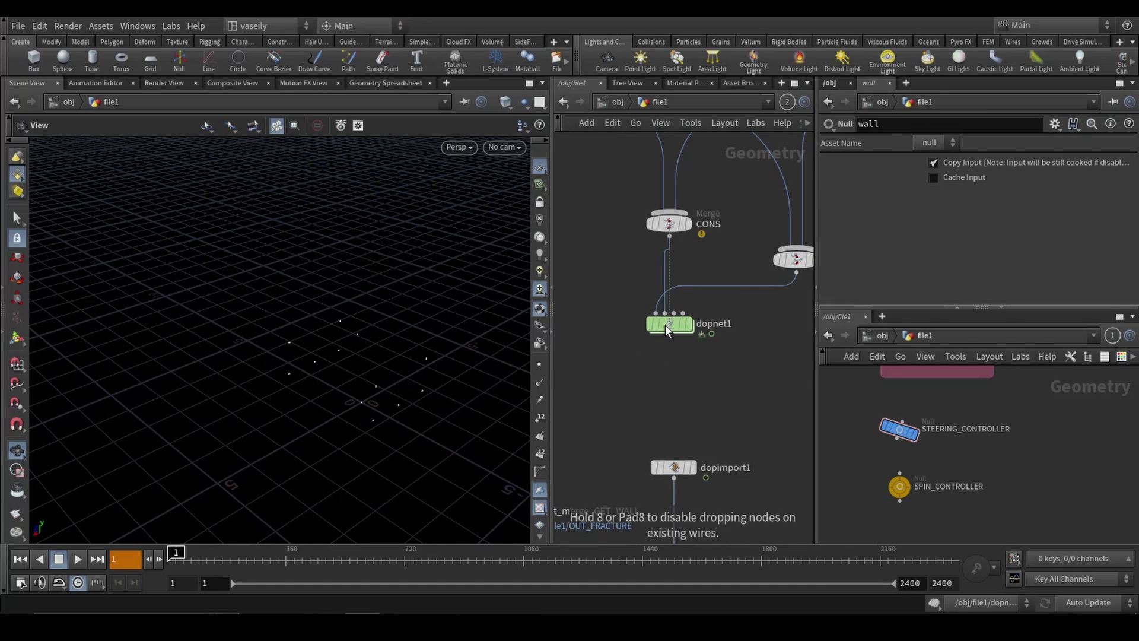
# Enter dopnet1, play the simulation while driving the car through the wall, and go back up to file1
pyautogui.doubleClick(669, 323)
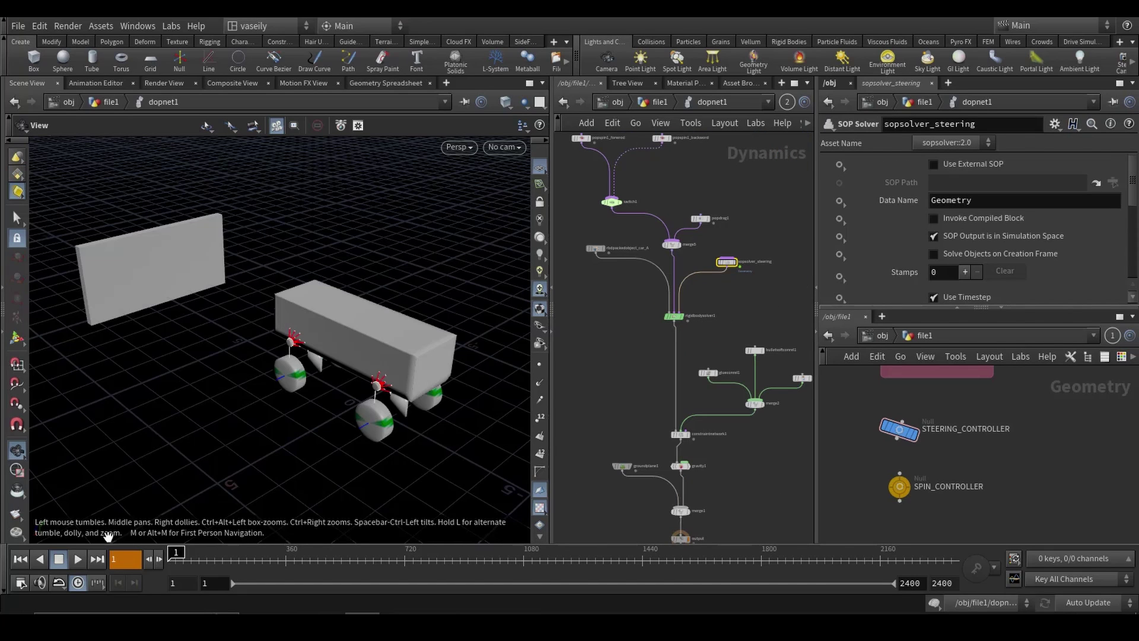
pyautogui.click(77, 559)
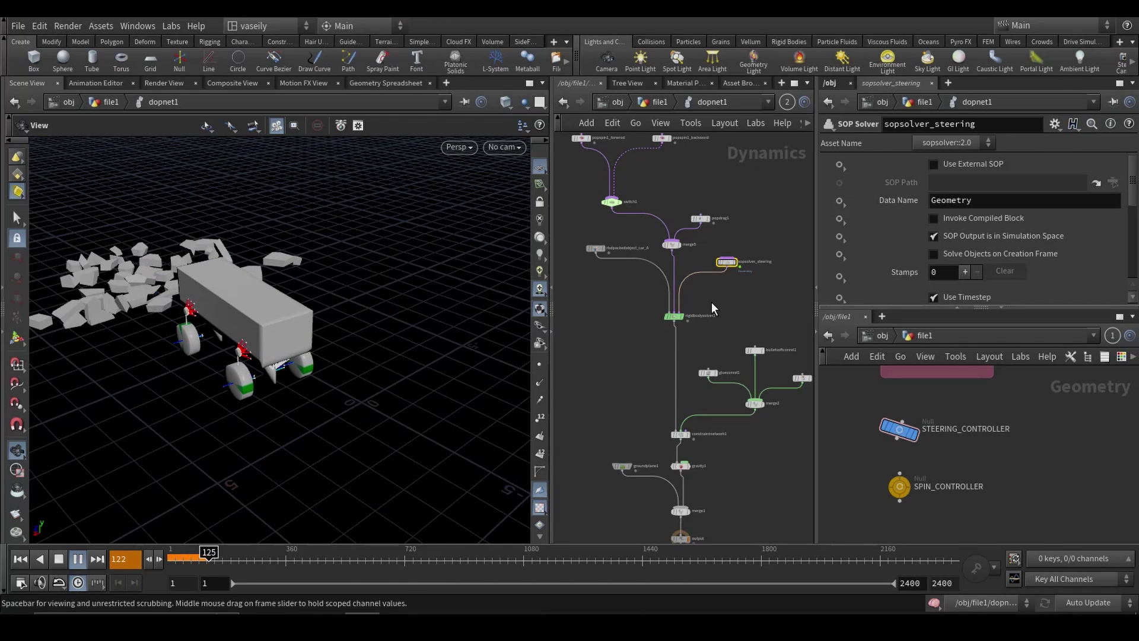
pyautogui.click(659, 101)
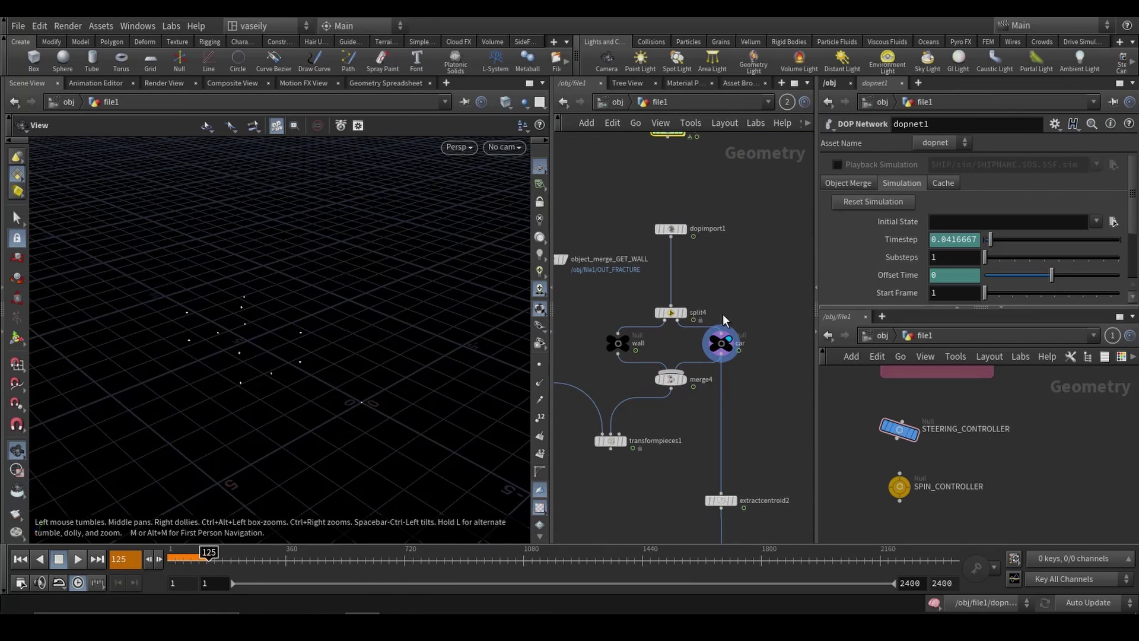
# Display transformpieces1 to examine the car and wall geometry driven by the simulated points
pyautogui.click(617, 343)
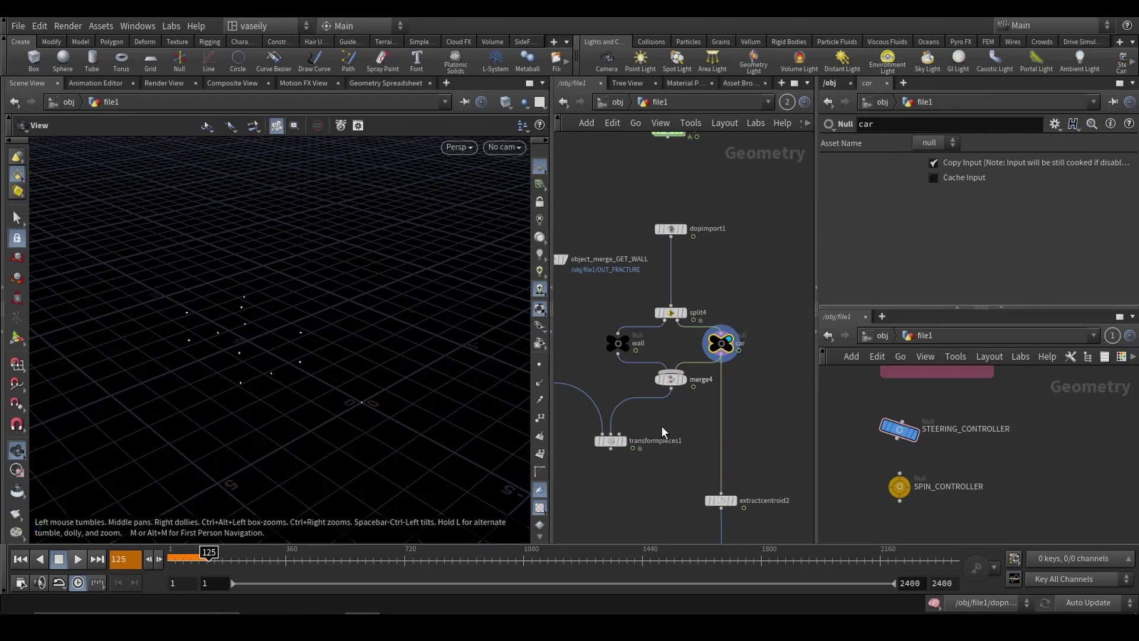
pyautogui.moveTo(662, 432); pyautogui.dragTo(721, 400, button='middle')
pyautogui.click(680, 409)
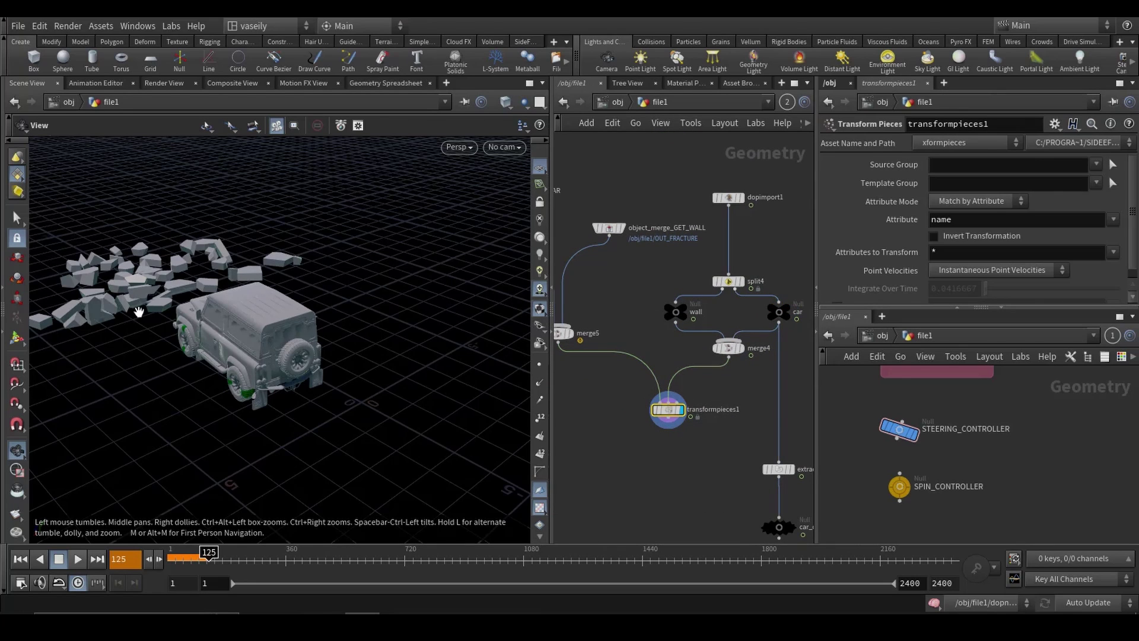
pyautogui.moveTo(260, 324); pyautogui.dragTo(290, 350, button='middle')
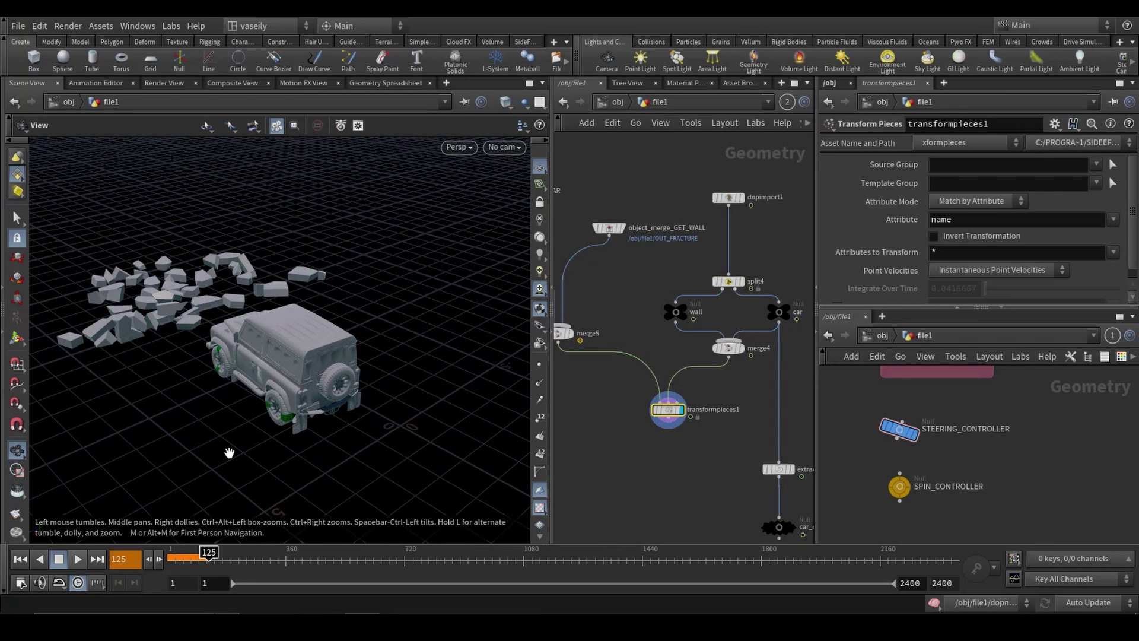
# Rewind and play the transformed car and wall animation through cam1, stopping at frame 167
pyautogui.click(172, 562)
pyautogui.click(78, 559)
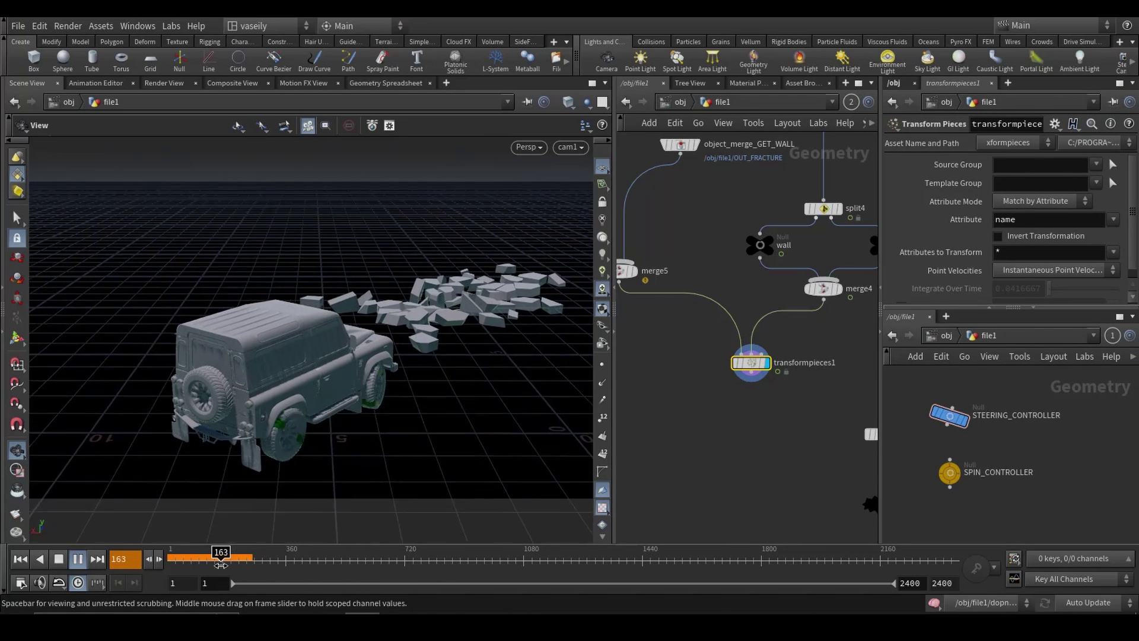
pyautogui.click(221, 564)
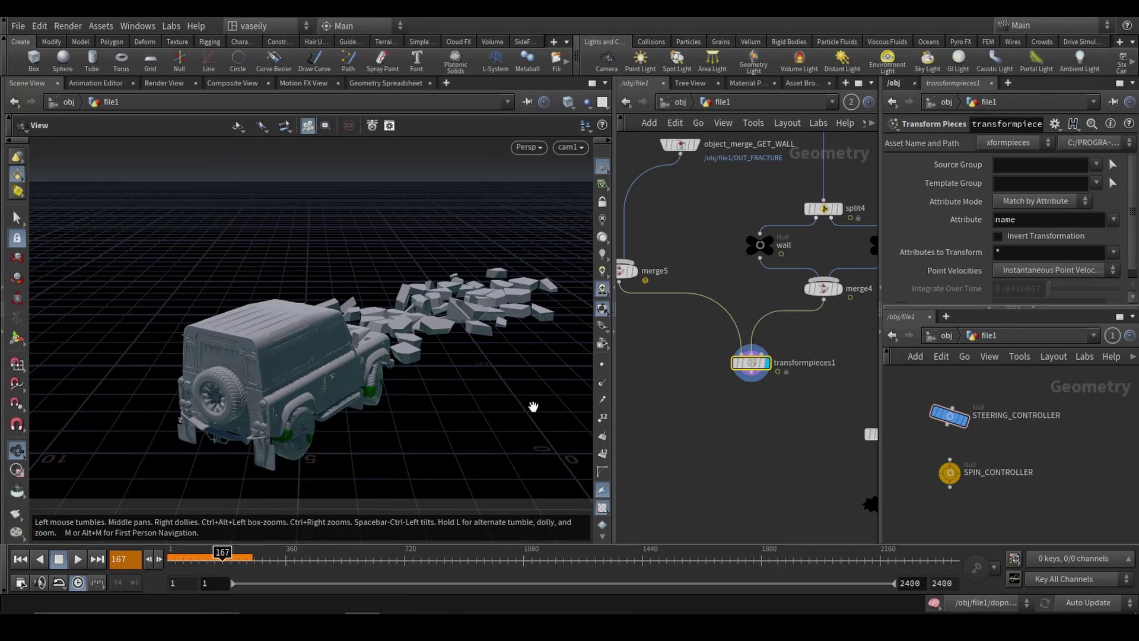
# Display the car null below split4 and examine the branch leading to extractcentroid2
pyautogui.moveTo(812, 403); pyautogui.dragTo(679, 390, button='middle')
pyautogui.scroll(-1, 679, 390)
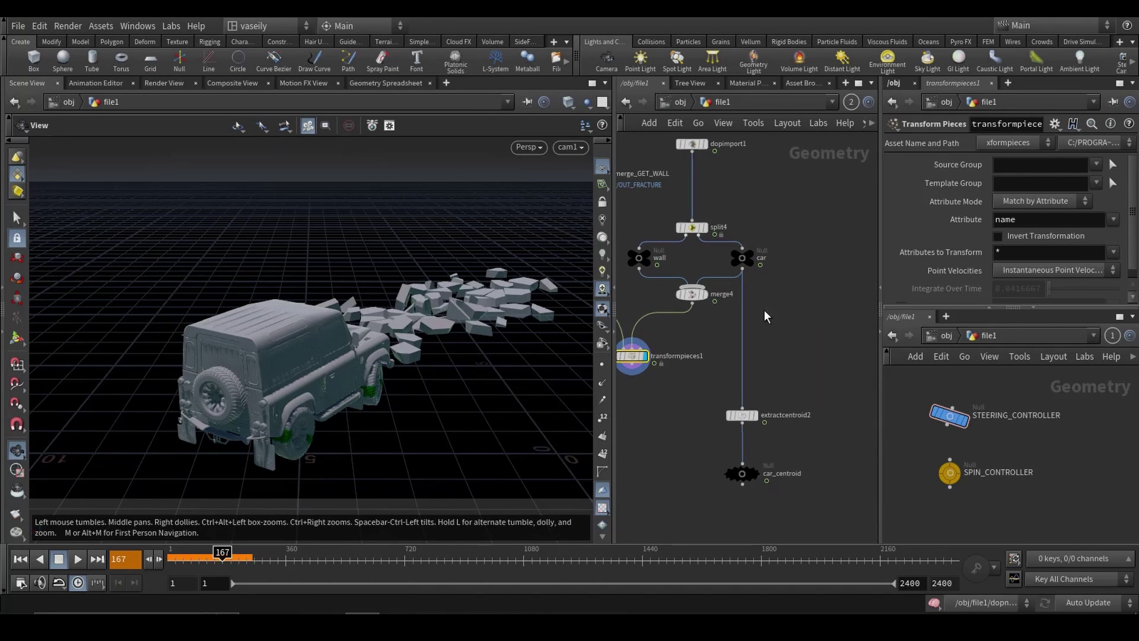
pyautogui.moveTo(764, 310); pyautogui.dragTo(775, 327, button='middle')
pyautogui.scroll(1, 782, 287)
pyautogui.click(763, 268)
pyautogui.moveTo(792, 231); pyautogui.dragTo(697, 284)
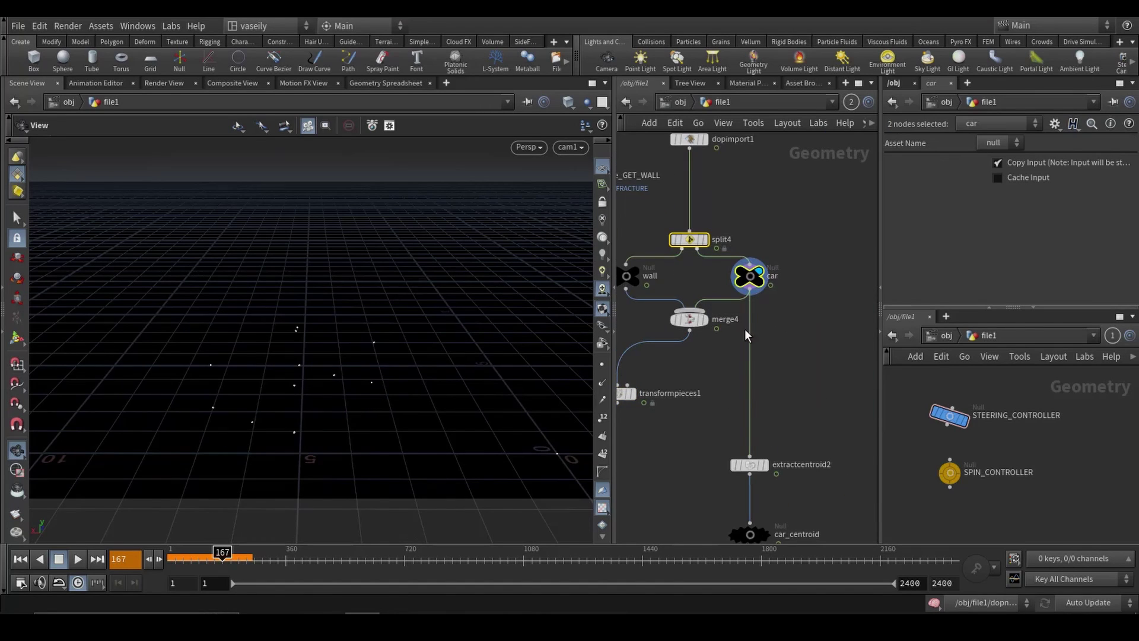
pyautogui.click(749, 284)
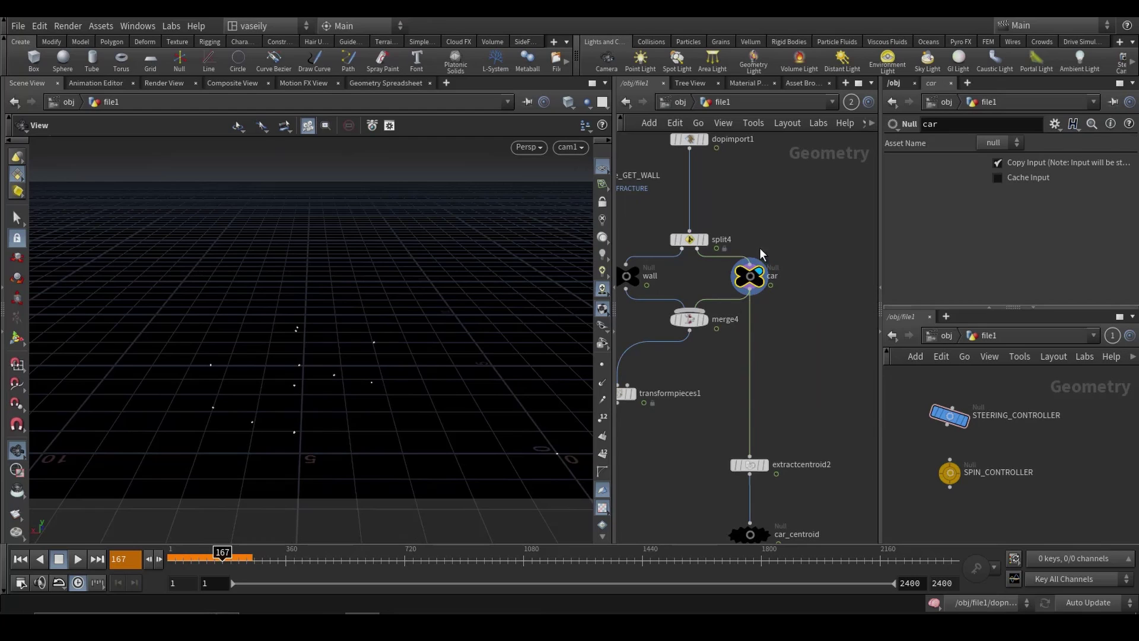
# Display extractcentroid2 to view the car's centroid point outside the camera, and set the display on car_centroid
pyautogui.moveTo(770, 314); pyautogui.dragTo(772, 189, button='middle')
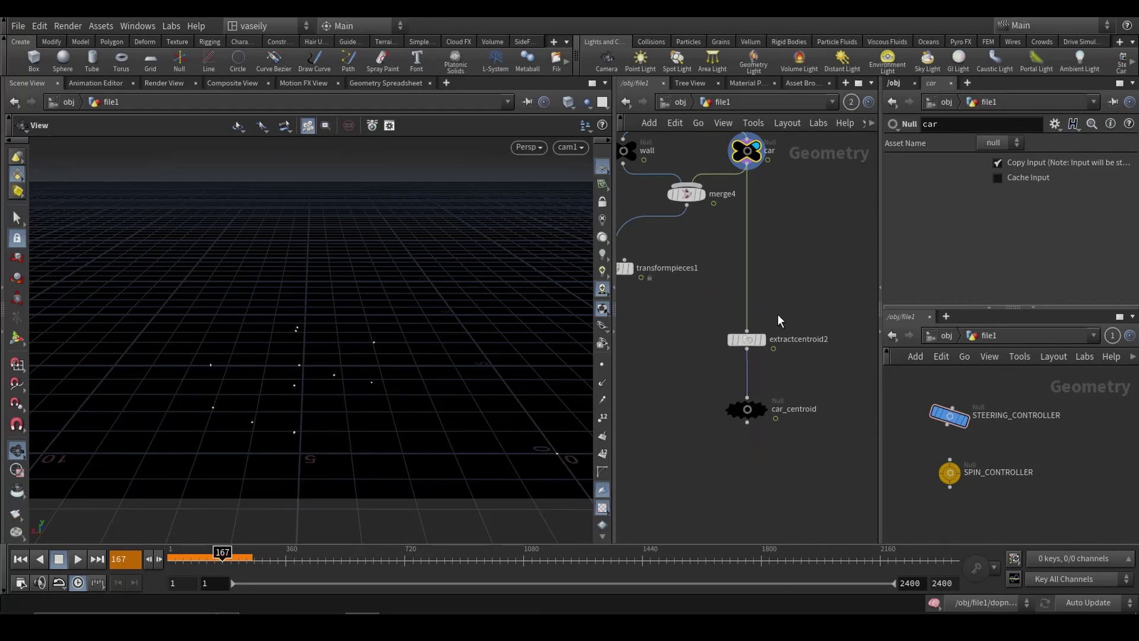
pyautogui.click(740, 341)
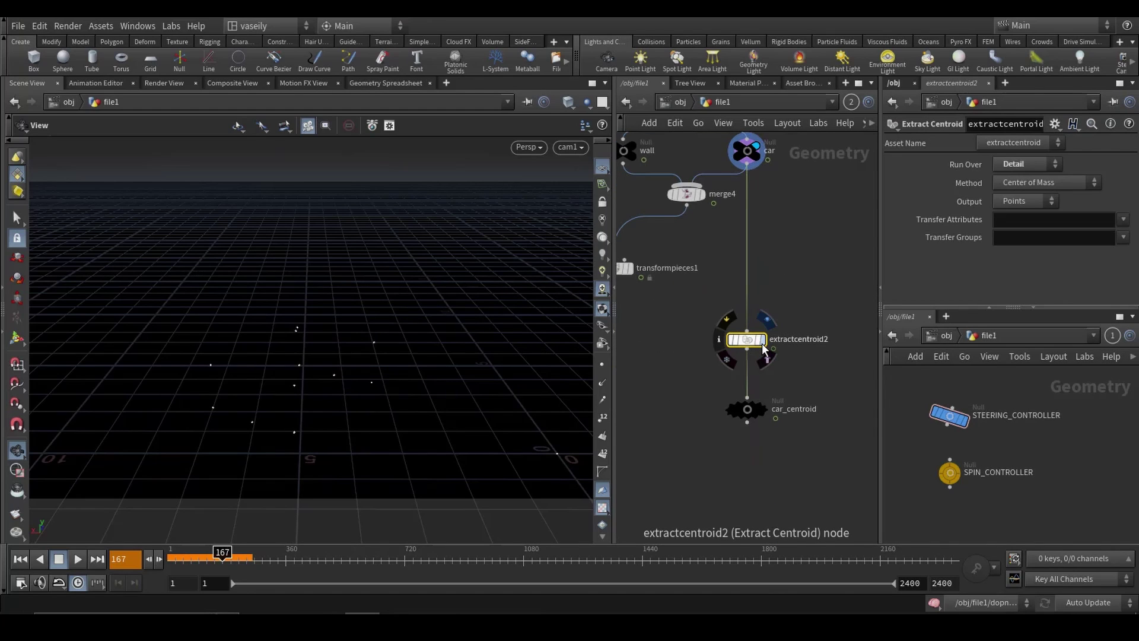
pyautogui.click(762, 343)
pyautogui.moveTo(791, 300); pyautogui.dragTo(714, 368)
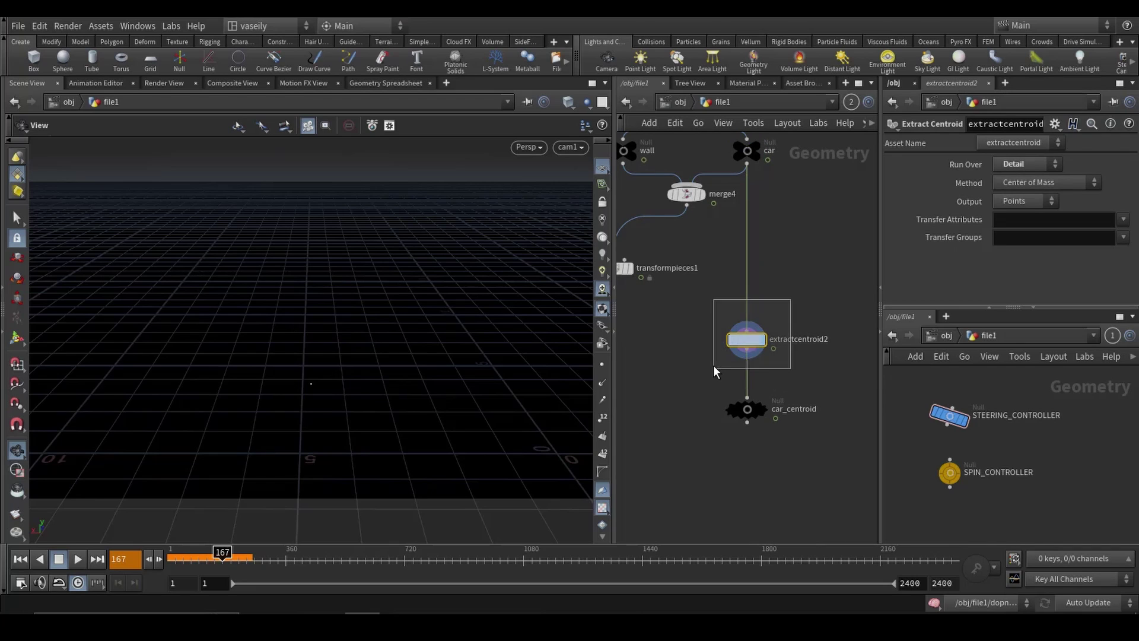
pyautogui.moveTo(347, 329); pyautogui.dragTo(347, 329)
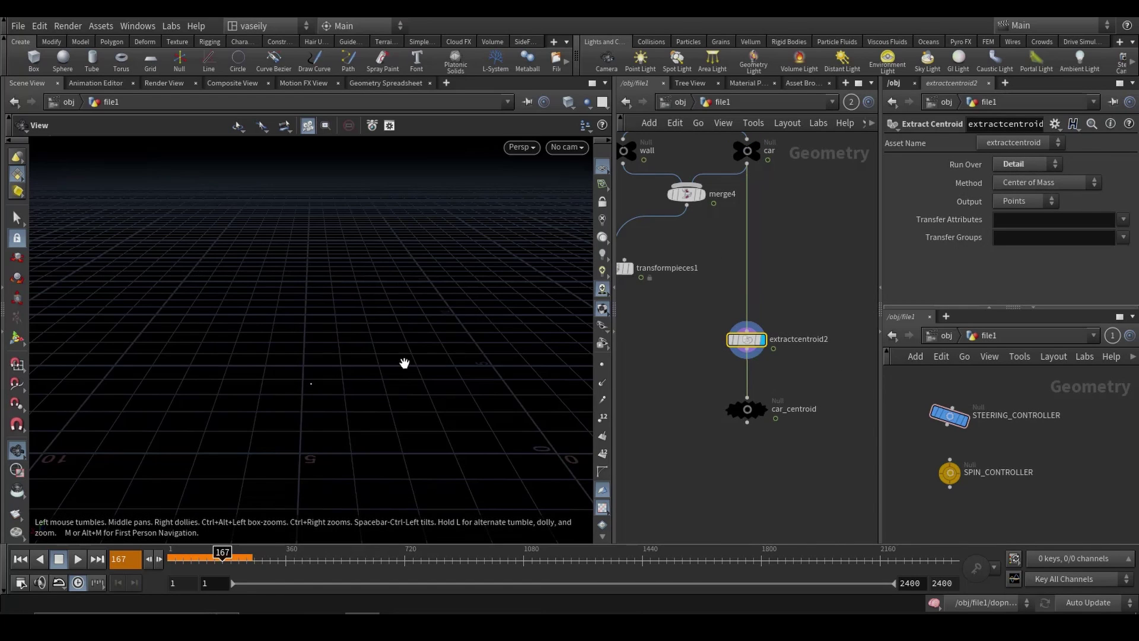
pyautogui.moveTo(404, 363); pyautogui.dragTo(344, 409)
pyautogui.moveTo(810, 384); pyautogui.dragTo(794, 357, button='middle')
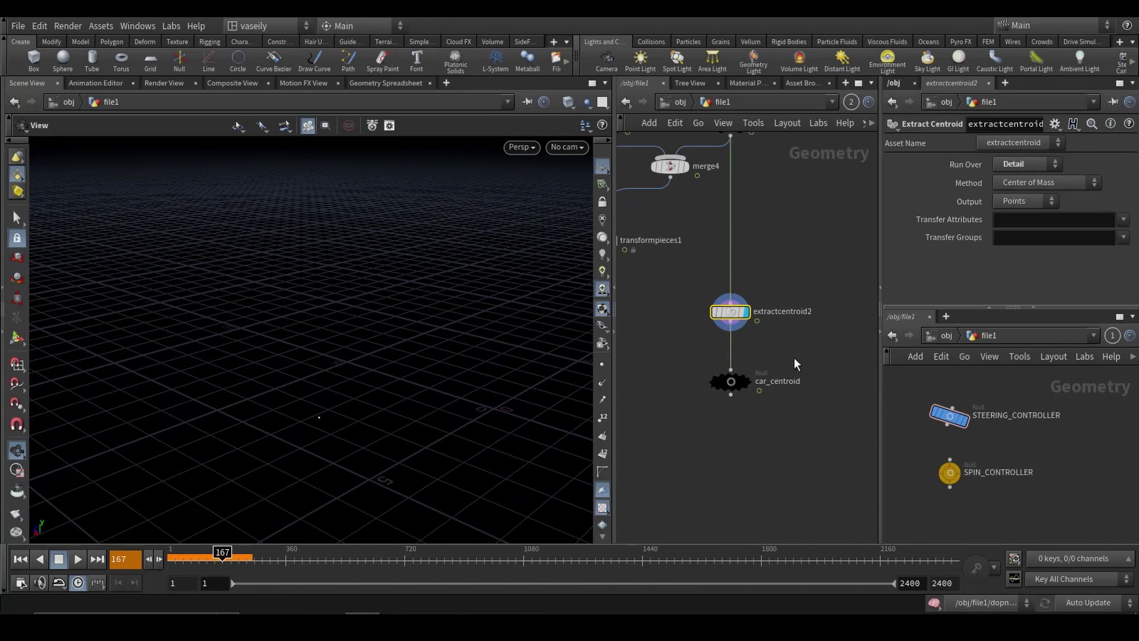
pyautogui.moveTo(816, 338); pyautogui.dragTo(715, 405)
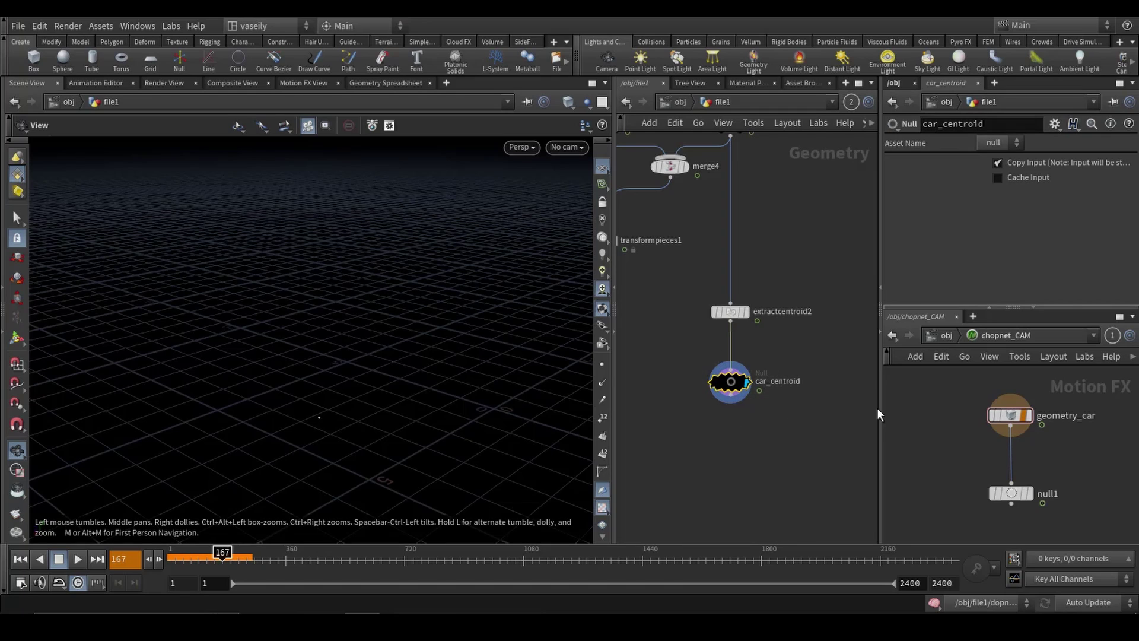
# Examine geometry_car's SOP path, attribute scope and rename scope in chopnet_CAM, and its connected null1 node
pyautogui.click(1010, 415)
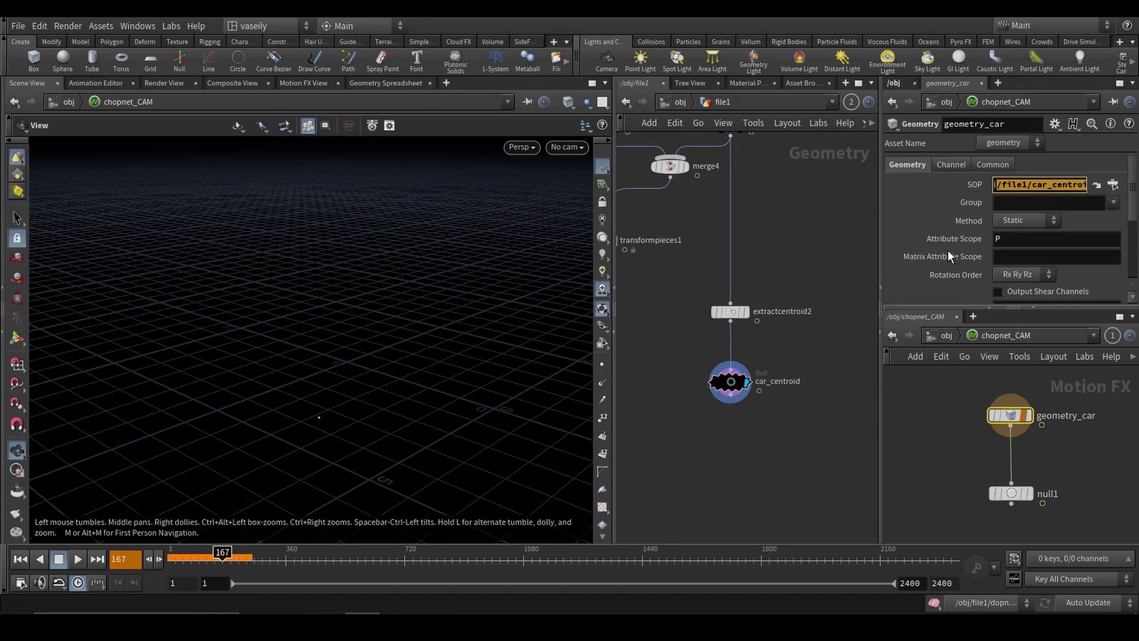
pyautogui.scroll(-3, 949, 253)
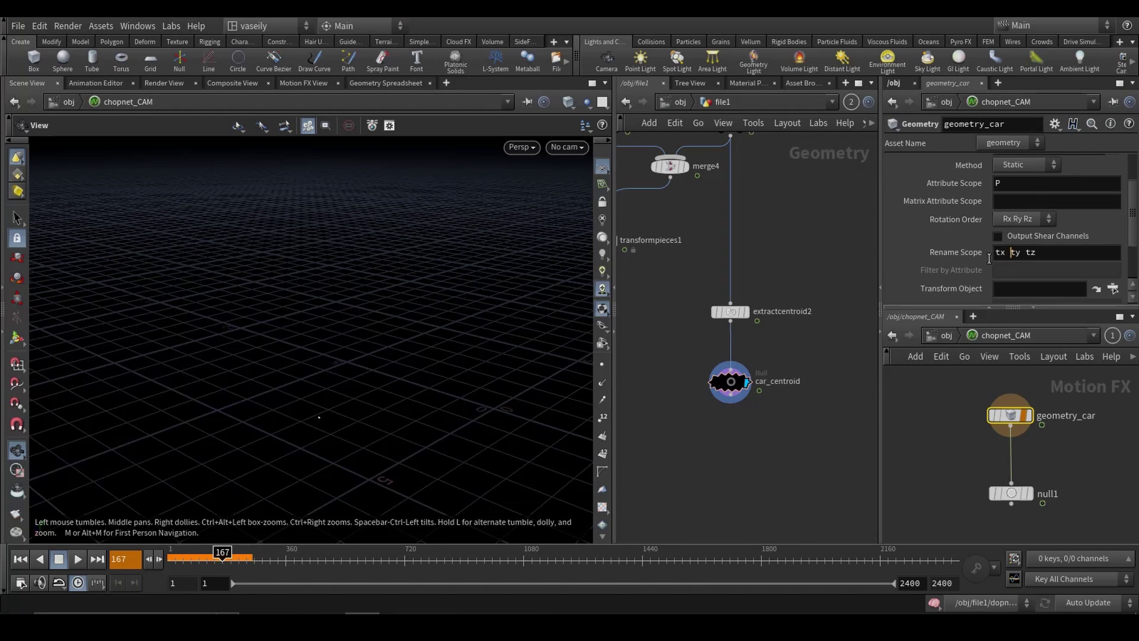
pyautogui.moveTo(1091, 461); pyautogui.dragTo(952, 524)
# Go up to the obj level and inspect the FOLLOW null and the cam1 camera parented to it
pyautogui.click(946, 336)
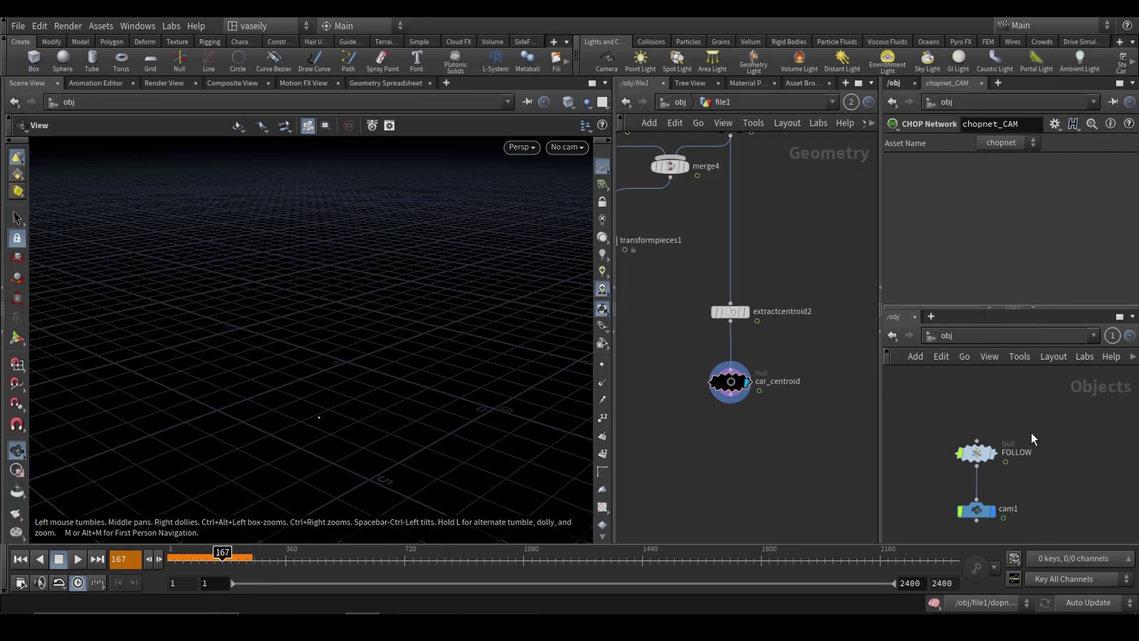
pyautogui.click(976, 441)
pyautogui.moveTo(977, 442); pyautogui.dragTo(978, 439)
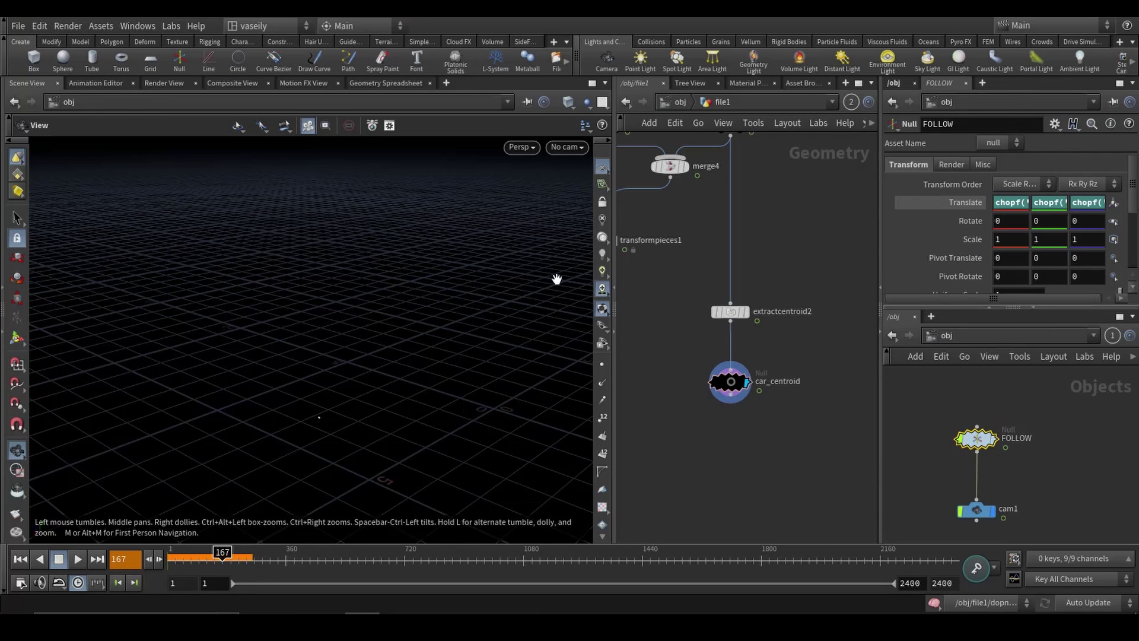
pyautogui.moveTo(616, 233); pyautogui.dragTo(480, 249)
pyautogui.moveTo(1016, 483); pyautogui.dragTo(883, 538)
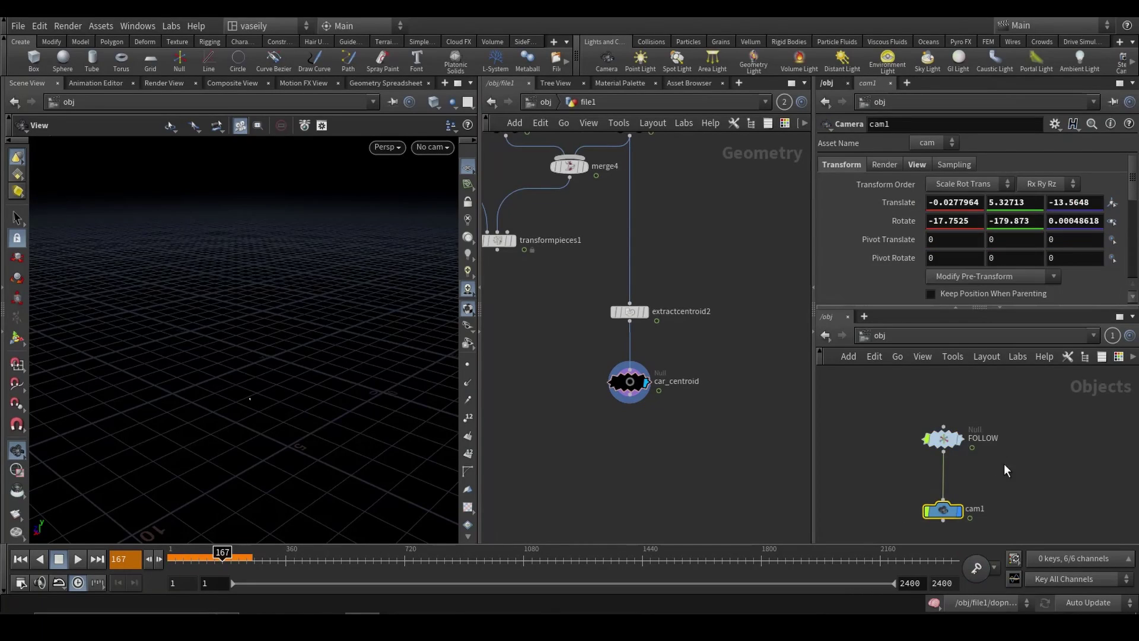
# Inspect the chopf expressions on the FOLLOW null's X, Y and Z translate, and scrub the timeline to watch them update
pyautogui.click(944, 439)
pyautogui.moveTo(815, 196); pyautogui.dragTo(744, 196)
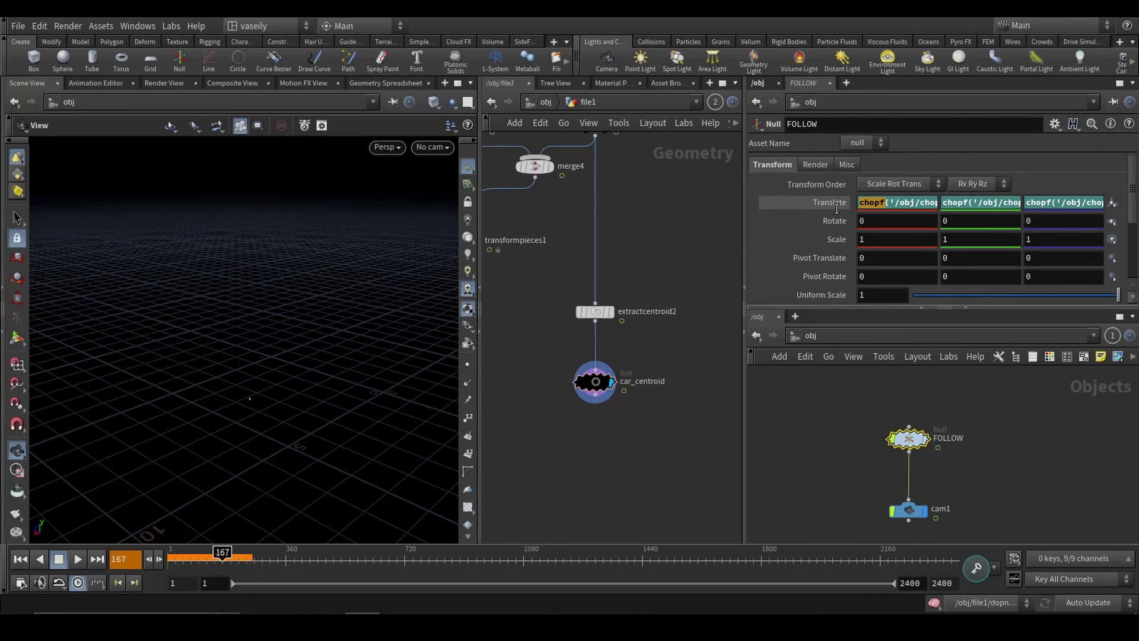
pyautogui.click(872, 203)
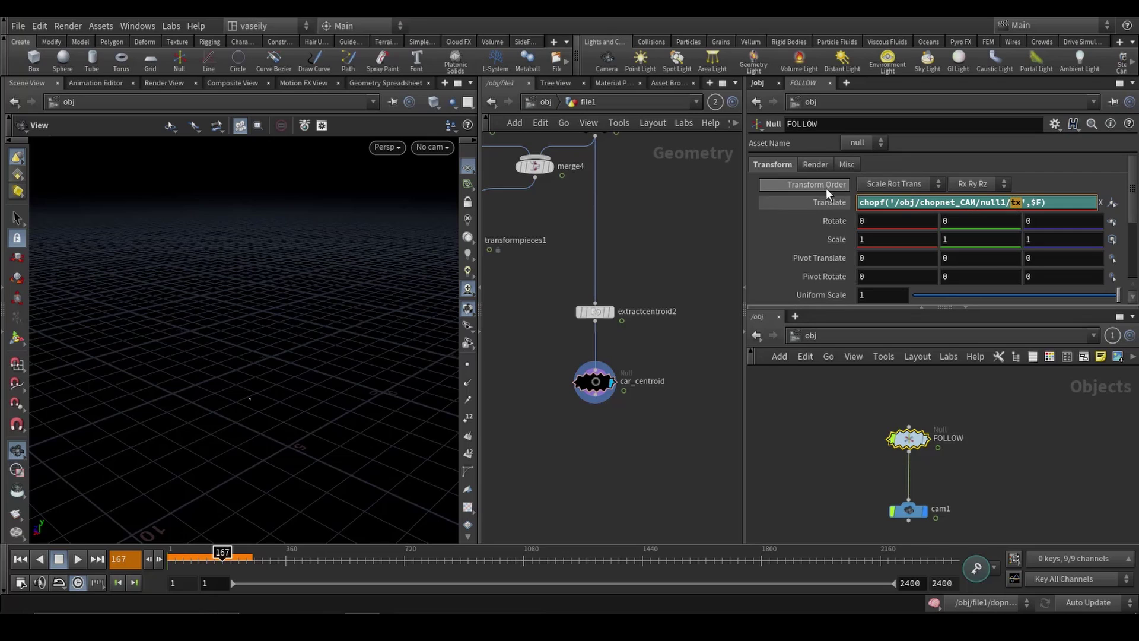
pyautogui.press('Return')
pyautogui.click(971, 205)
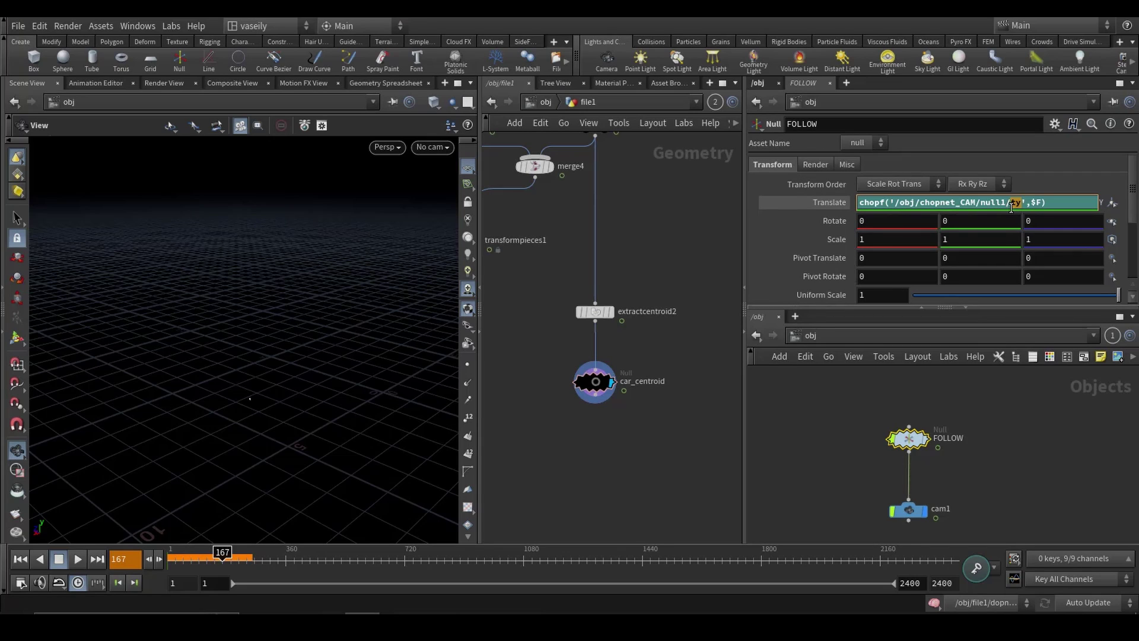
pyautogui.press('Return')
pyautogui.click(1069, 205)
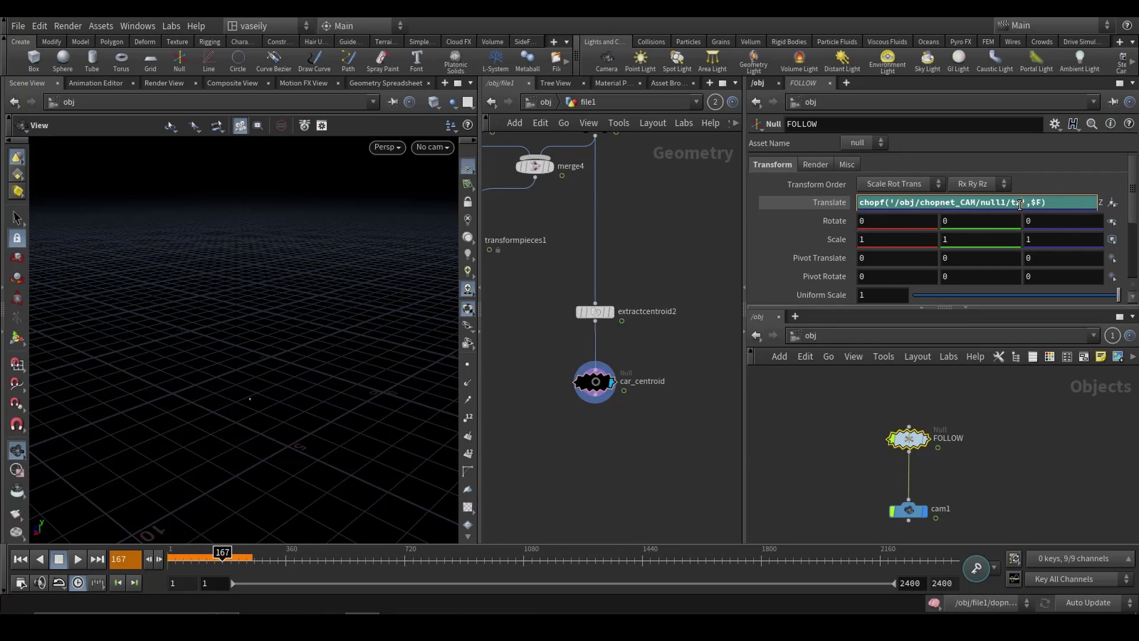
pyautogui.press('Return')
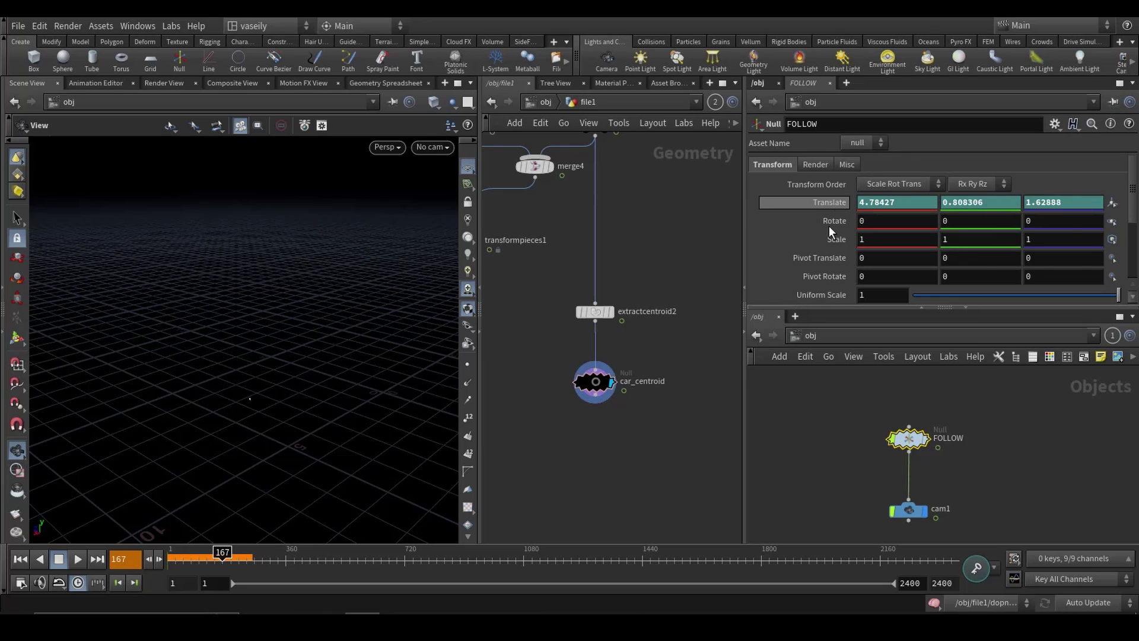
pyautogui.moveTo(219, 567)
pyautogui.mouseDown()
pyautogui.moveTo(187, 568)
pyautogui.moveTo(218, 570)
pyautogui.moveTo(193, 570)
pyautogui.moveTo(204, 569)
pyautogui.mouseUp()
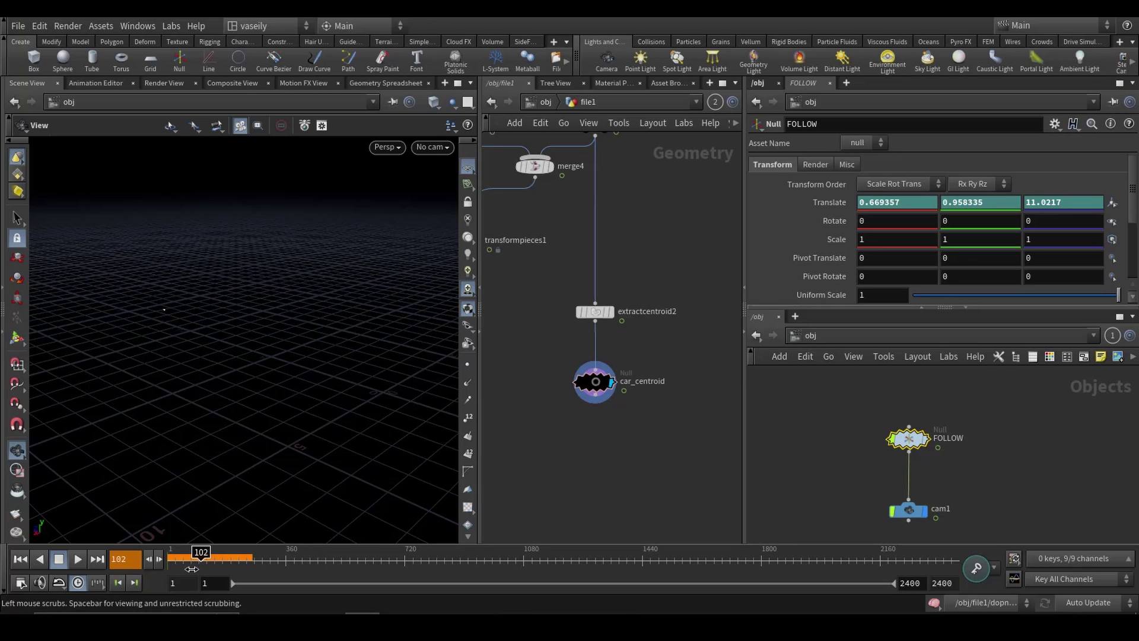
# Look through cam1 and play a short stretch from an early frame to check that it follows the centroid point
pyautogui.click(439, 146)
pyautogui.click(447, 211)
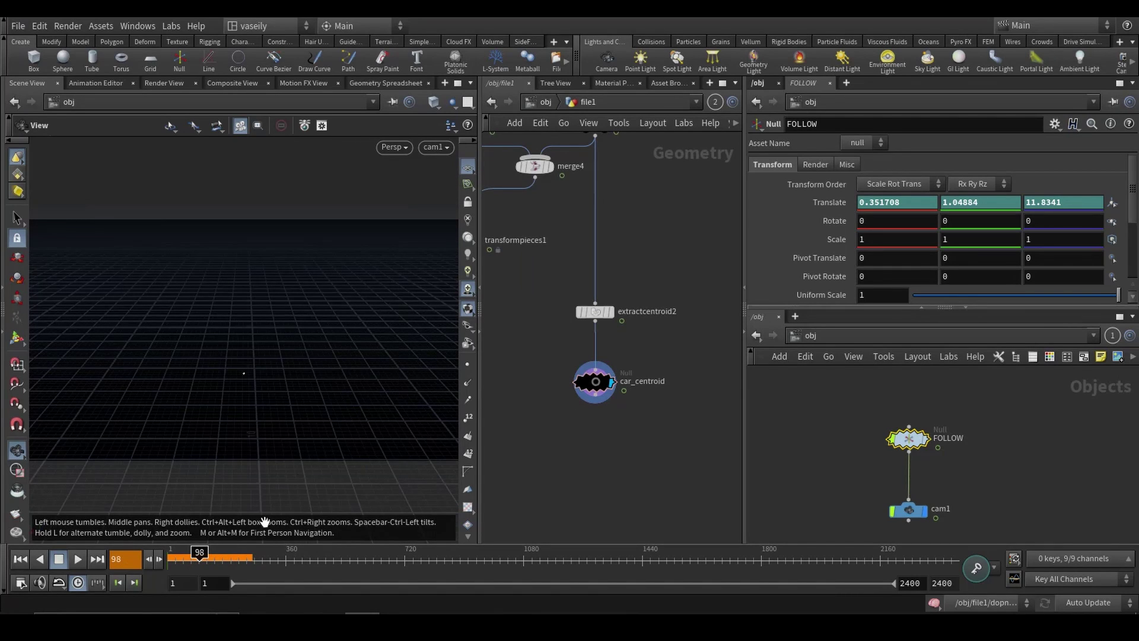
pyautogui.moveTo(188, 558); pyautogui.dragTo(177, 558)
pyautogui.click(77, 559)
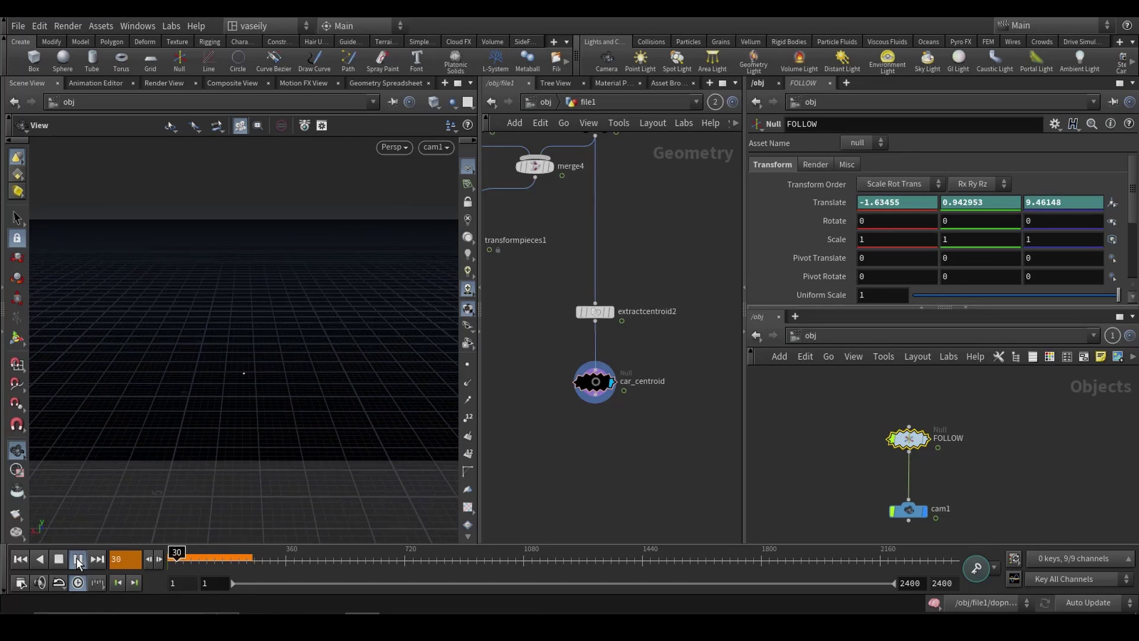
pyautogui.click(77, 559)
# Display transformpieces1 and play the simulation from frame 22 through cam1
pyautogui.scroll(-3, 580, 419)
pyautogui.moveTo(621, 384); pyautogui.dragTo(676, 385, button='middle')
pyautogui.scroll(3, 587, 342)
pyautogui.click(568, 310)
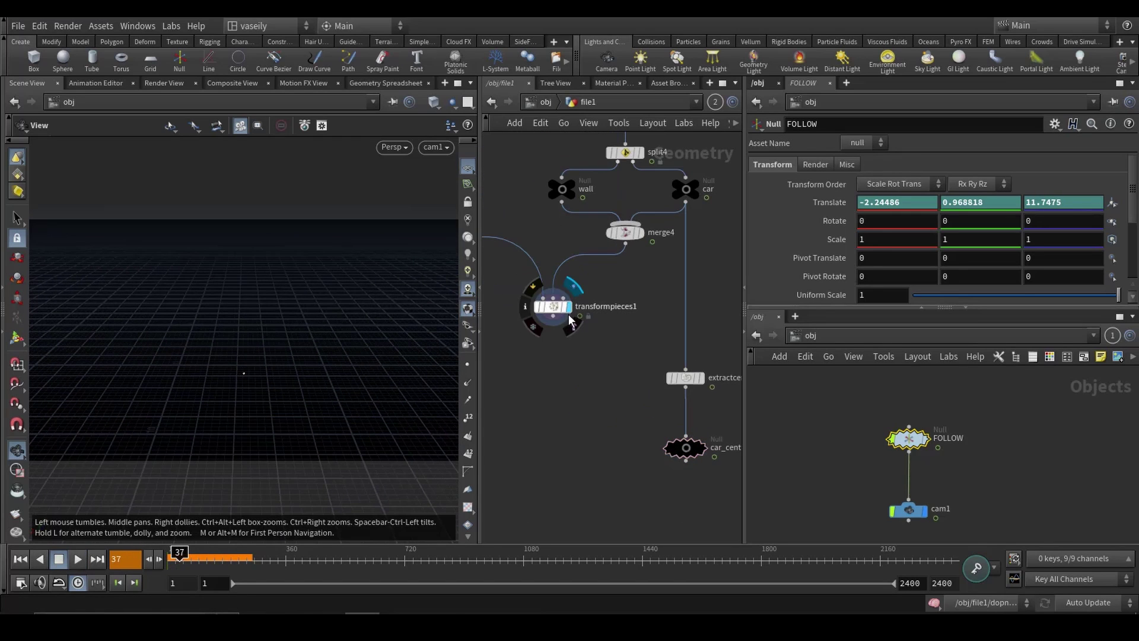
pyautogui.click(570, 308)
pyautogui.click(176, 558)
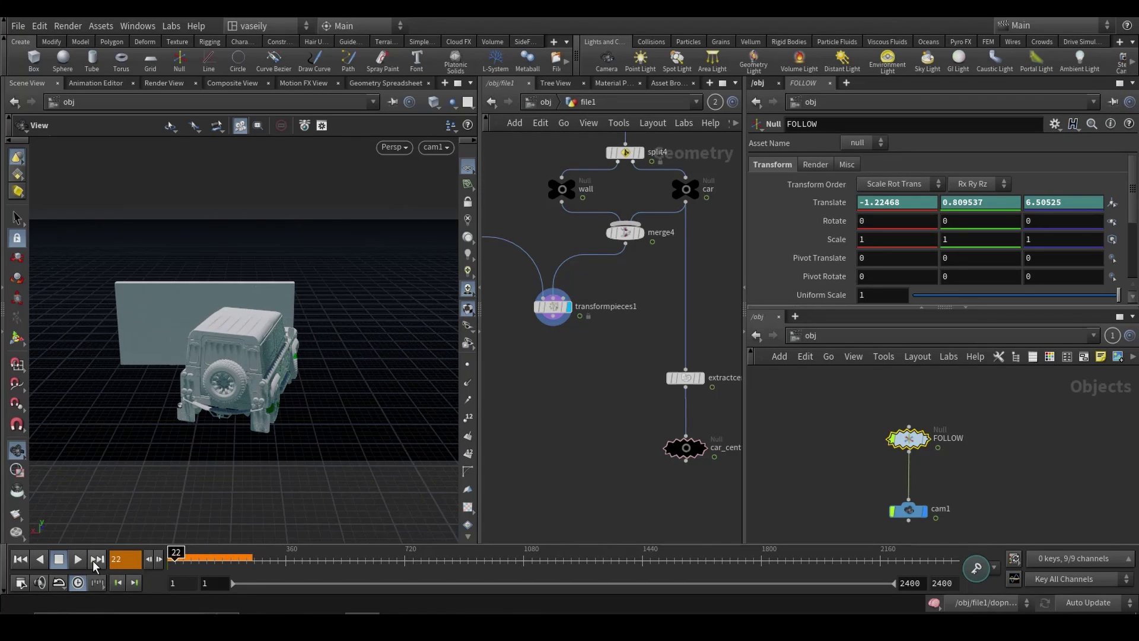
pyautogui.click(77, 561)
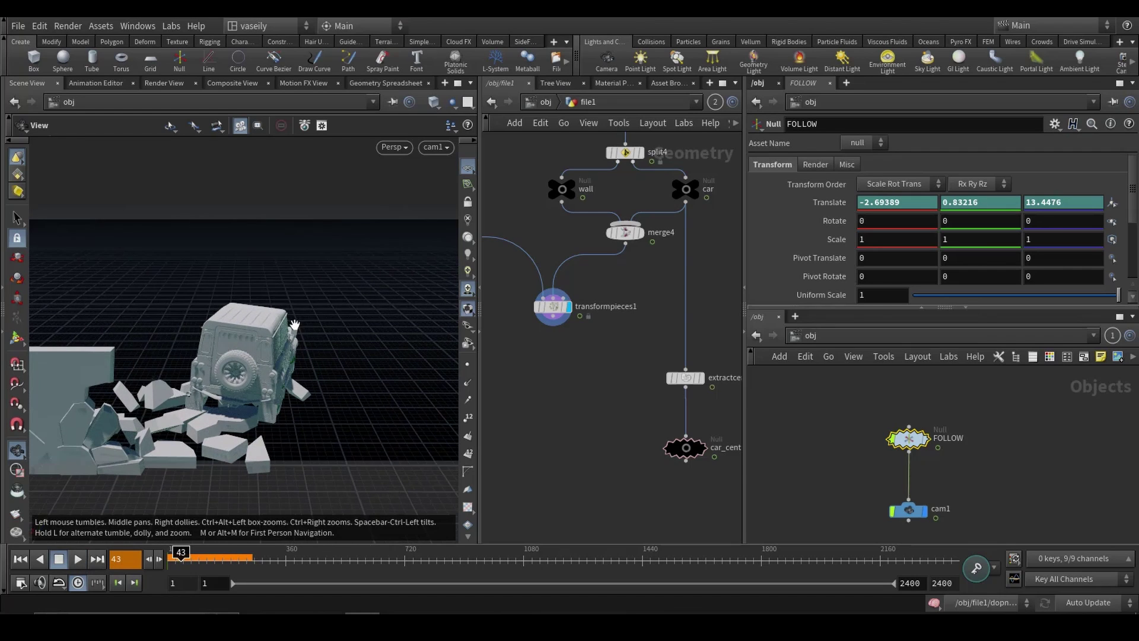
# Lock cam1 to the view, enlarge the viewport and reframe the camera to a closer front three-quarter angle on the car
pyautogui.click(468, 202)
pyautogui.moveTo(255, 356); pyautogui.dragTo(285, 340)
pyautogui.moveTo(479, 382); pyautogui.dragTo(770, 379)
pyautogui.moveTo(356, 361); pyautogui.dragTo(403, 379, button='right')
pyautogui.moveTo(404, 378); pyautogui.dragTo(407, 361)
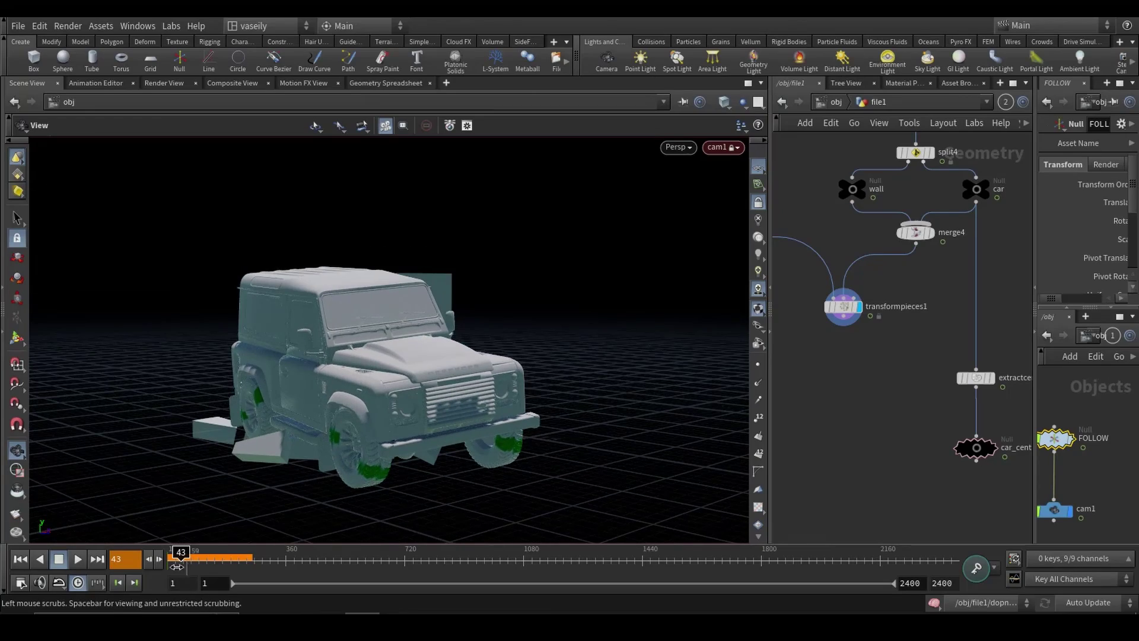
# Rewind to an early frame and play the simulation to review the car through the reframed cam1
pyautogui.moveTo(181, 563); pyautogui.dragTo(174, 564)
pyautogui.click(79, 559)
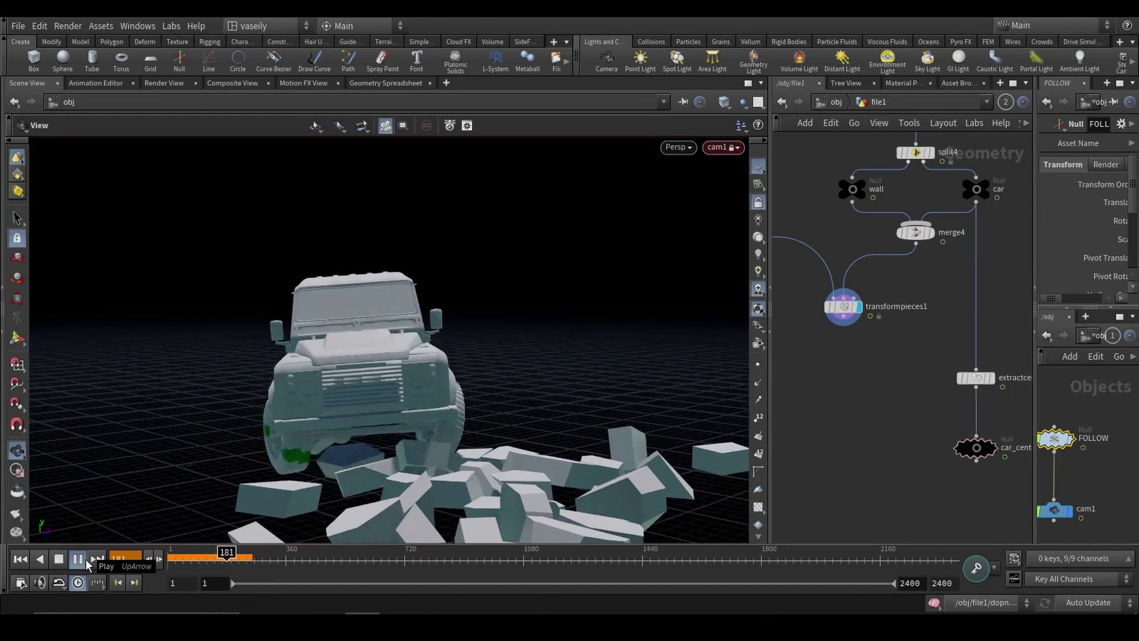
pyautogui.click(83, 559)
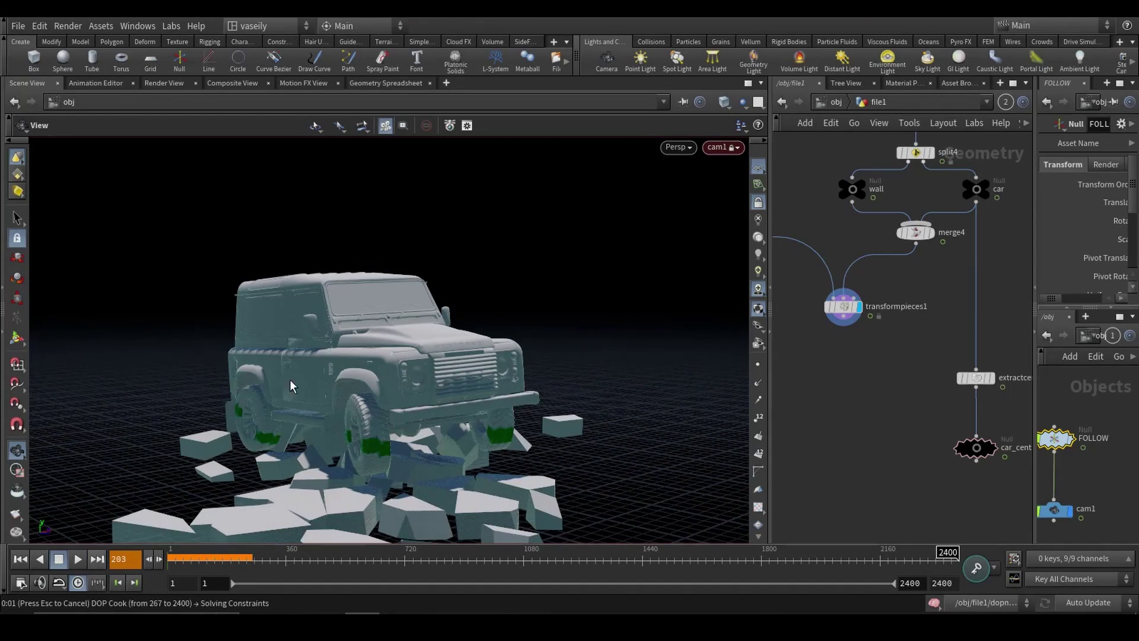